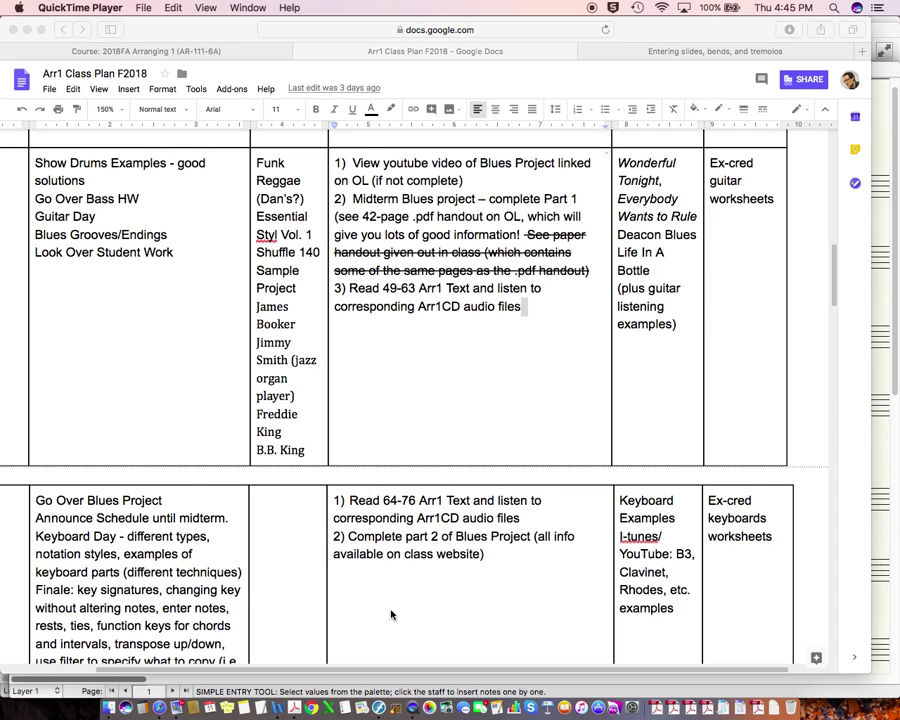
Bring up the KMB Arranging 1 Blues Project.docx document in Word, showing the 64-measure form.
click(277, 708)
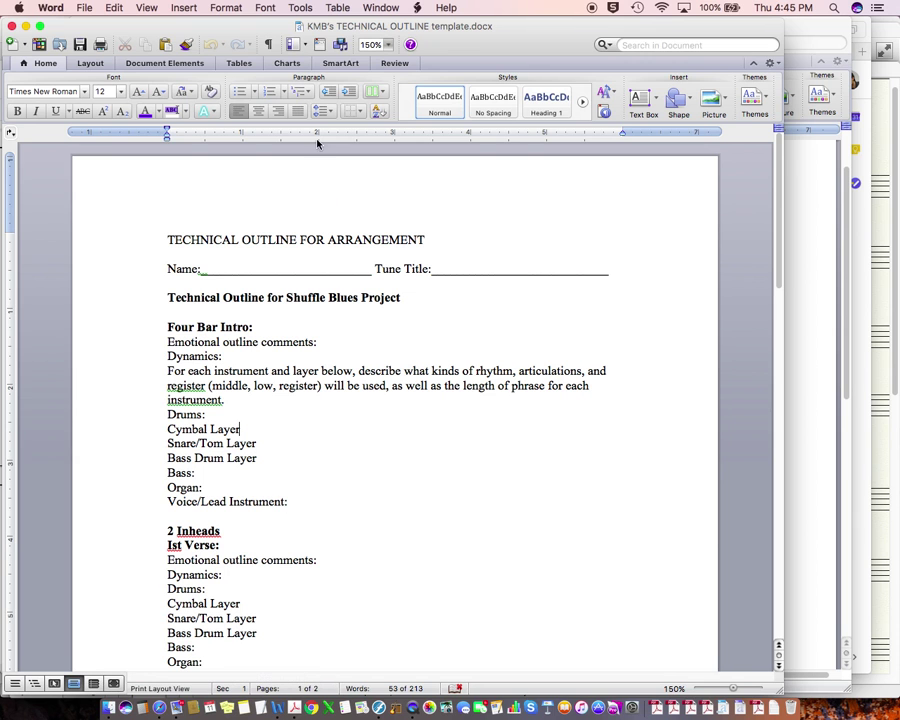
click(380, 8)
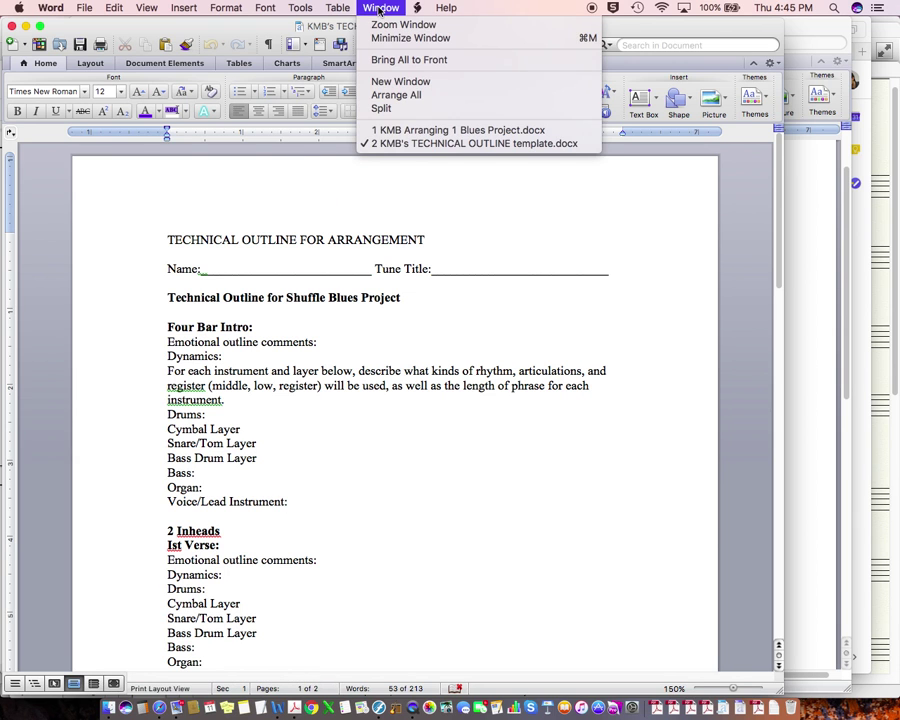
click(400, 130)
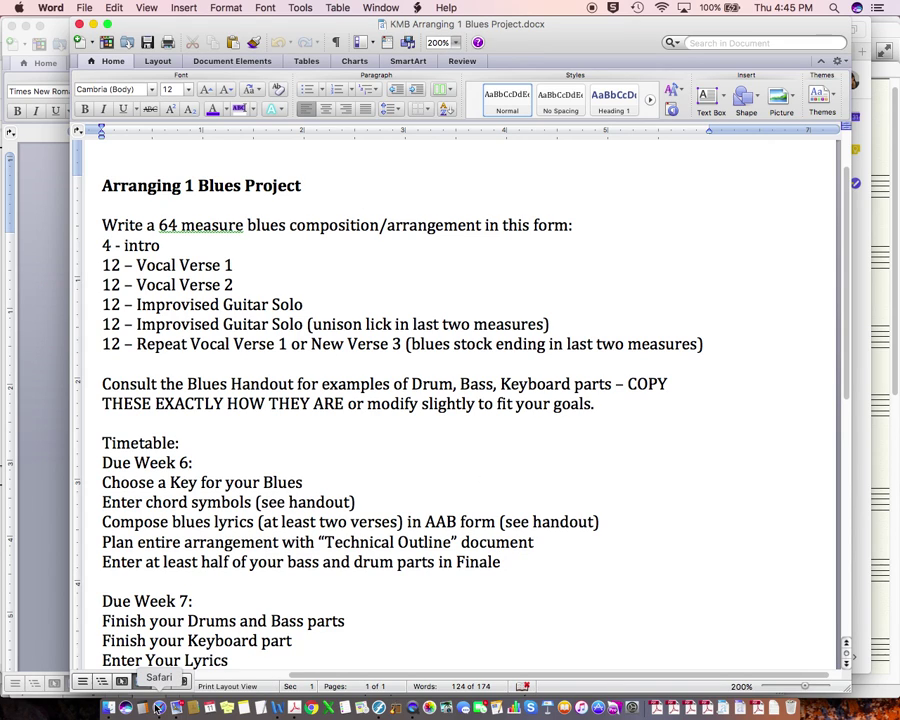
On the Berklee course page, hide the Blues Project's Sample Project Finale File from students.
click(121, 707)
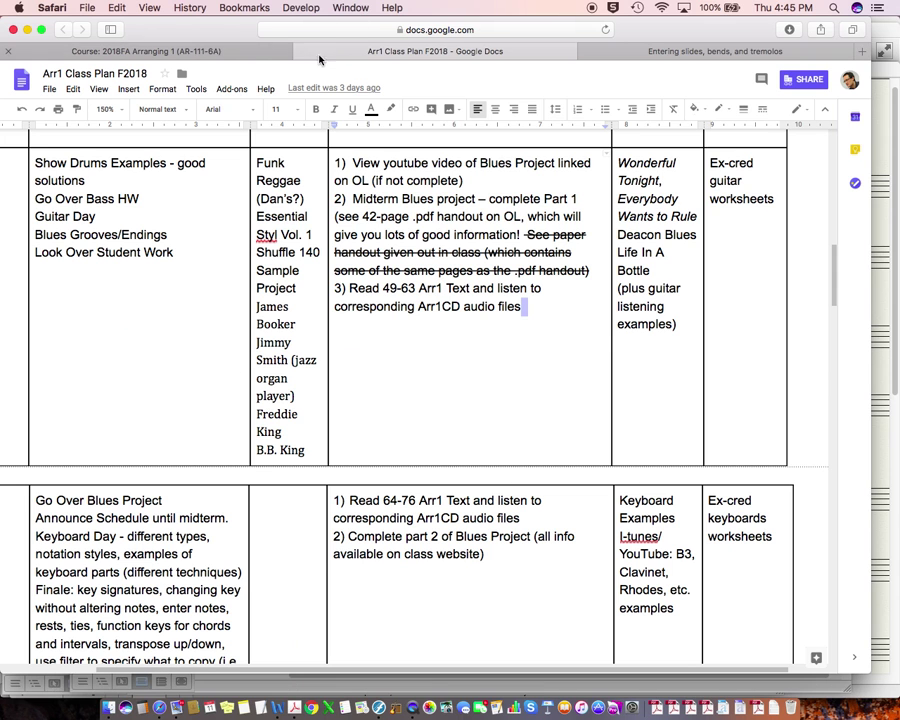
click(227, 55)
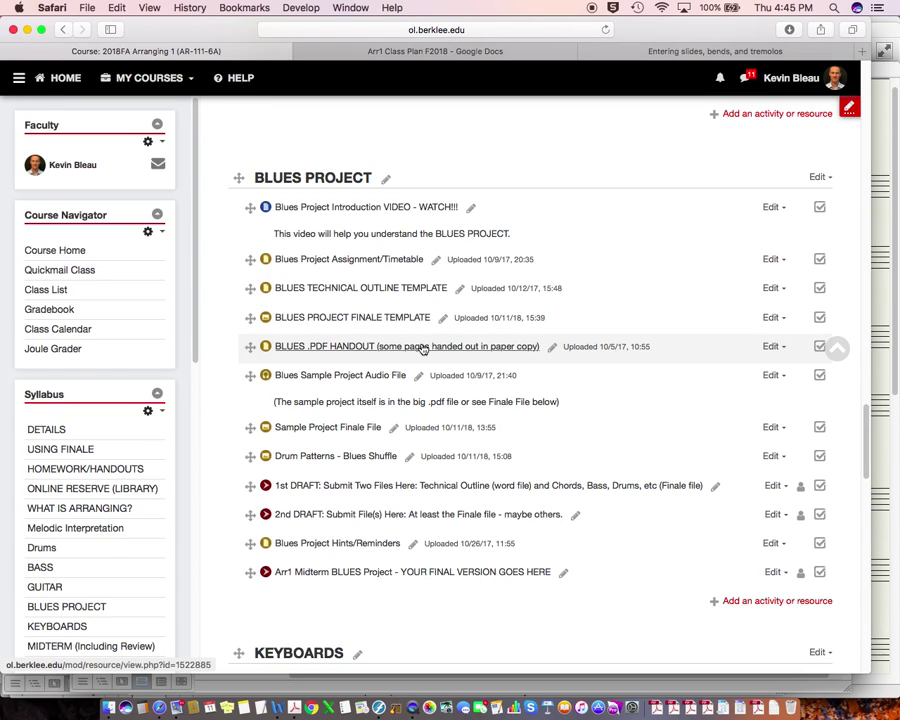
scroll(422, 342, down, 2)
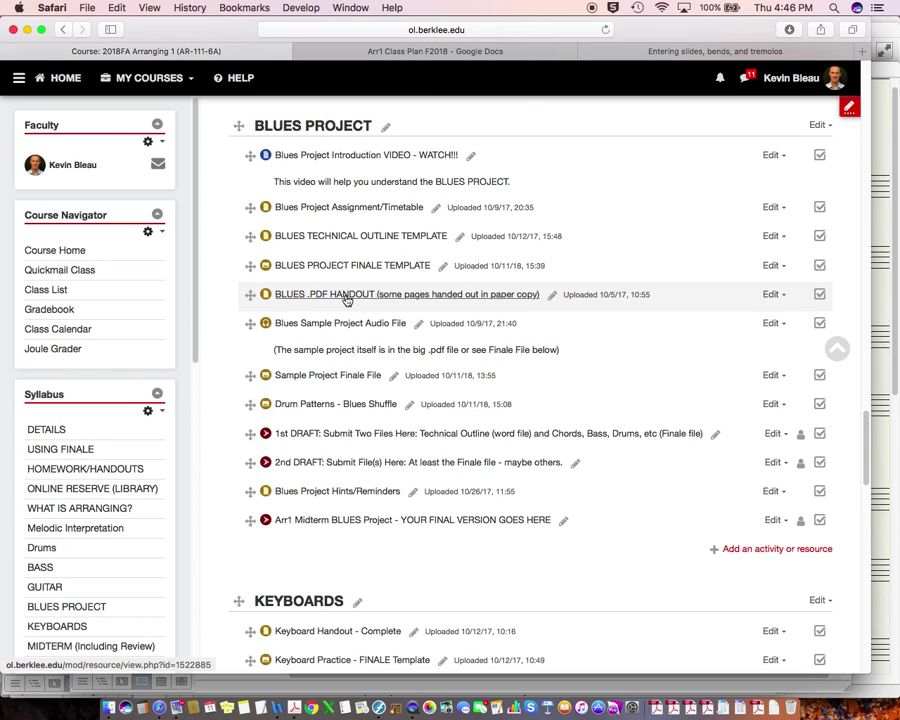
click(770, 375)
click(741, 436)
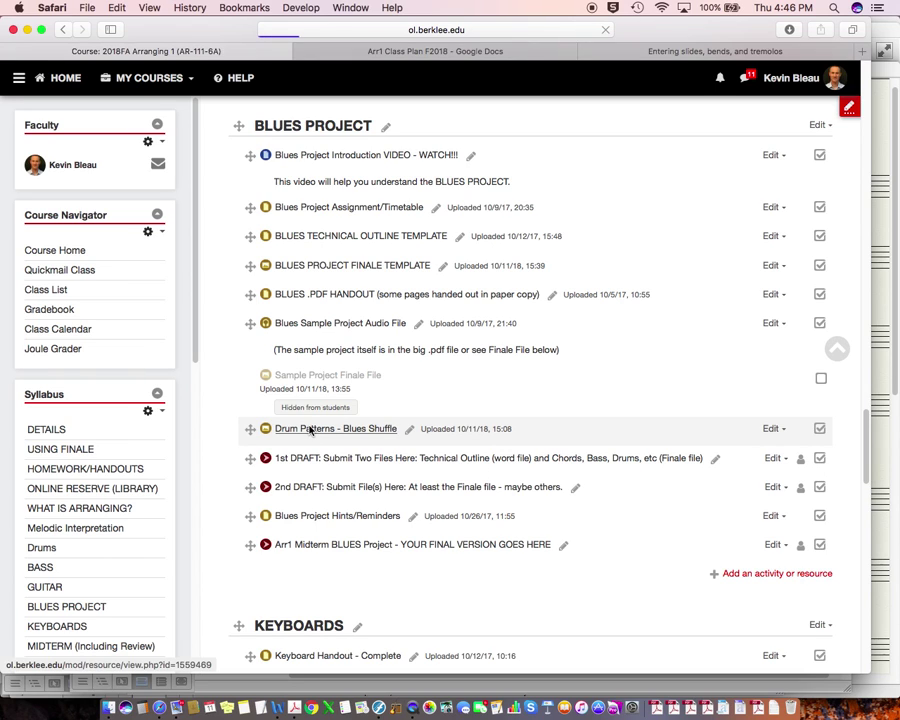
drag(310, 428, 664, 604)
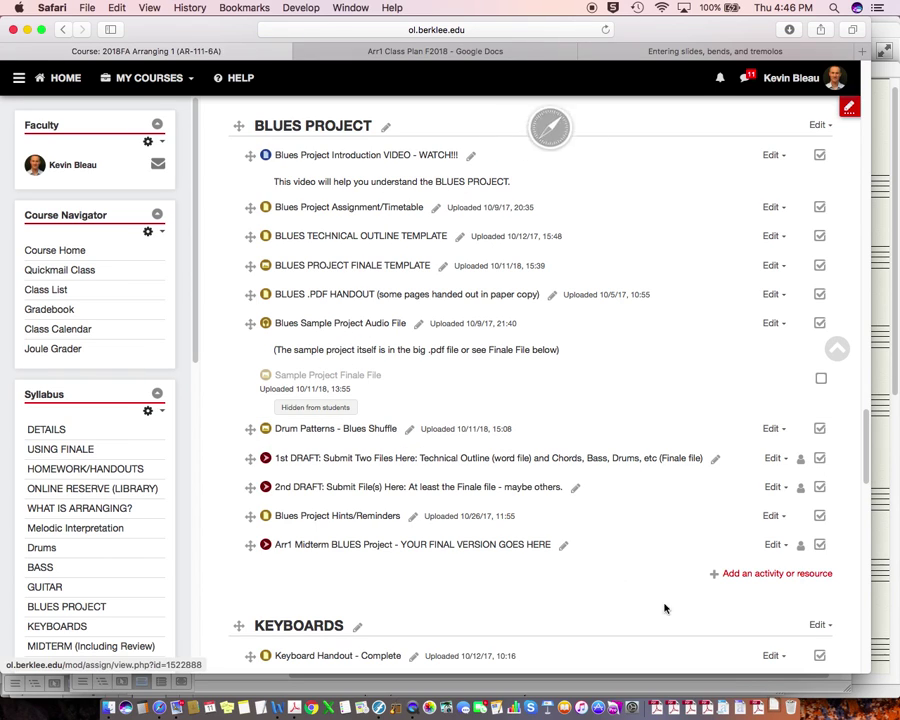
Open Drum Patterns Blues Shuffle.musx from the Downloads folder in Finale.
click(778, 707)
click(846, 165)
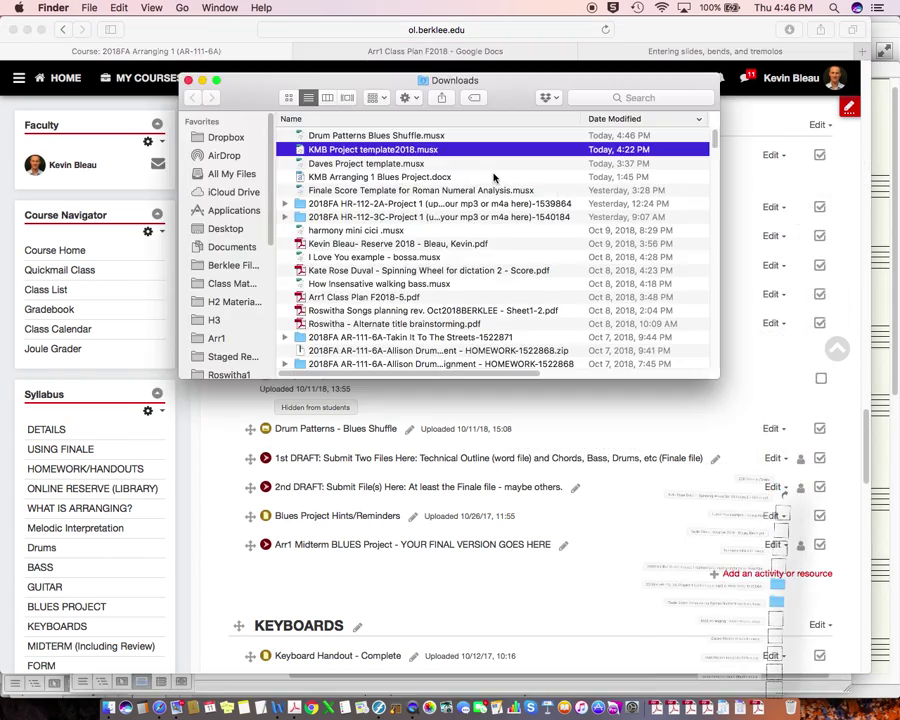
double_click(313, 137)
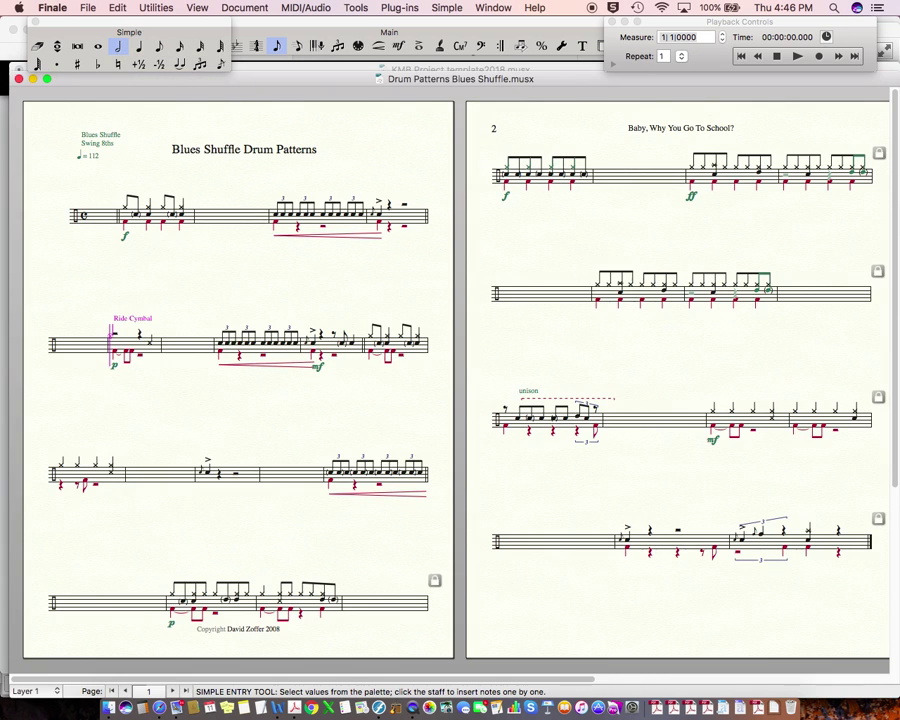
Play the drum patterns score, raise the volume, then stop playback.
click(797, 56)
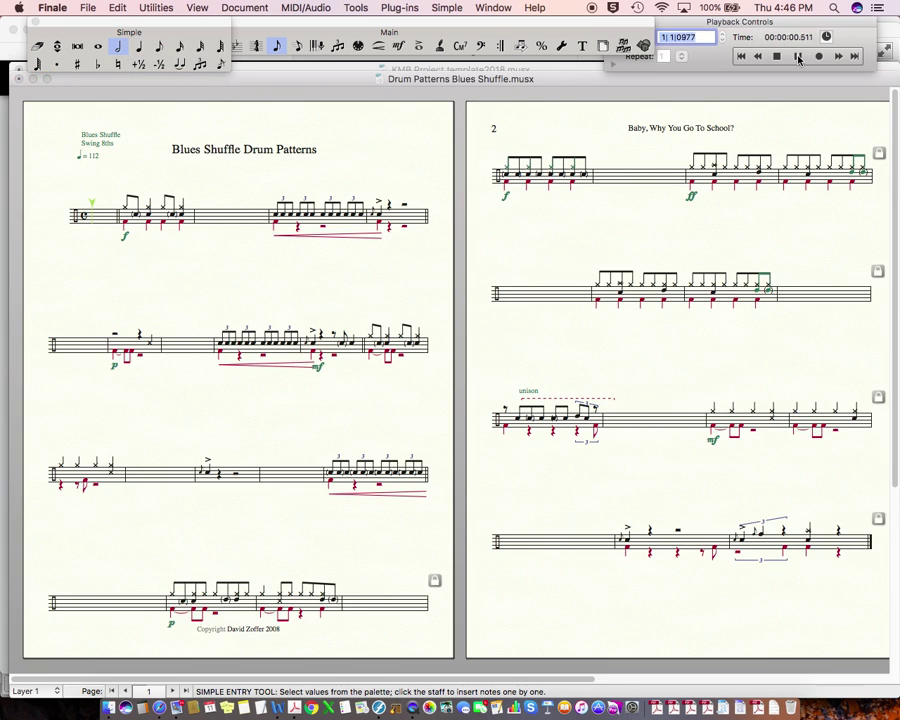
key(XF86AudioRaiseVolume)
key(XF86AudioRaiseVolume)
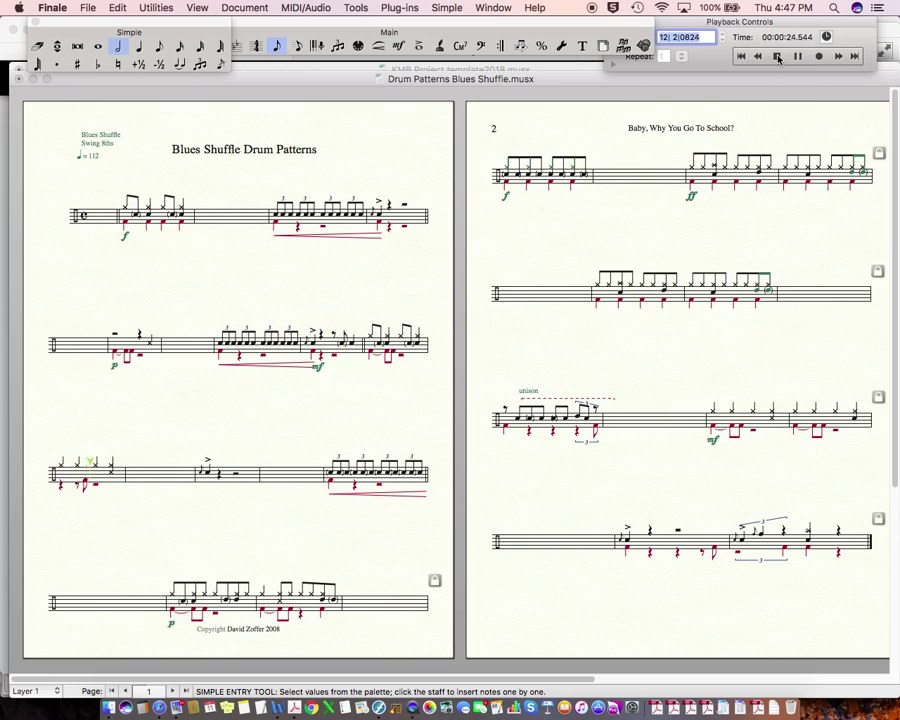
click(778, 57)
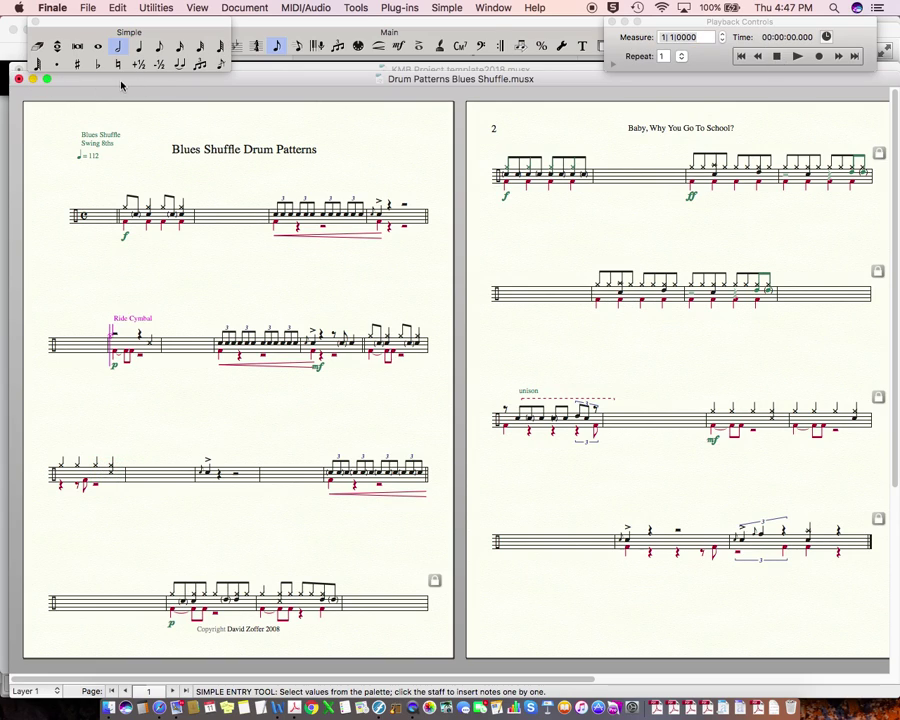
Close the drum patterns score without saving and bring up the Baby, Why You Go To School? score.
click(18, 78)
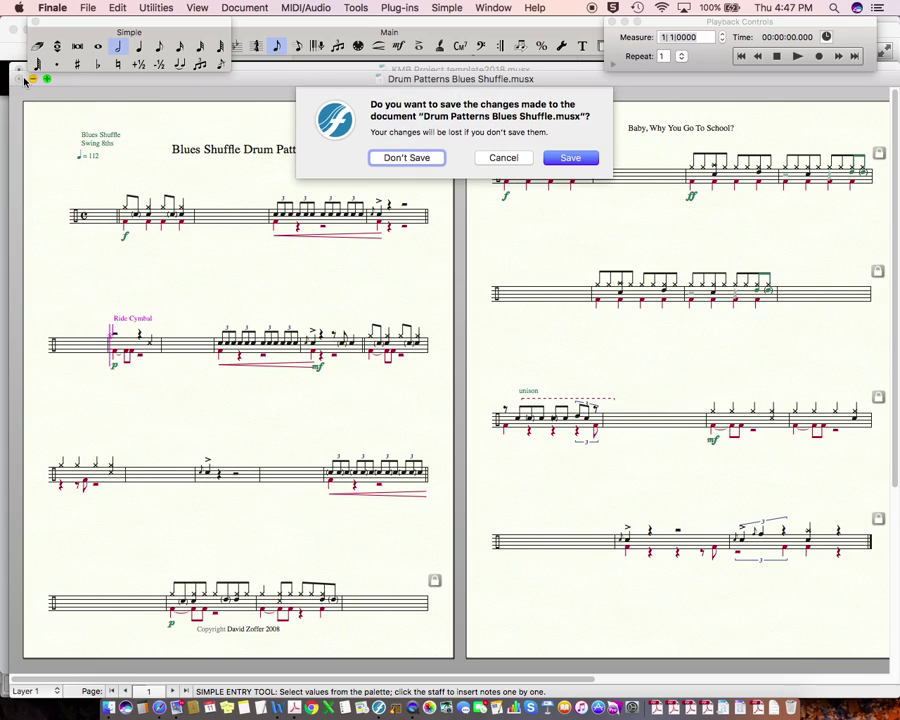
click(406, 158)
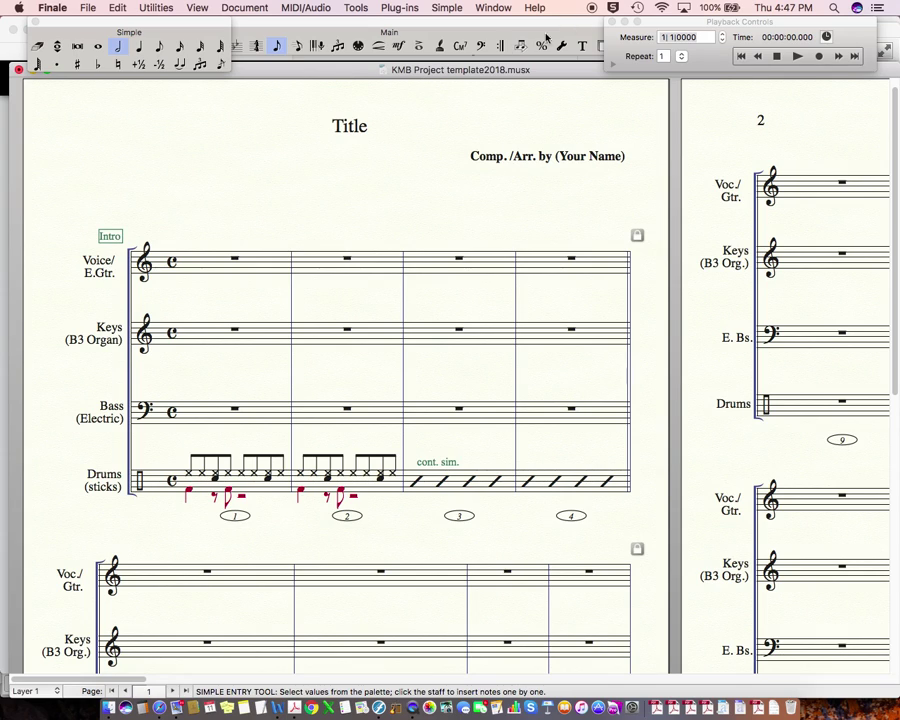
click(492, 9)
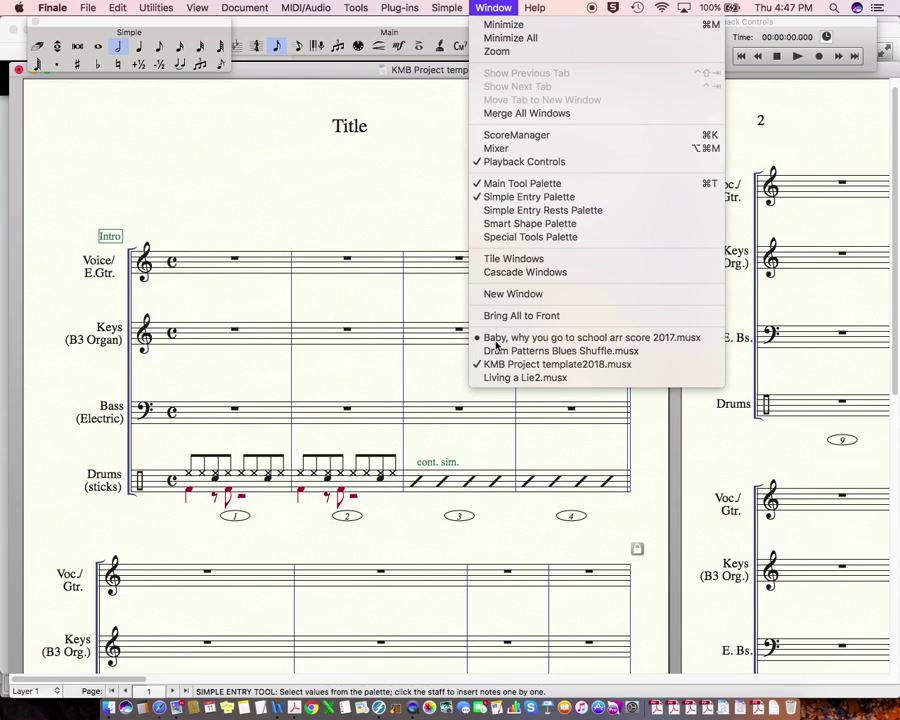
click(492, 338)
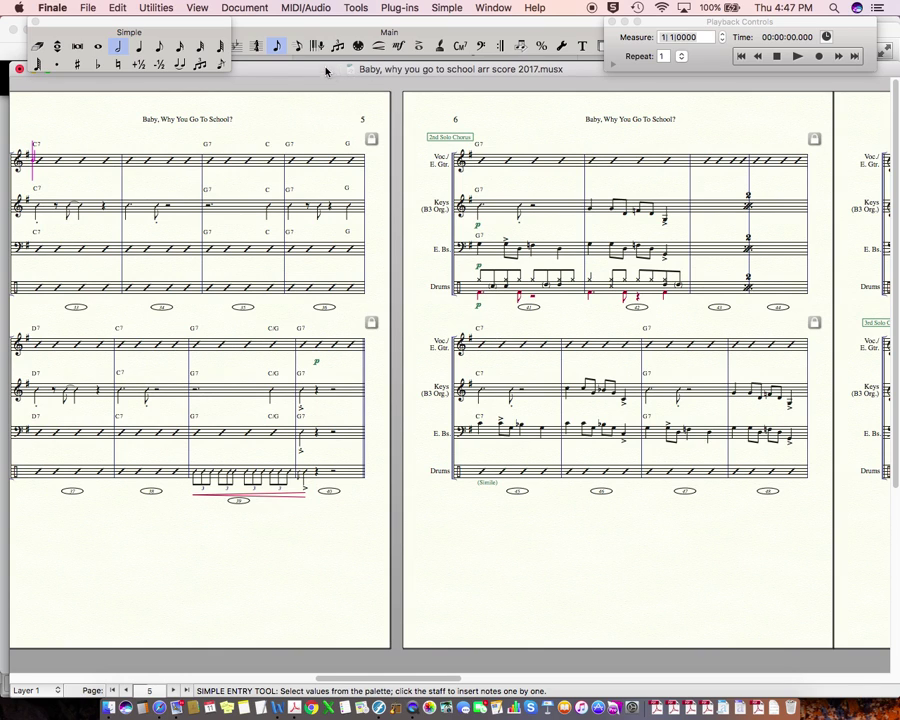
Play the Baby arrangement from page 1, stop it, and close the score.
mouse_move(322, 71)
mouse_down()
mouse_move(419, 70)
mouse_move(336, 65)
mouse_up()
click(127, 686)
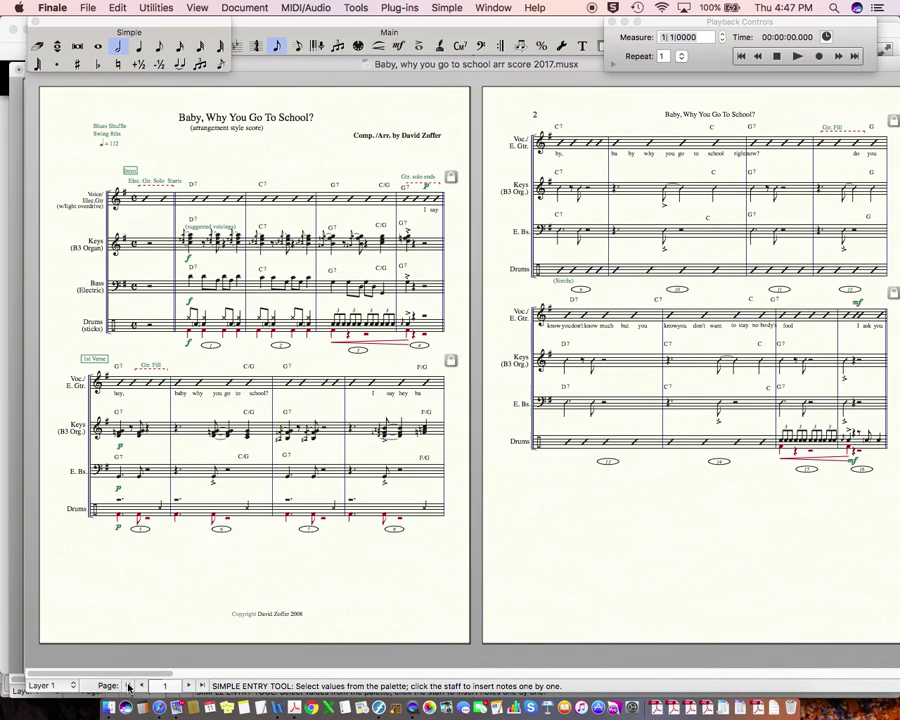
click(796, 56)
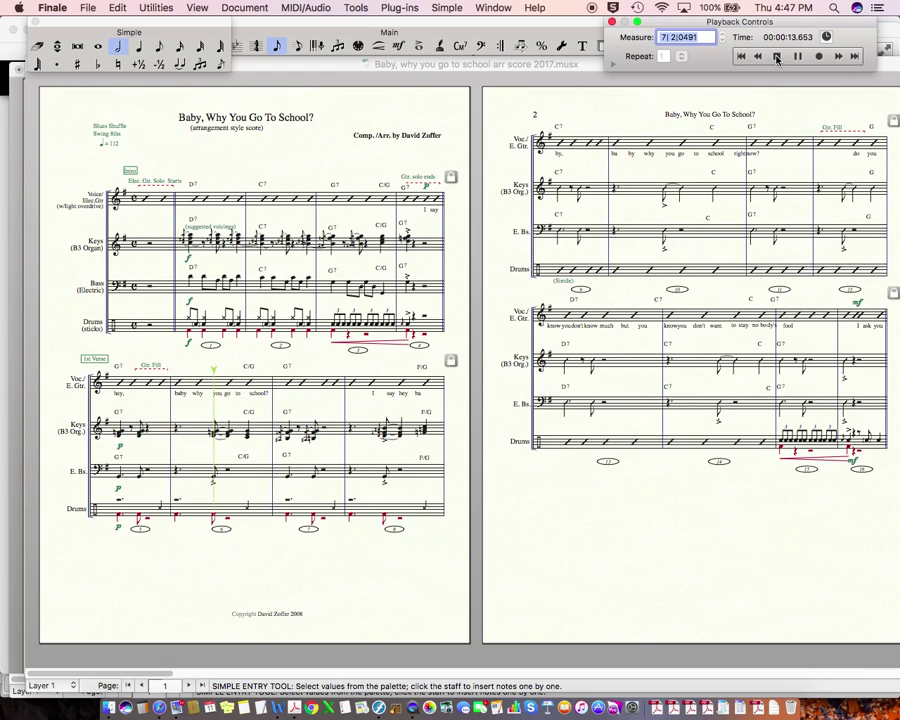
click(776, 57)
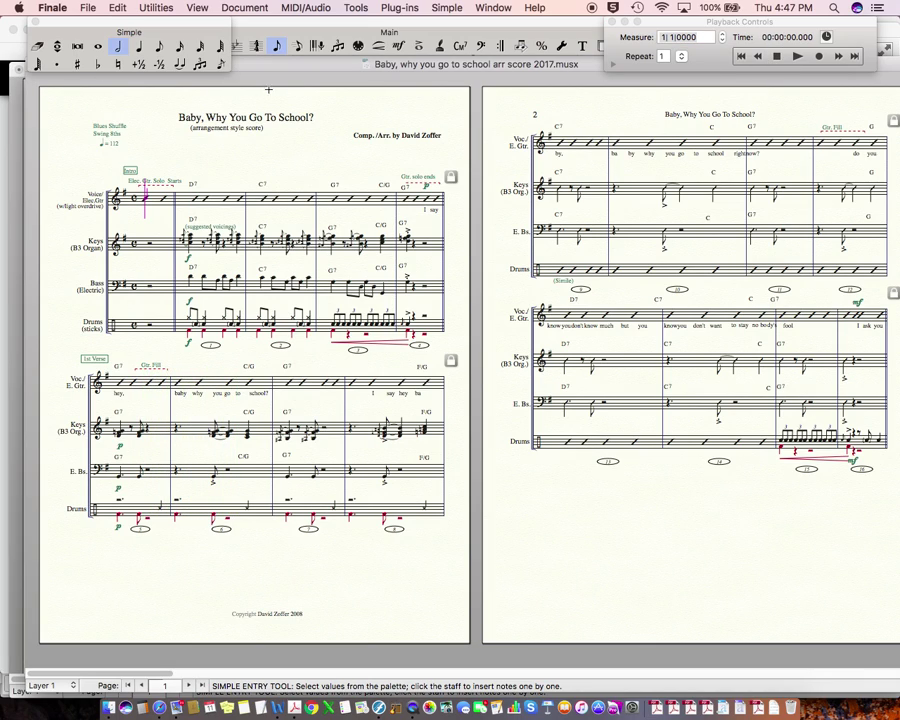
drag(266, 68, 240, 88)
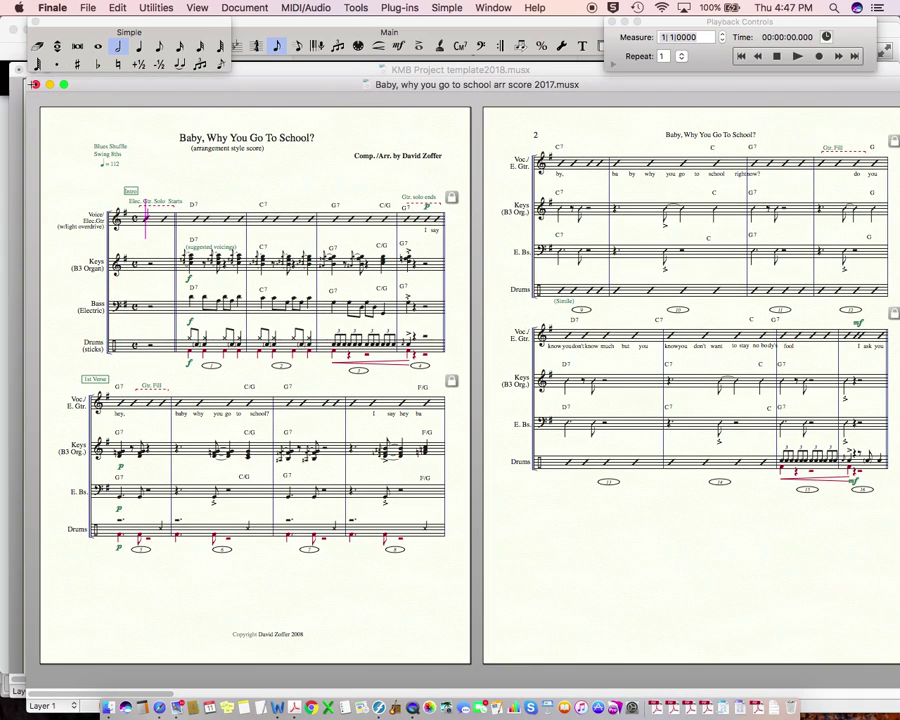
key(super+w)
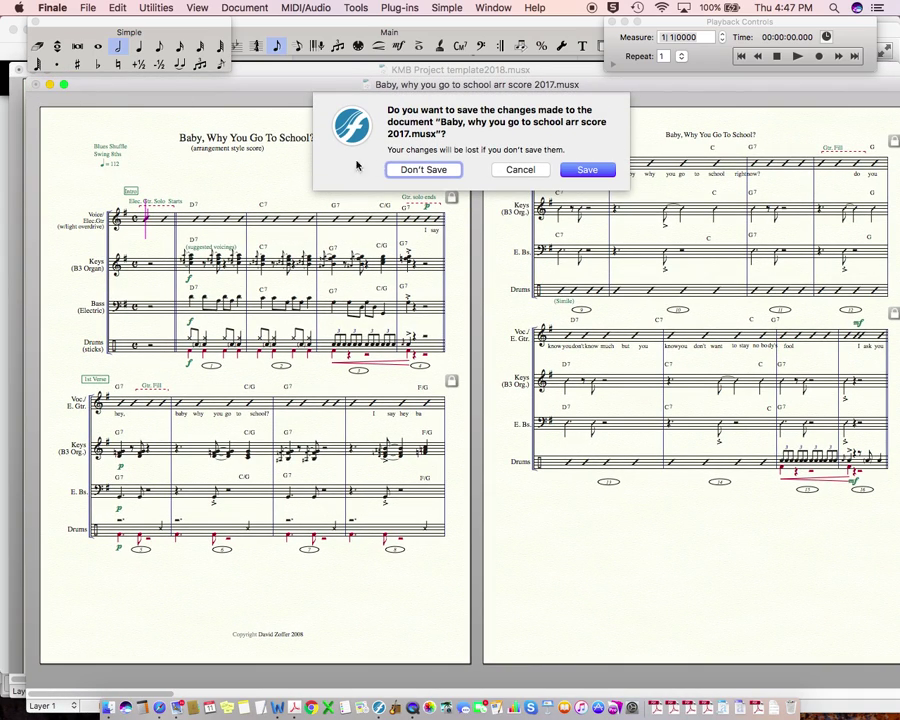
Discard changes to the arrangement, leaving the KMB Project template2018 score in view.
click(421, 170)
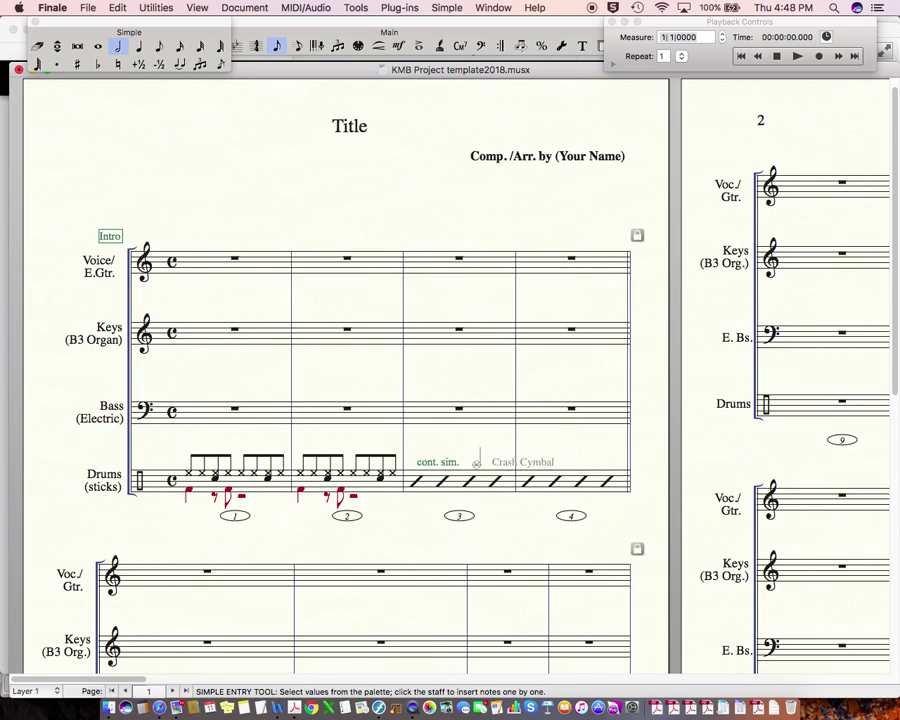
scroll(460, 470, down, 3)
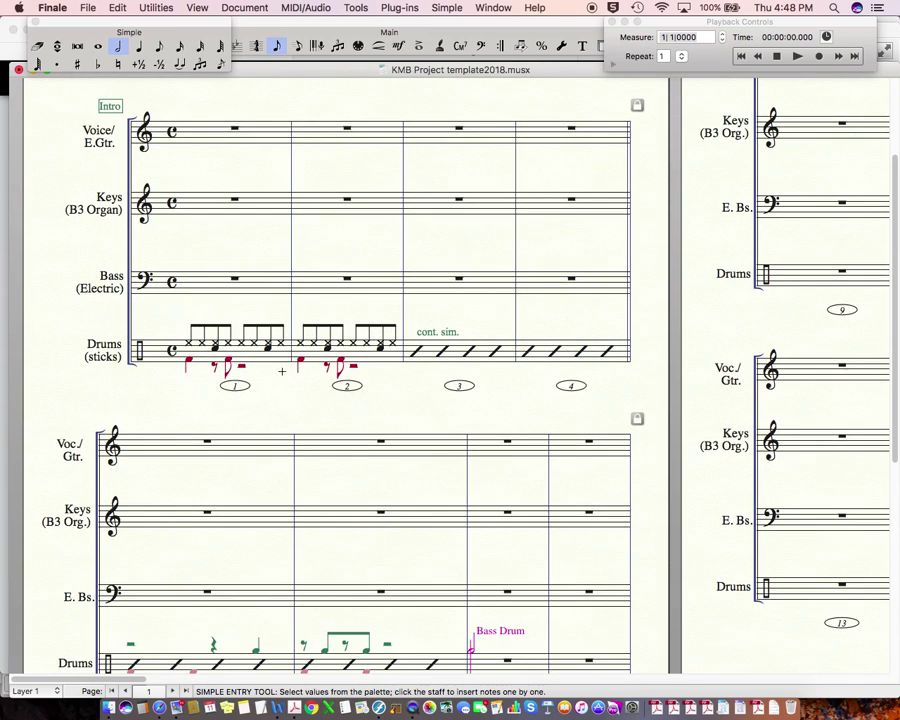
scroll(275, 368, down, 1)
scroll(470, 645, down, 2)
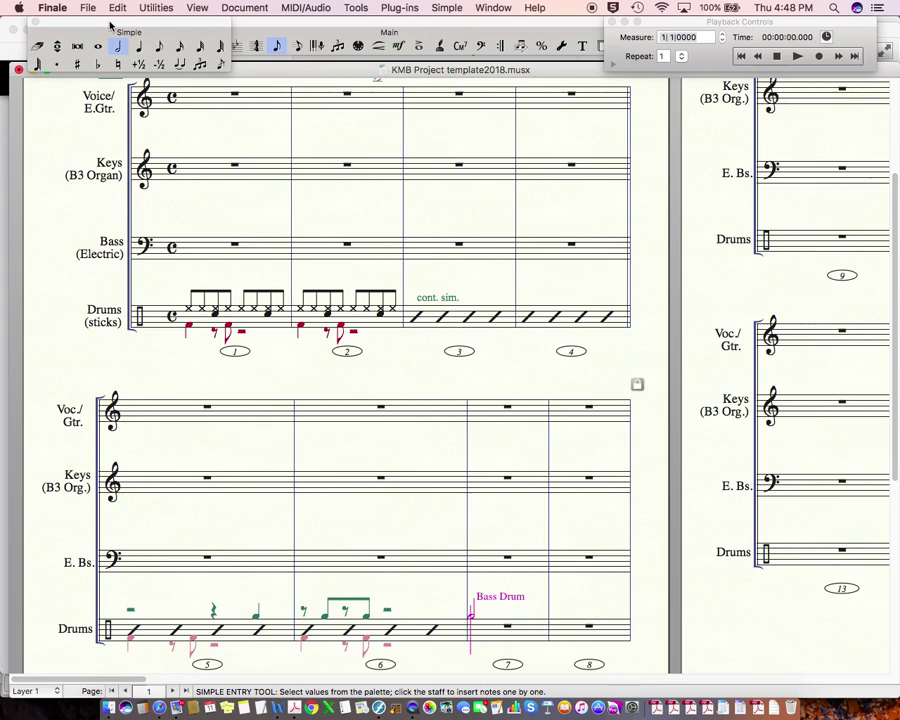
Switch from Speedy Entry to the Simple Entry tool for one-note-at-a-time input.
drag(112, 28, 643, 28)
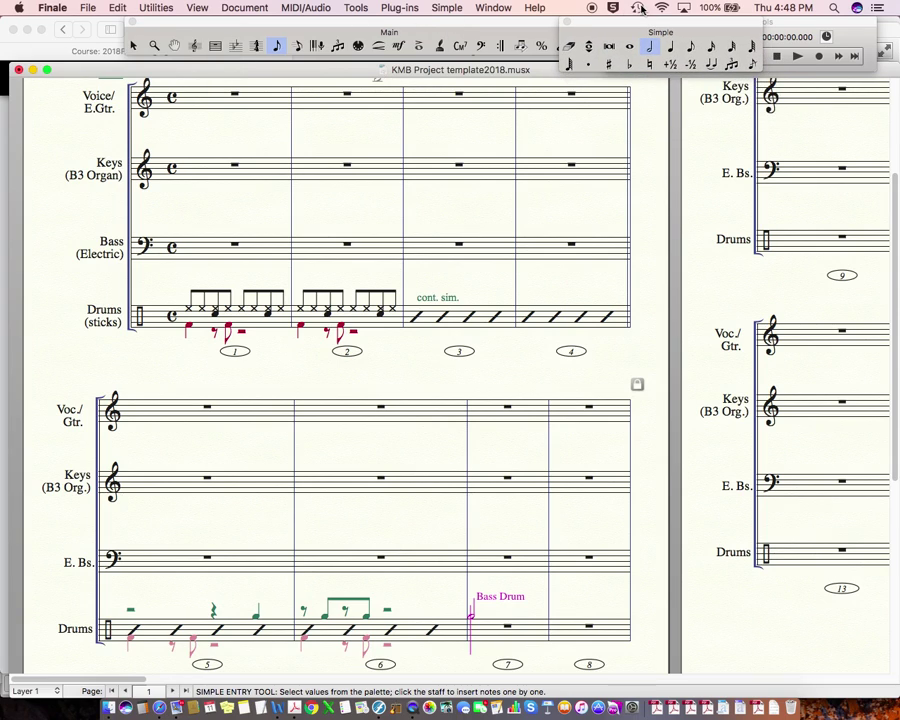
click(299, 47)
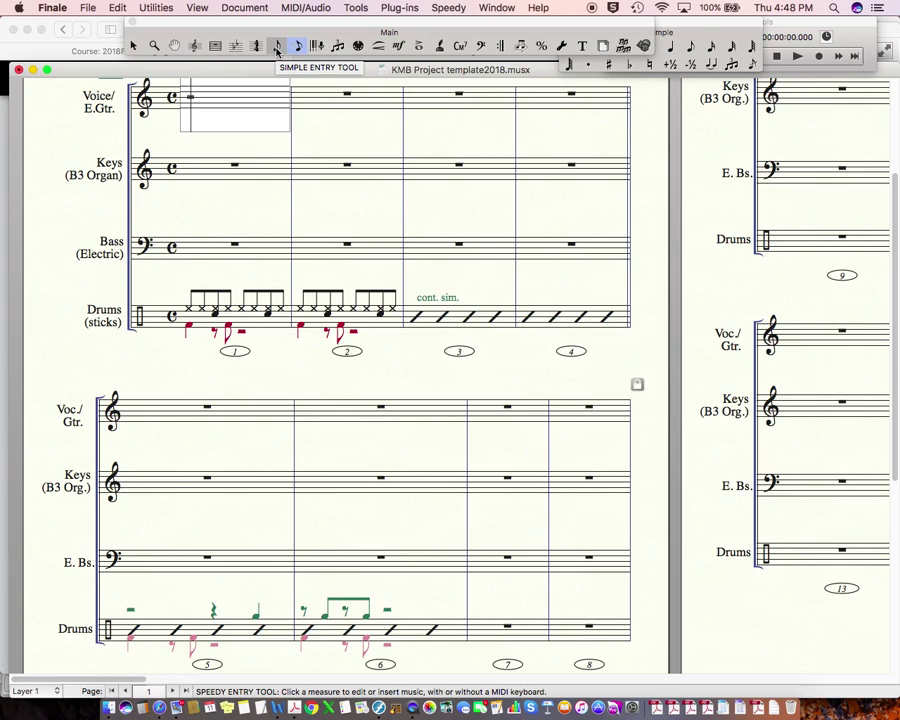
click(277, 47)
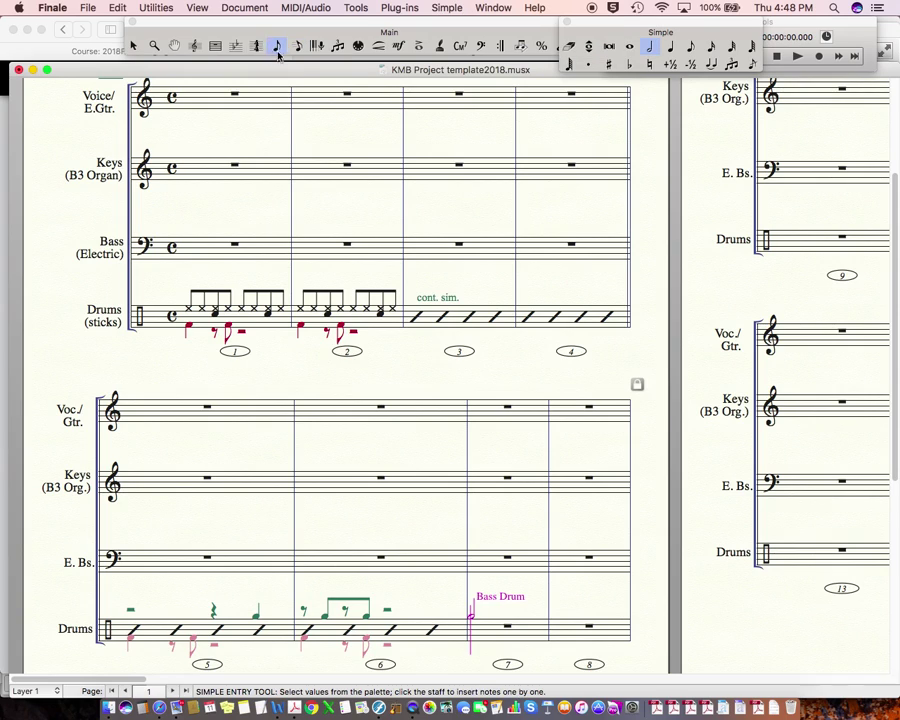
Confirm Simple Entry keeps the Laptop Shortcut Table, close both dialogs, and open the Apple menu.
click(447, 8)
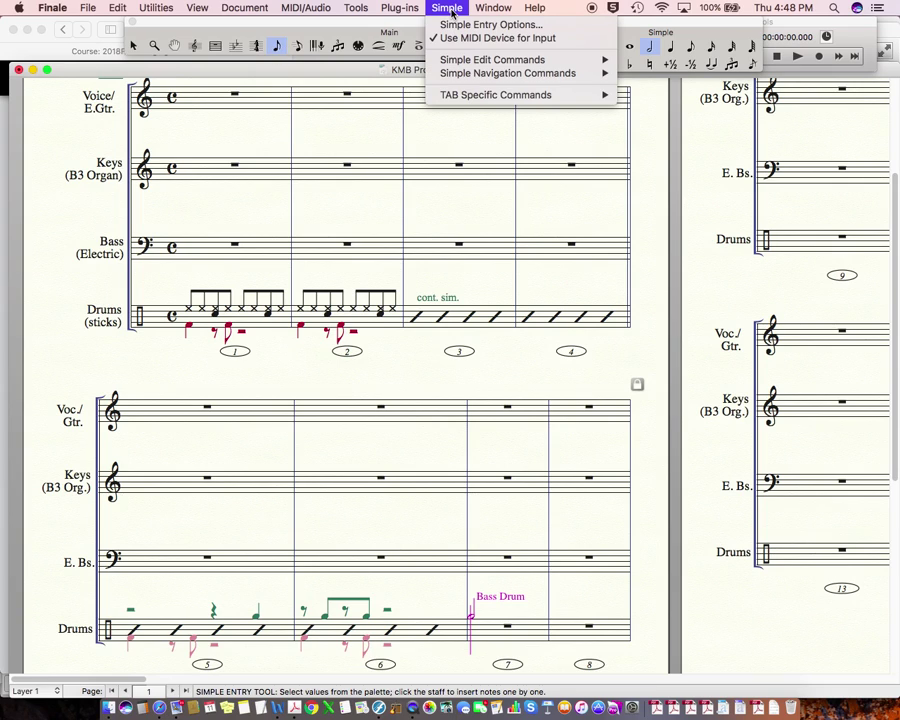
click(449, 29)
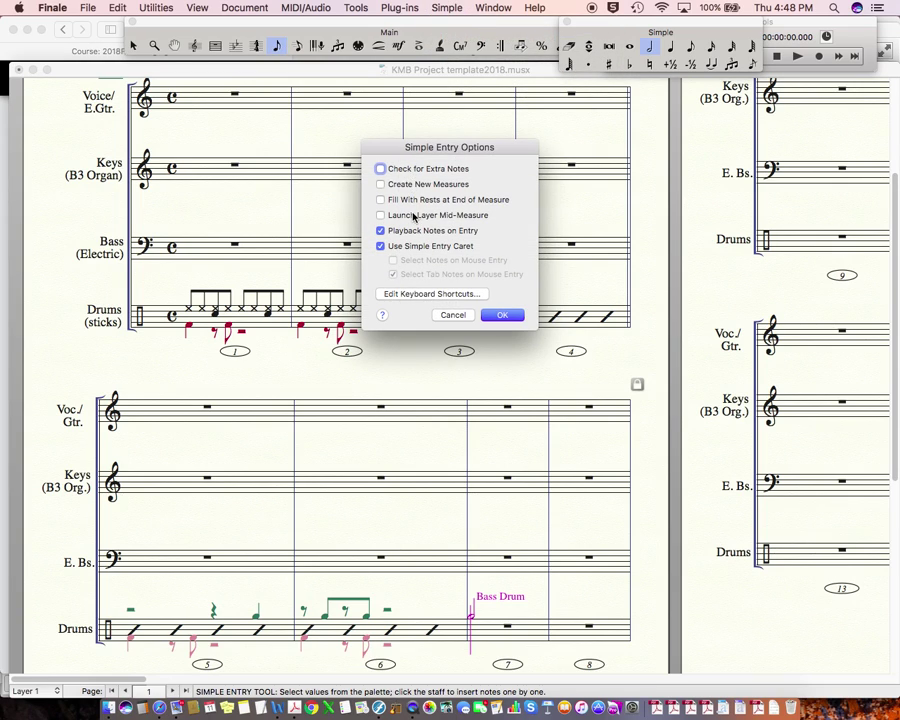
click(420, 296)
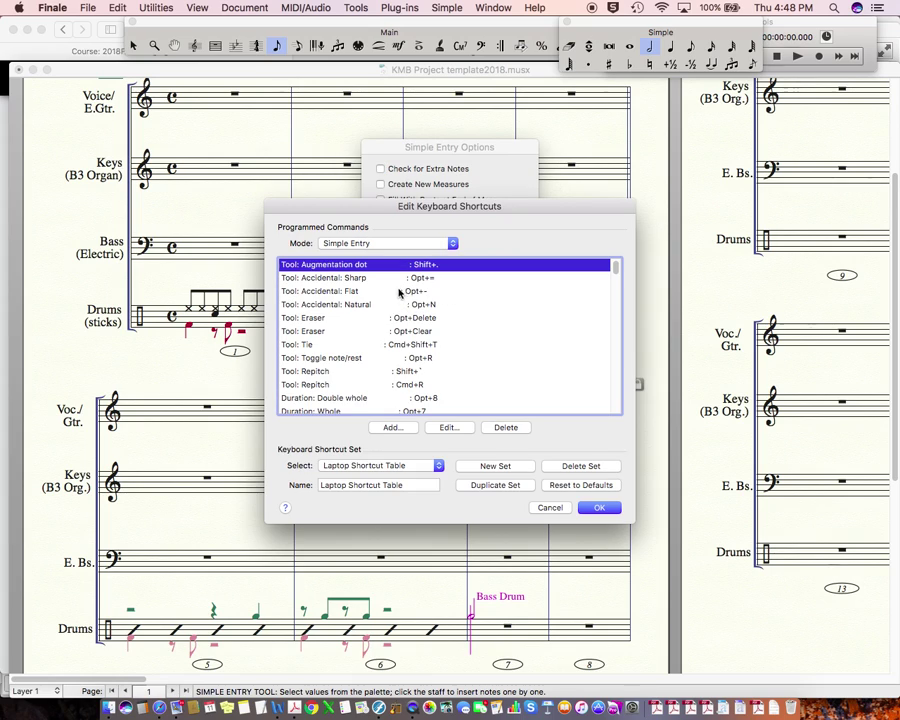
click(341, 466)
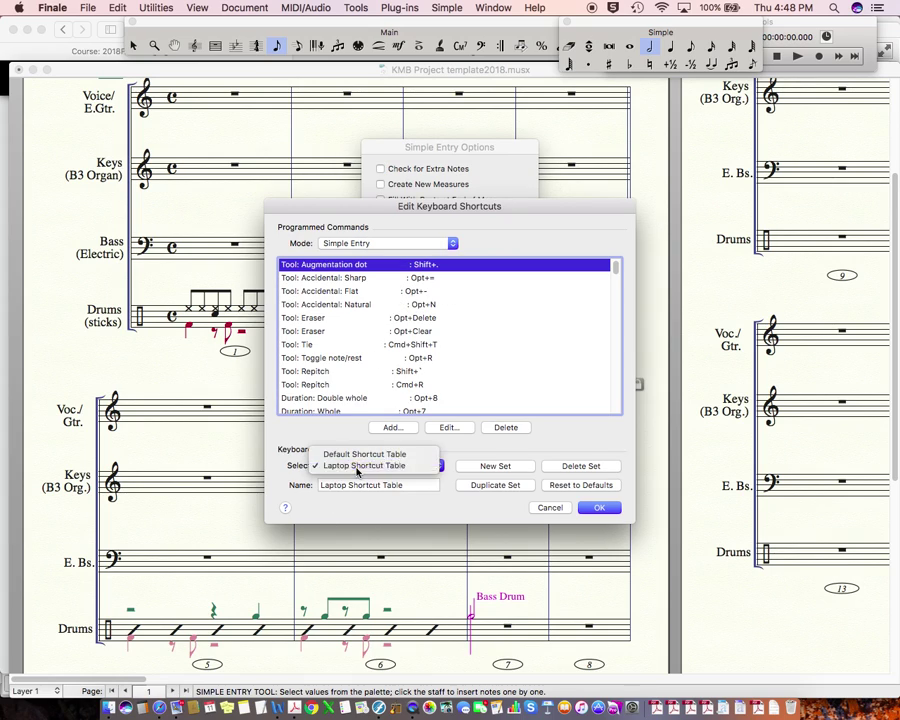
click(355, 466)
click(590, 507)
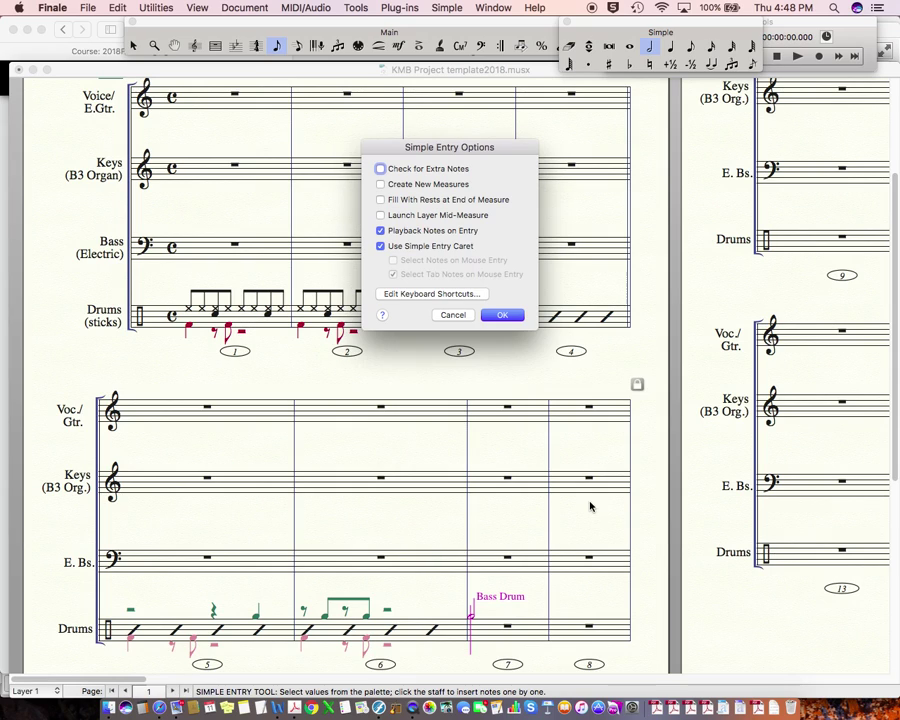
click(504, 315)
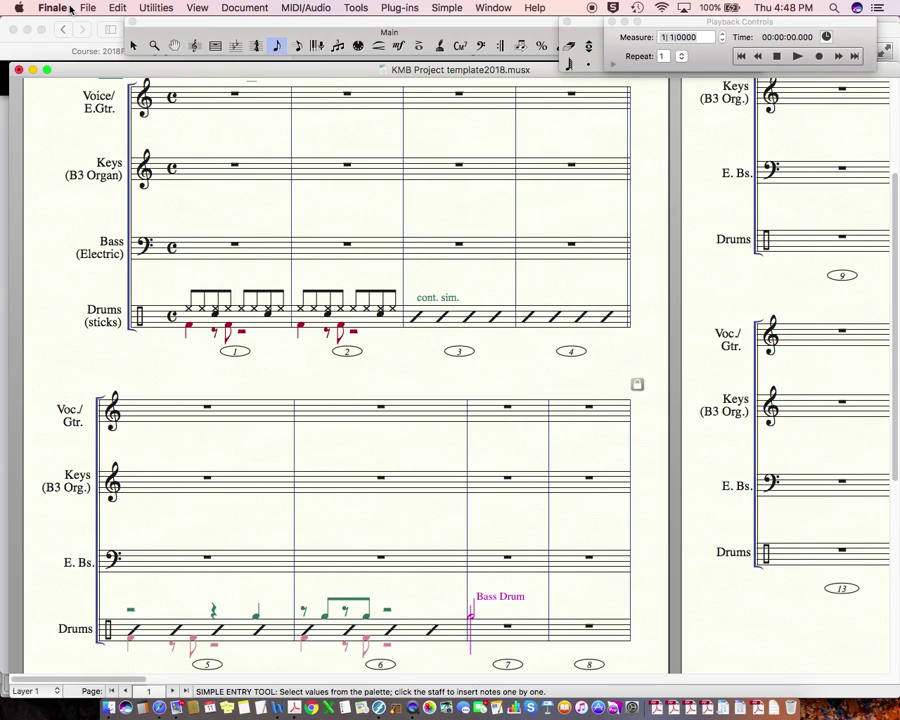
click(18, 8)
click(40, 46)
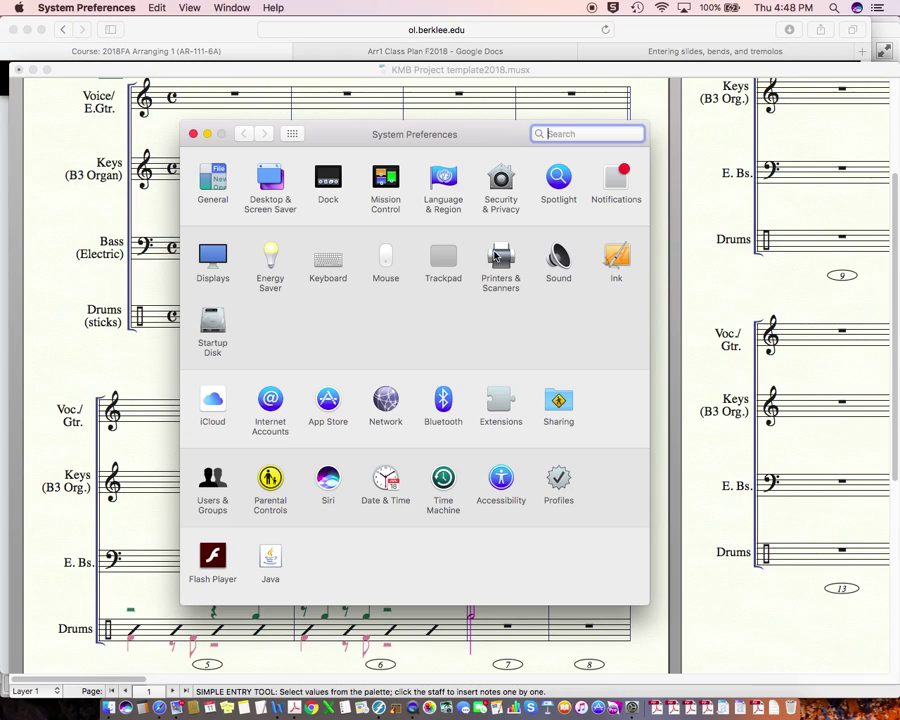
click(327, 262)
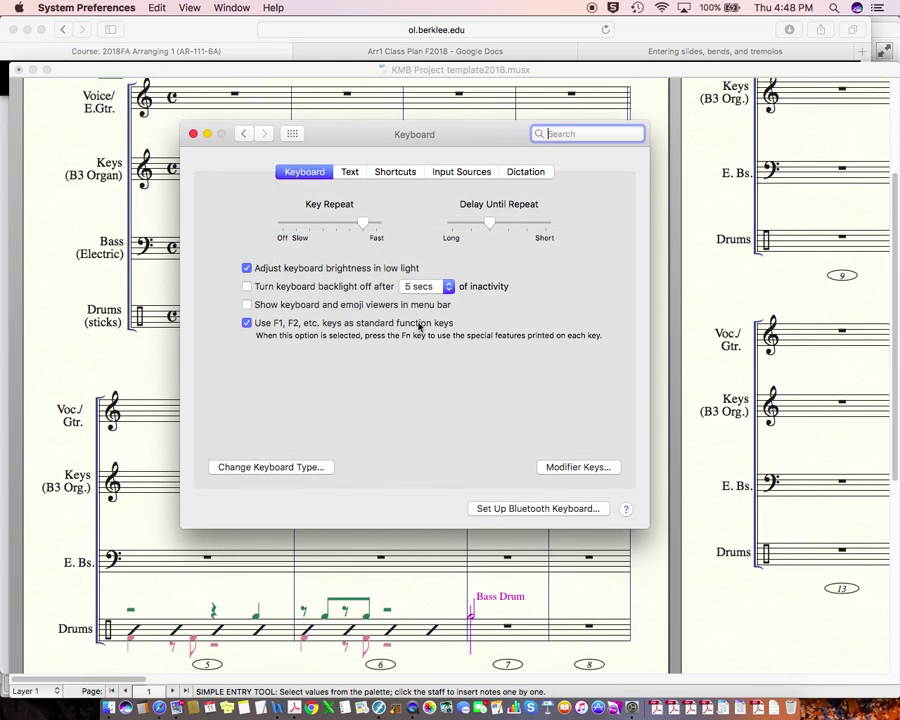
click(193, 134)
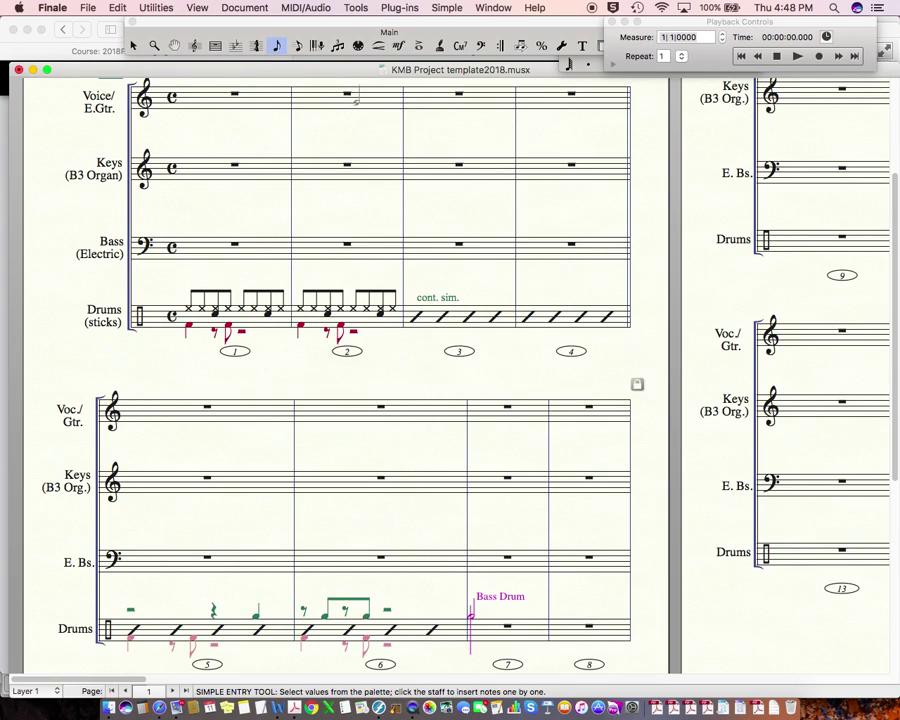
Add two quarter notes to drum measure 5.
scroll(242, 460, down, 1)
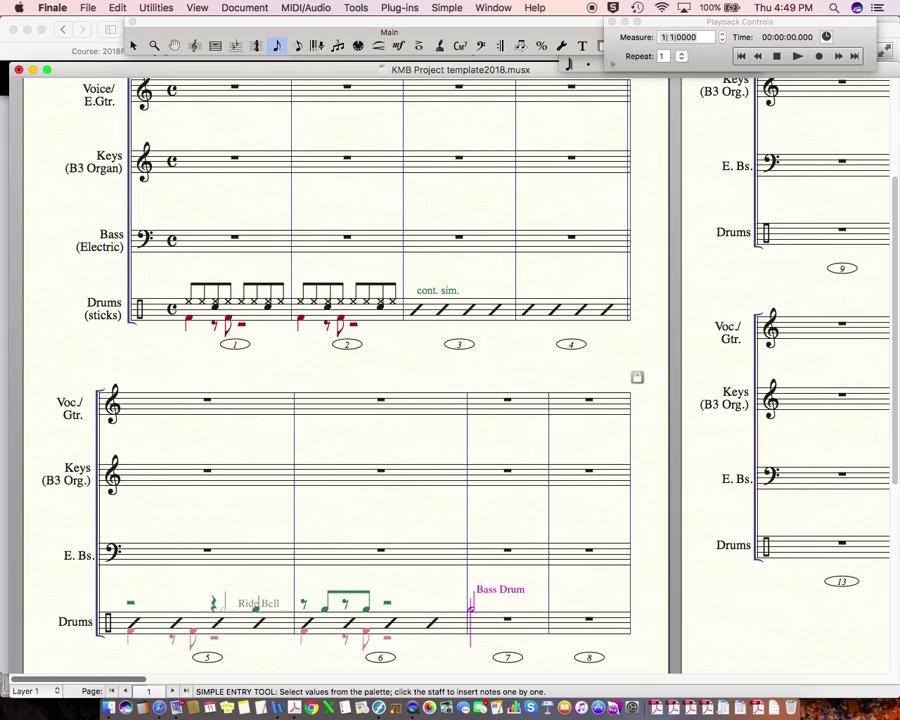
click(256, 606)
click(224, 606)
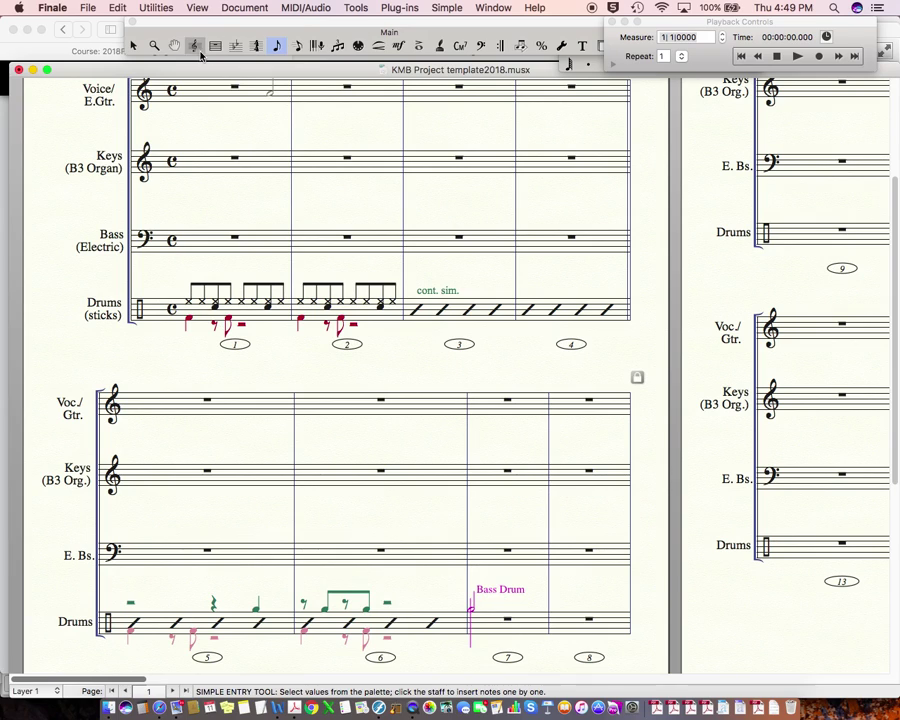
Select drum measures 1–6 and delete their notes, leaving whole rests.
click(135, 47)
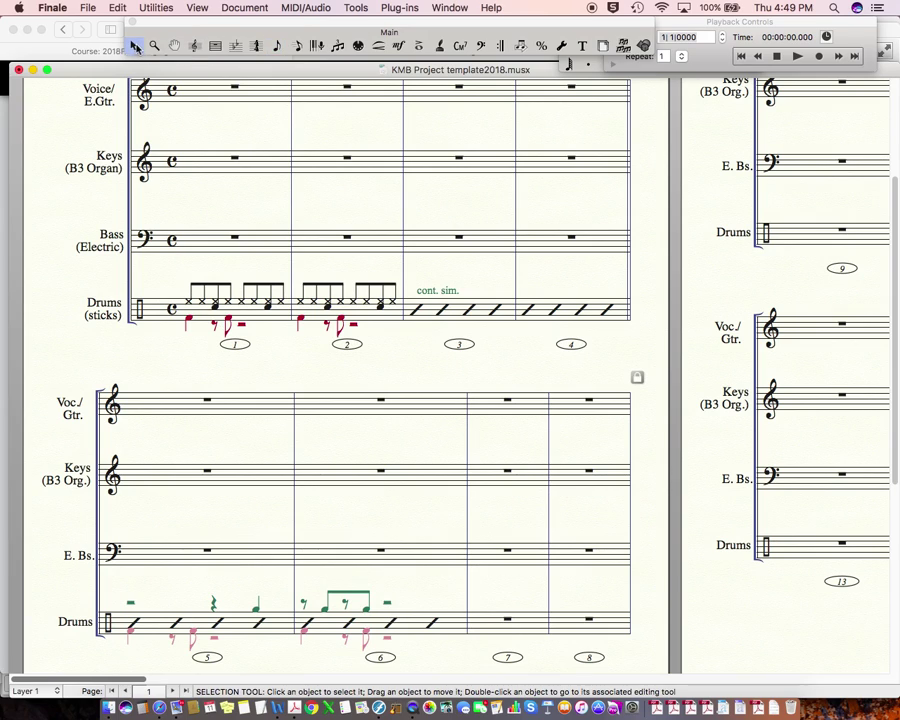
click(236, 312)
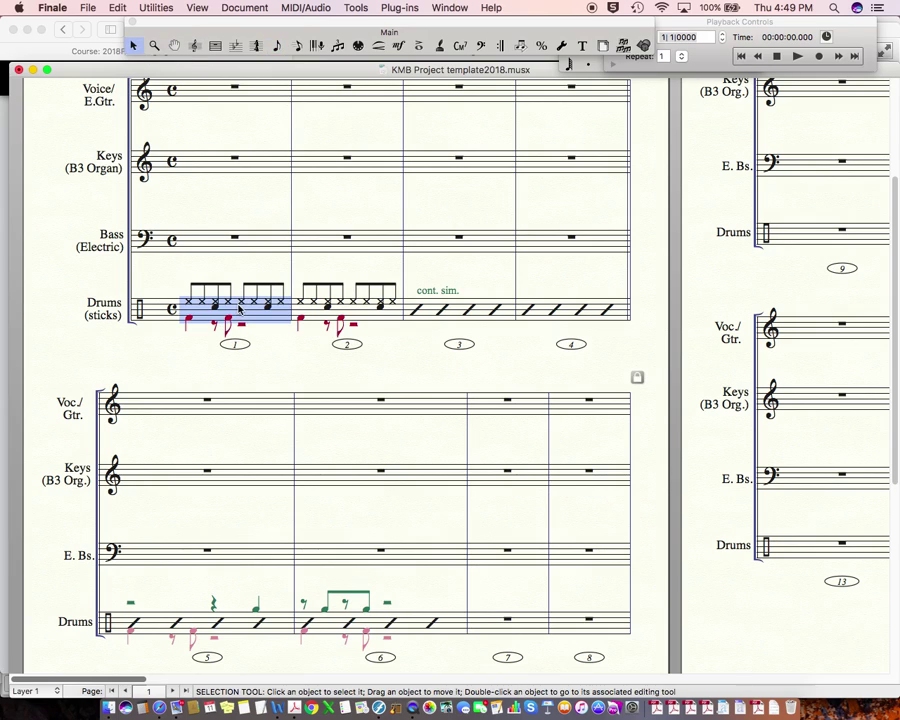
shift+click(393, 627)
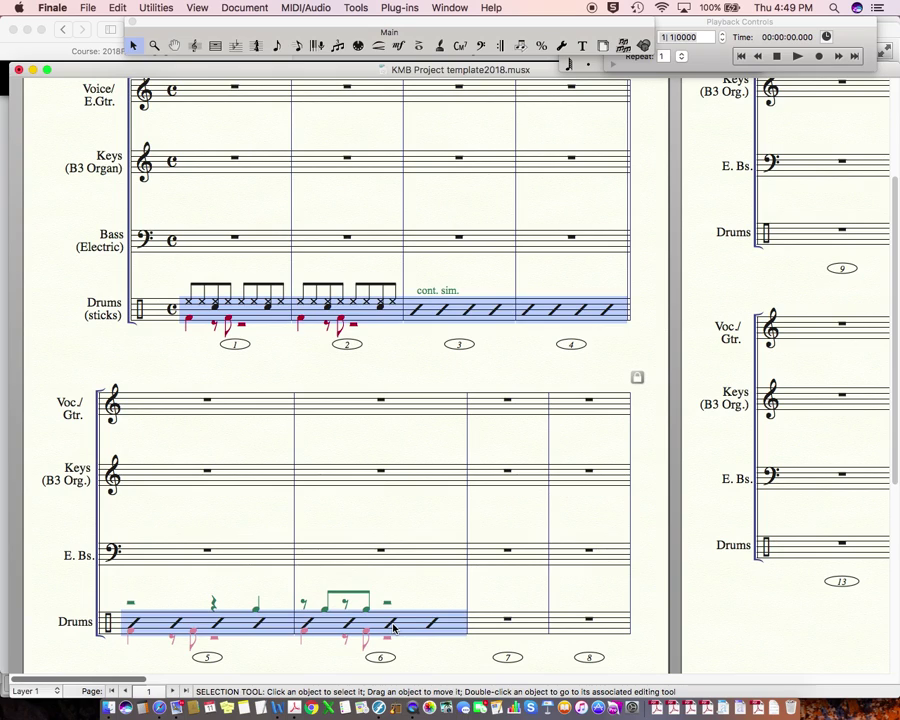
key(Delete)
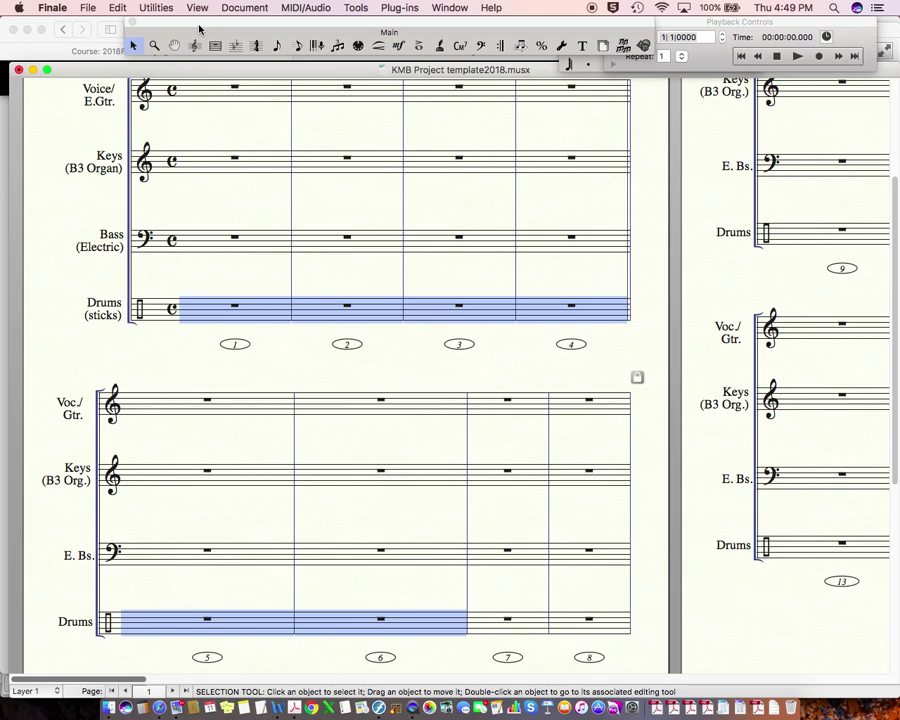
drag(199, 27, 172, 12)
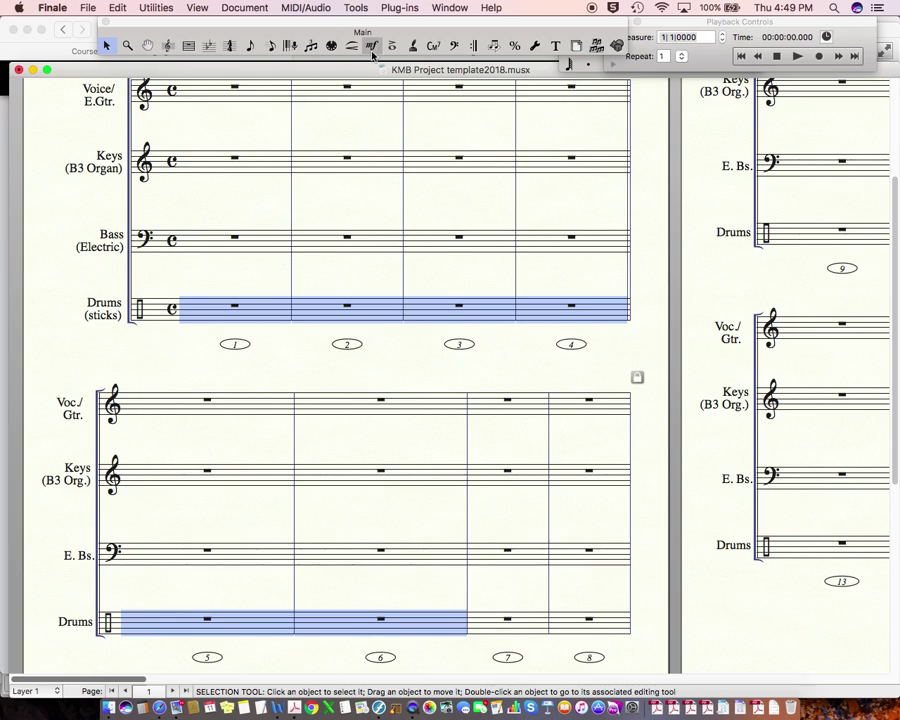
scroll(420, 120, up, 2)
Set the score's key signature to D major from measure 1 onward.
click(434, 47)
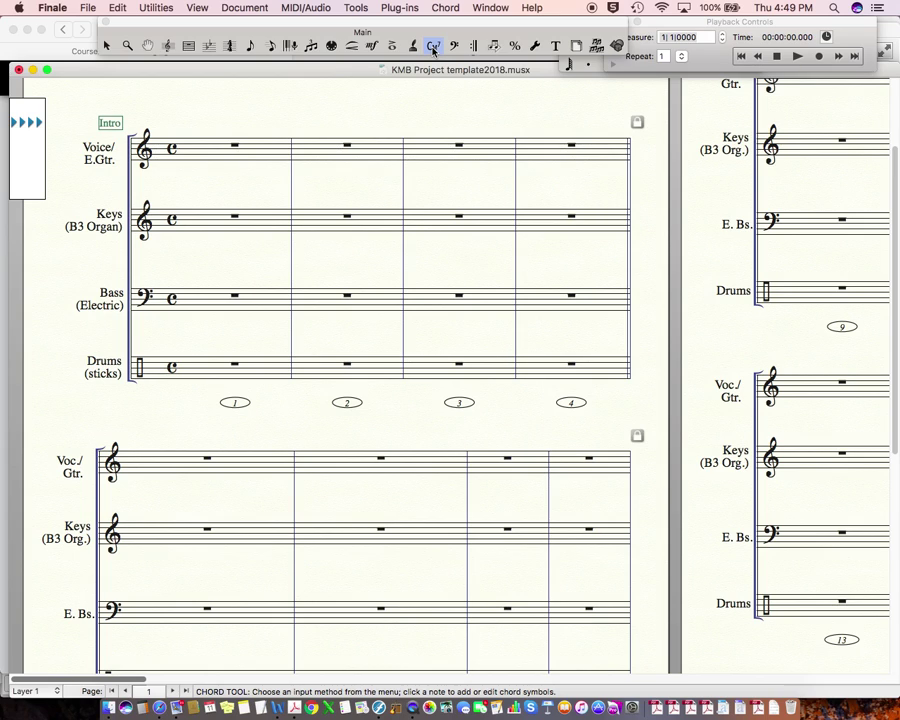
click(208, 45)
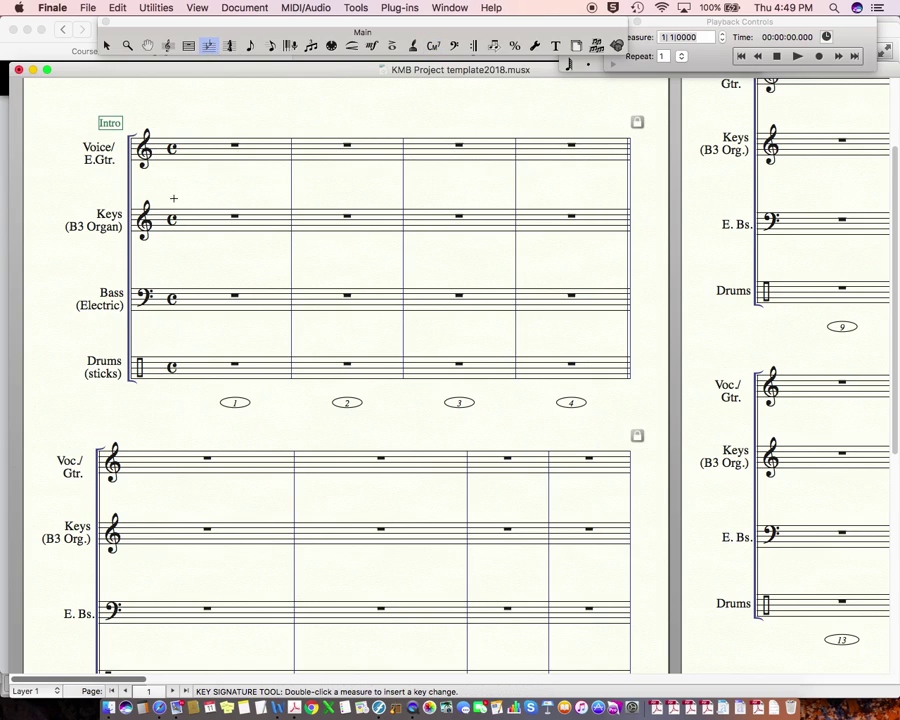
double_click(193, 147)
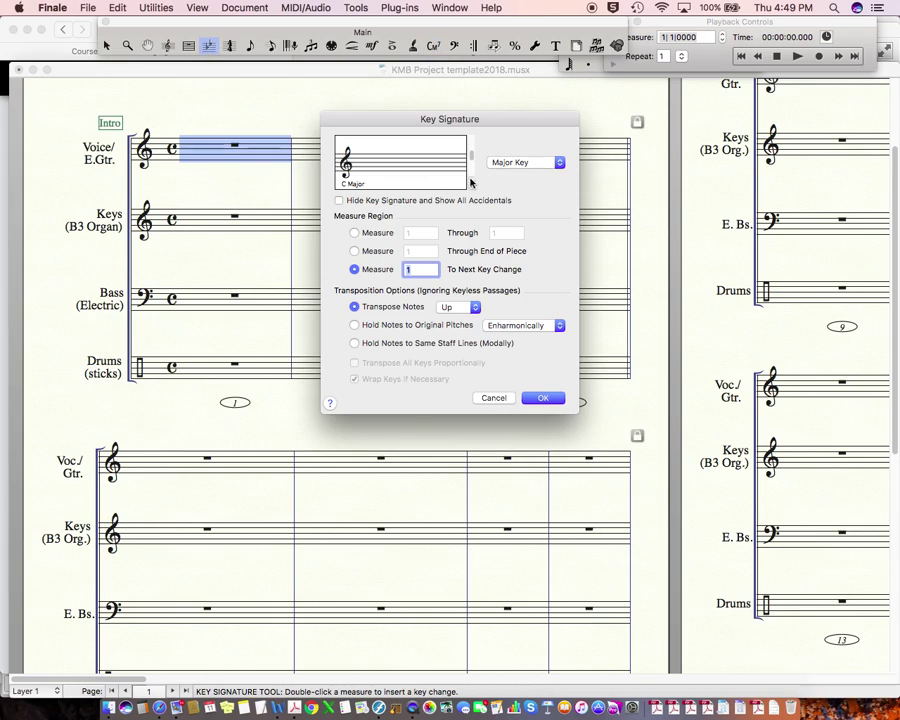
click(470, 183)
click(470, 183)
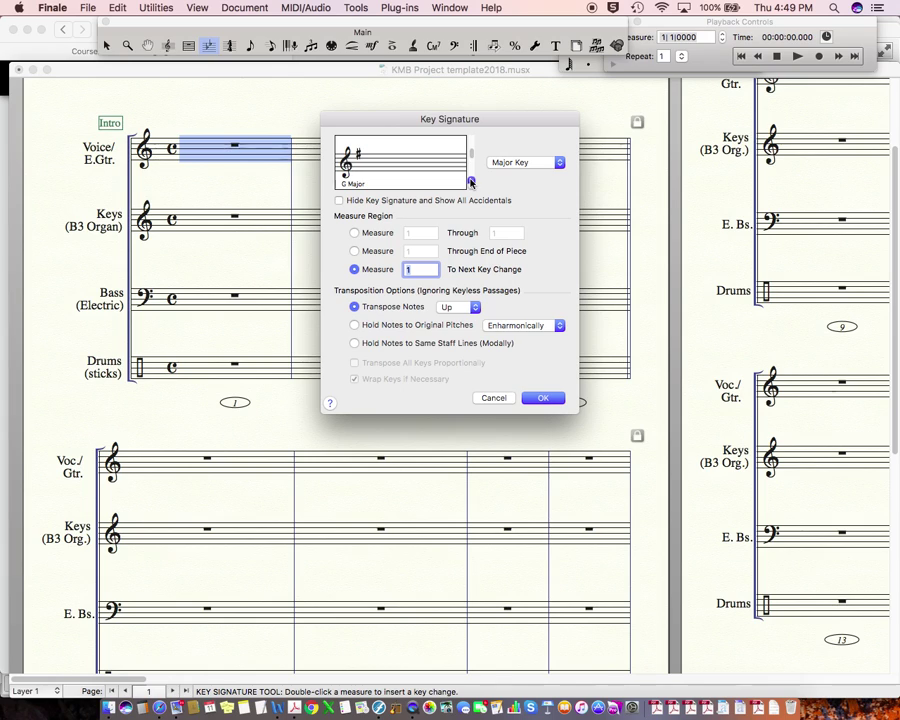
click(533, 399)
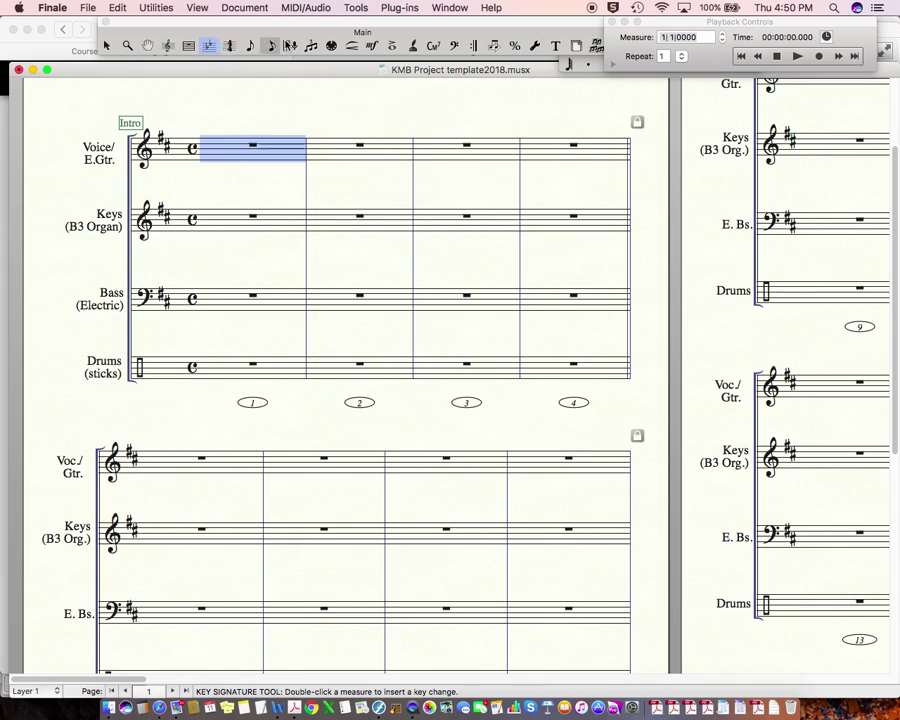
Enter chord symbols G7 above measure 2, D7 above measure 3 and D7 above measure 5.
click(431, 48)
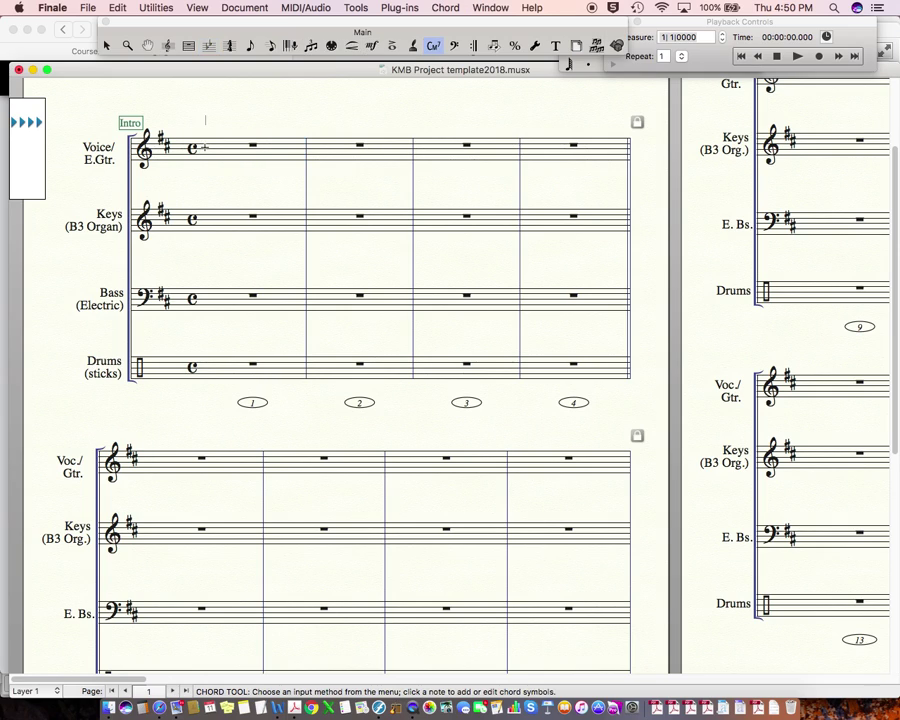
click(310, 143)
text(G7)
key(space)
text(D7)
click(150, 441)
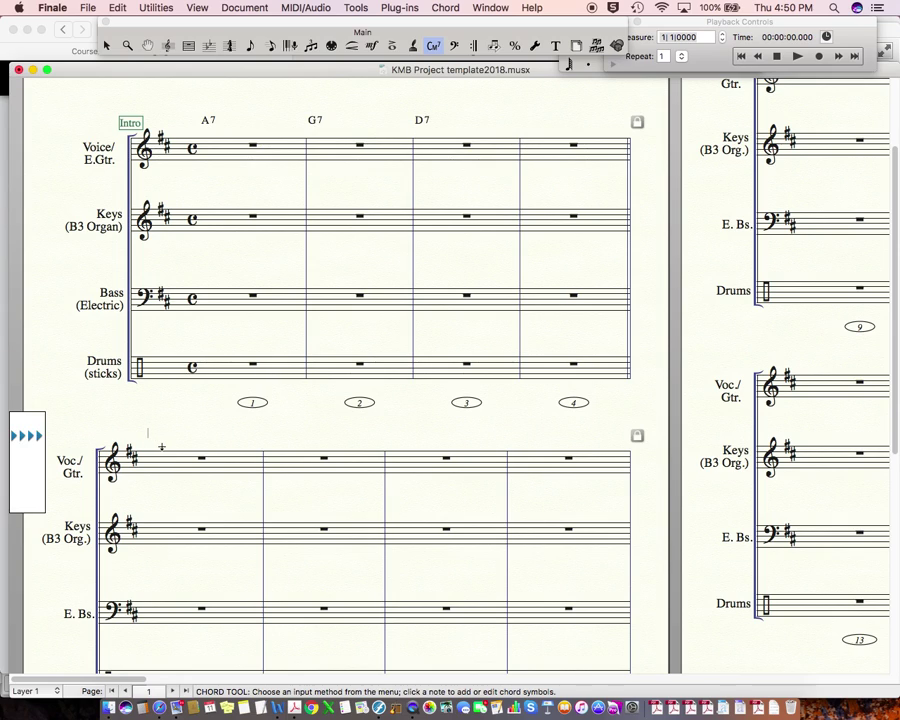
text(D7)
key(Return)
Add G7 at measure 9, D7 at 11, then A7, G7, D7 from measure 13, and exit chord entry.
scroll(766, 246, up, 3)
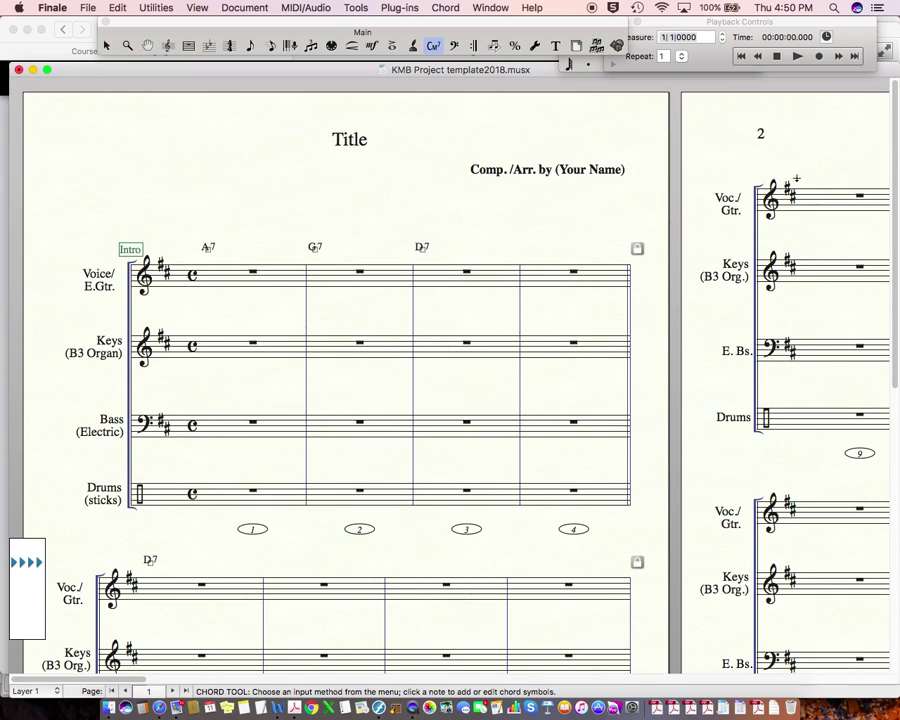
click(800, 181)
drag(133, 679, 239, 679)
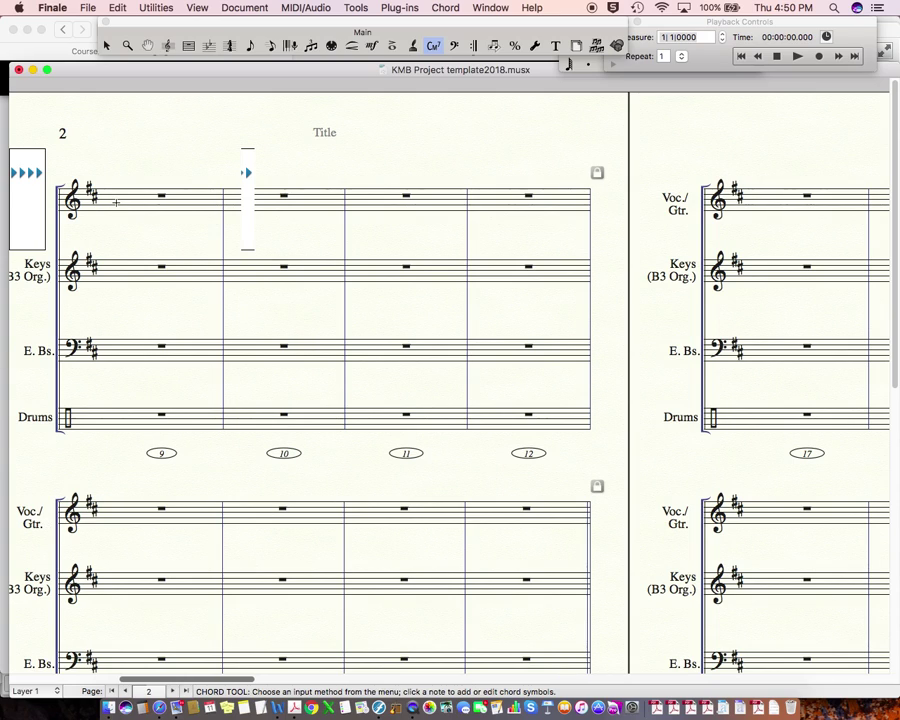
text(G7)
click(356, 175)
text(D7)
click(112, 511)
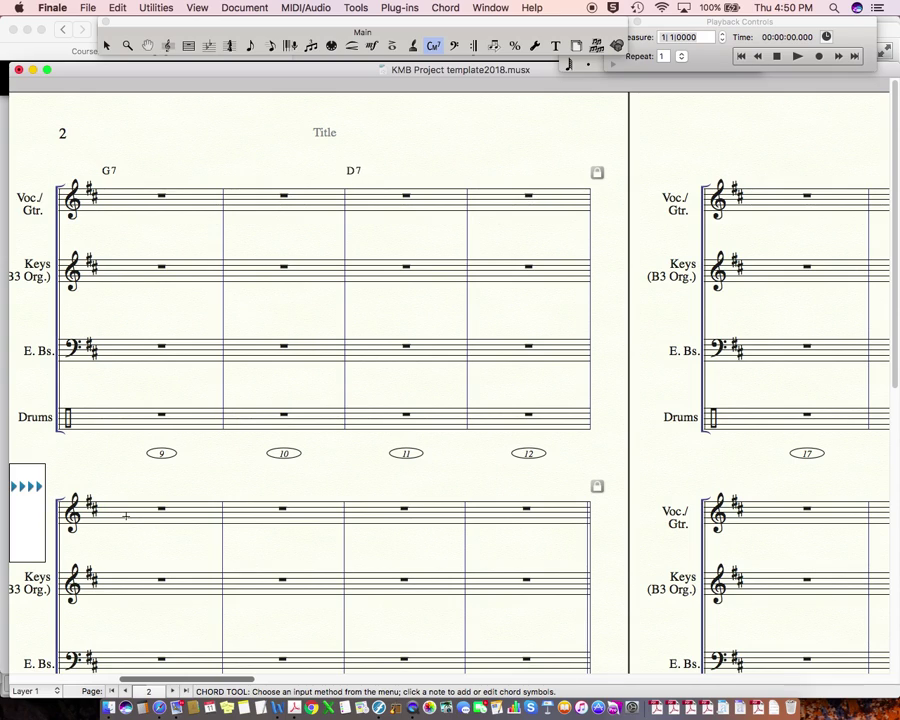
text(A7)
key(space)
text(G7)
key(space)
text(D7)
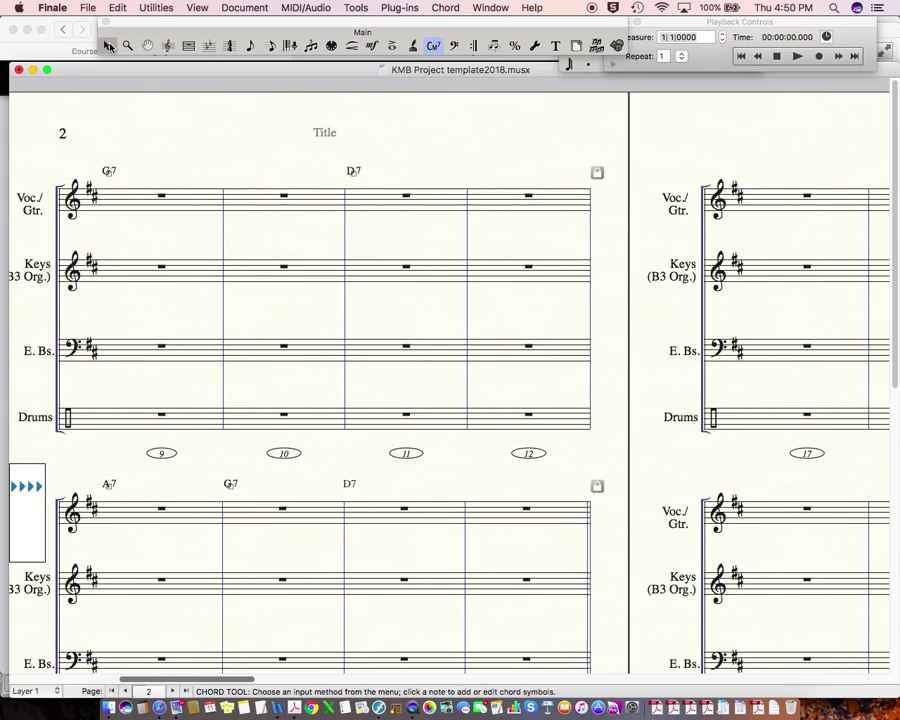
key(Escape)
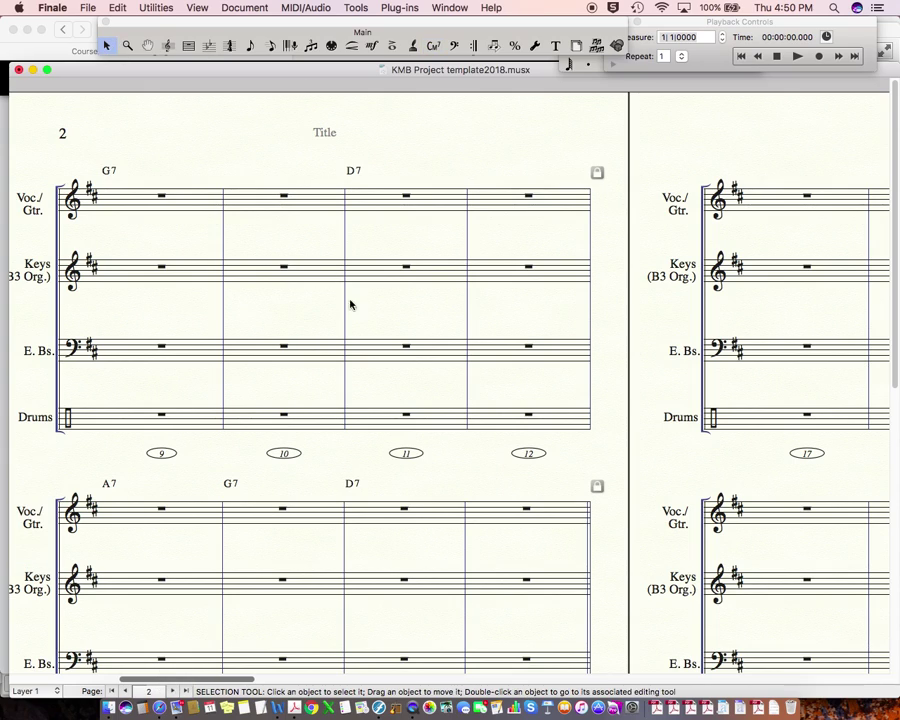
Select the top staff from measure 1, zoom out, and switch to Scroll View.
click(526, 515)
click(125, 691)
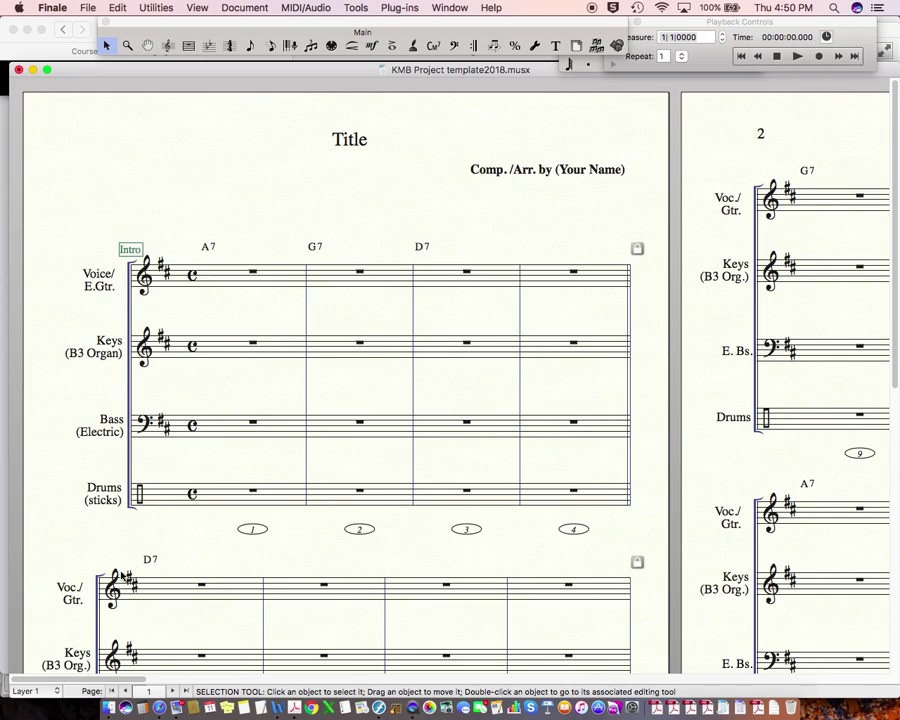
shift+click(212, 273)
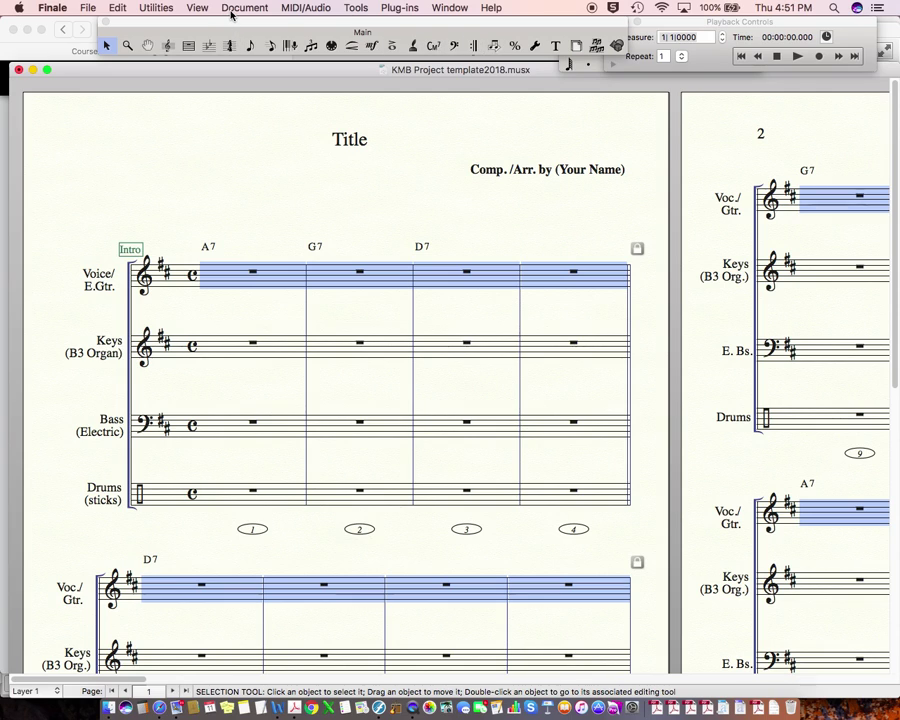
key(super+minus)
key(super+minus)
key(super+minus)
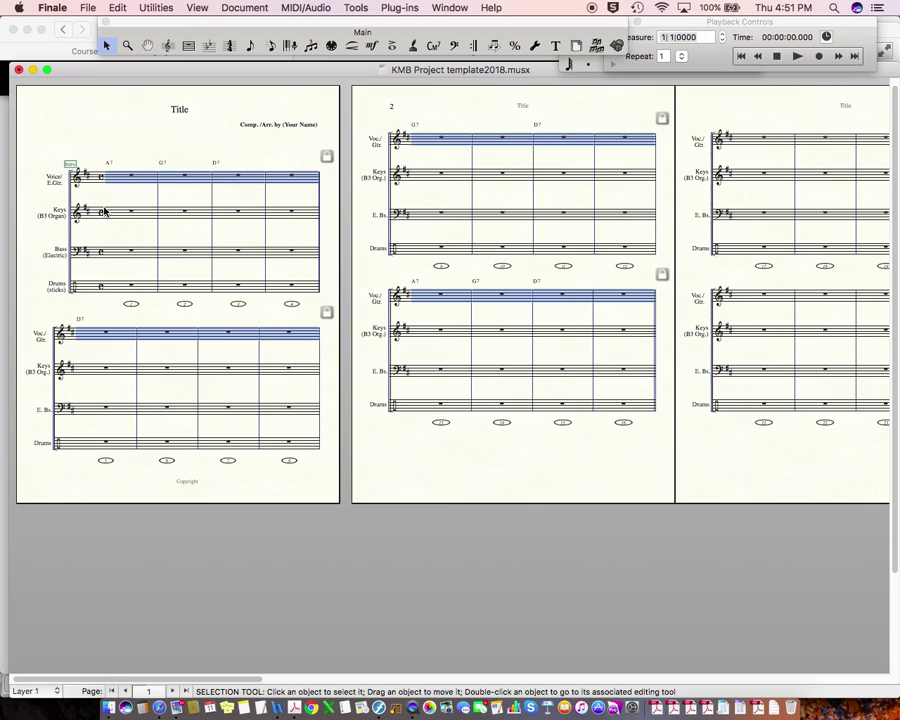
key(super+e)
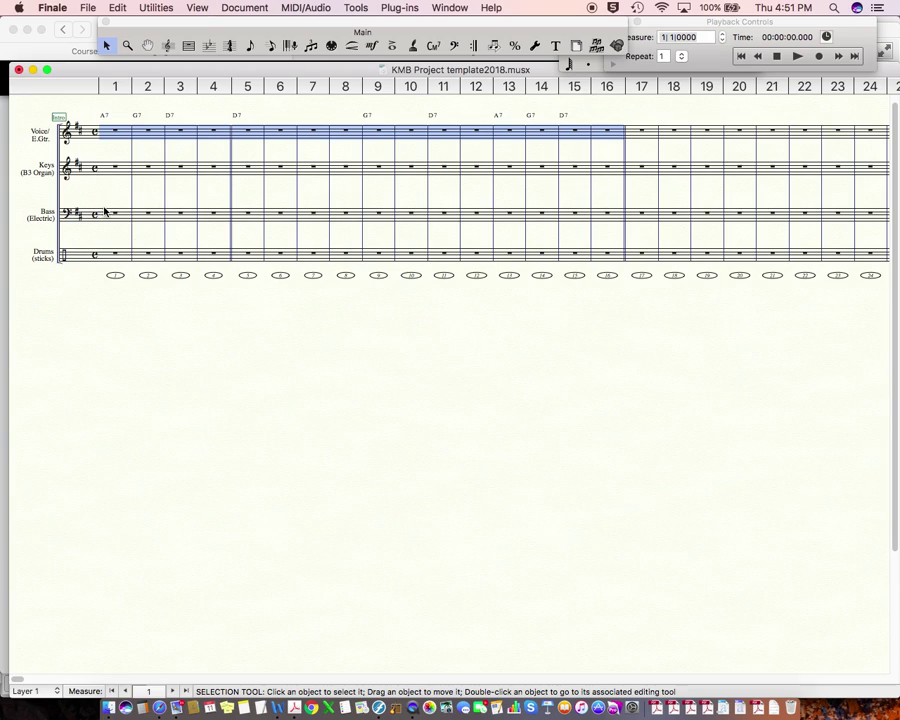
Copy top-staff measures 5–16 so the progression starts again at measure 17.
click(263, 112)
click(266, 130)
shift+click(604, 130)
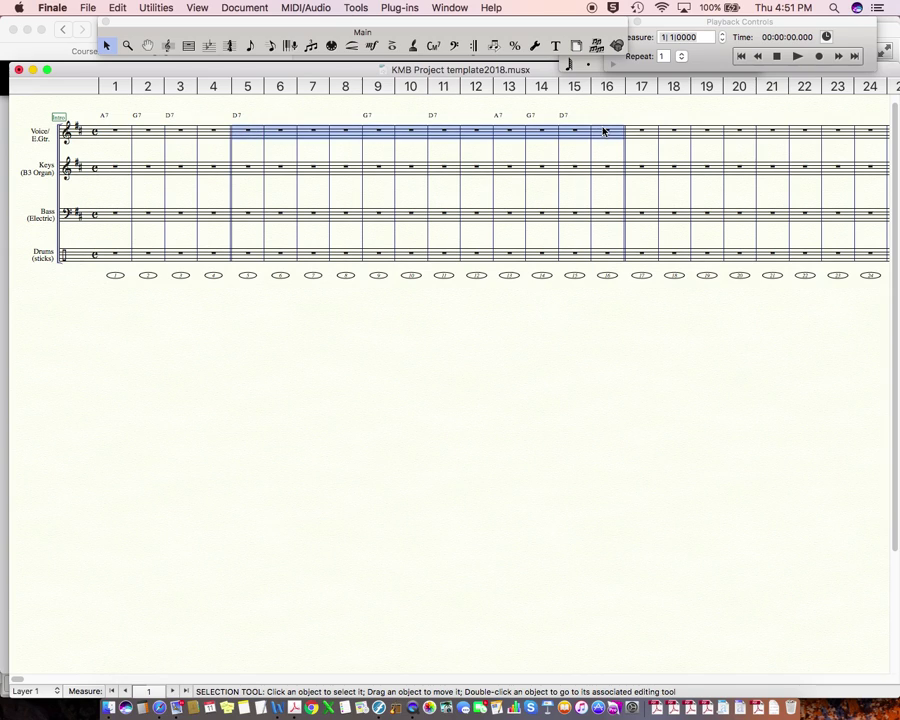
drag(244, 136, 636, 135)
Repeat the progression at measures 29, 41 and 53, then select the whole Voice/E.Gtr. staff.
click(678, 679)
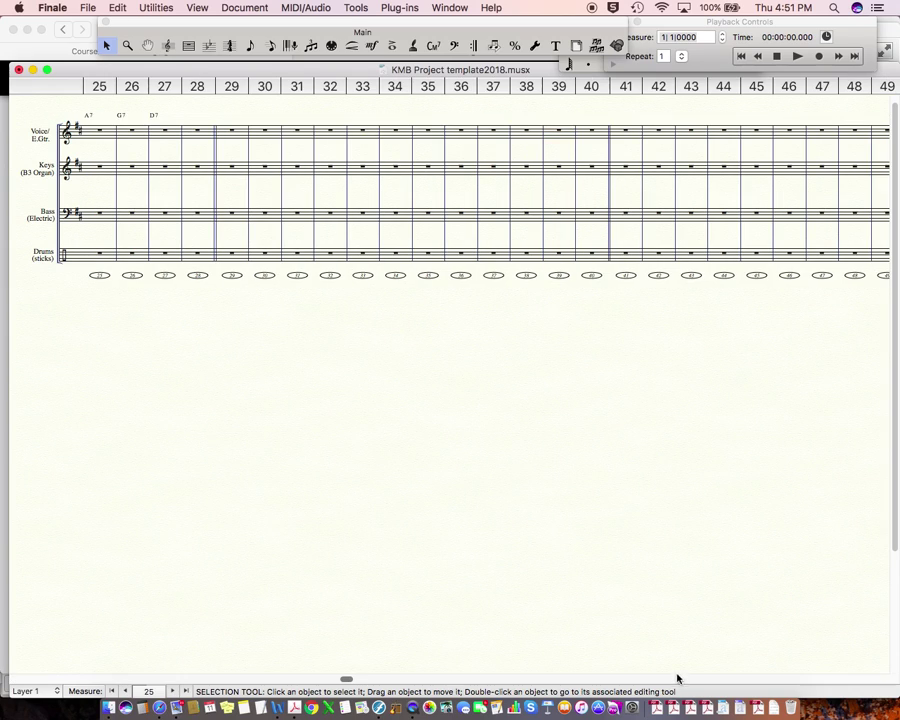
click(234, 133)
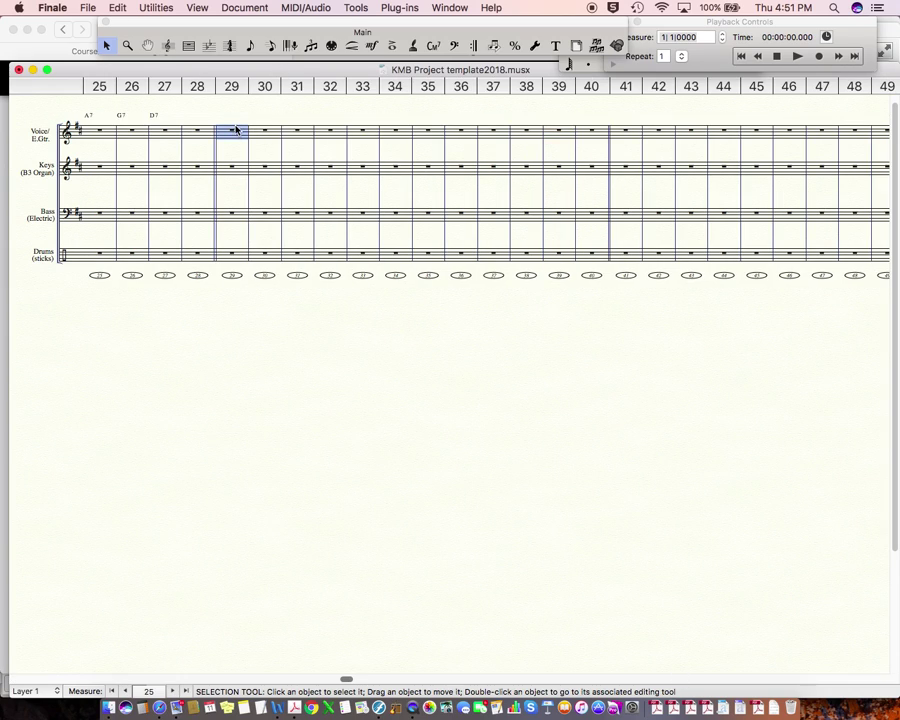
shift+click(592, 131)
click(630, 132)
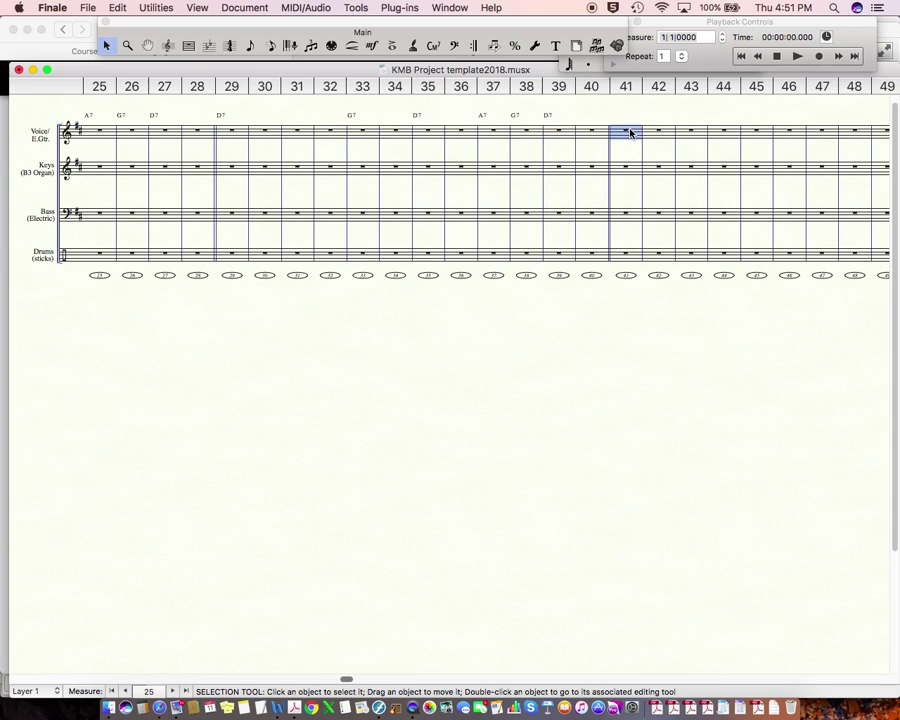
key(super+shift+Right)
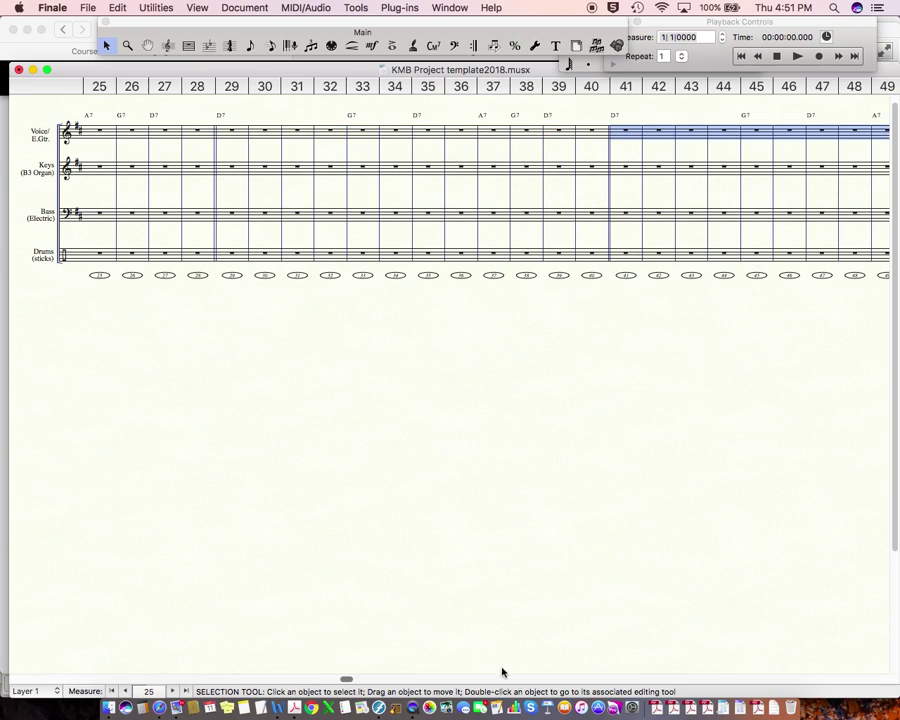
click(531, 679)
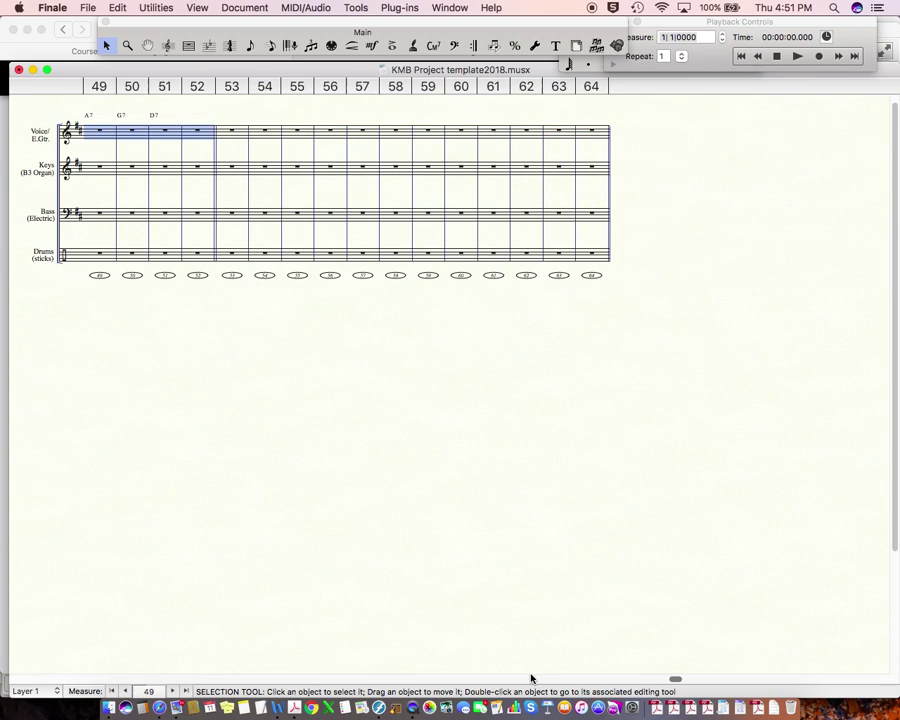
click(234, 133)
key(super+shift+Right)
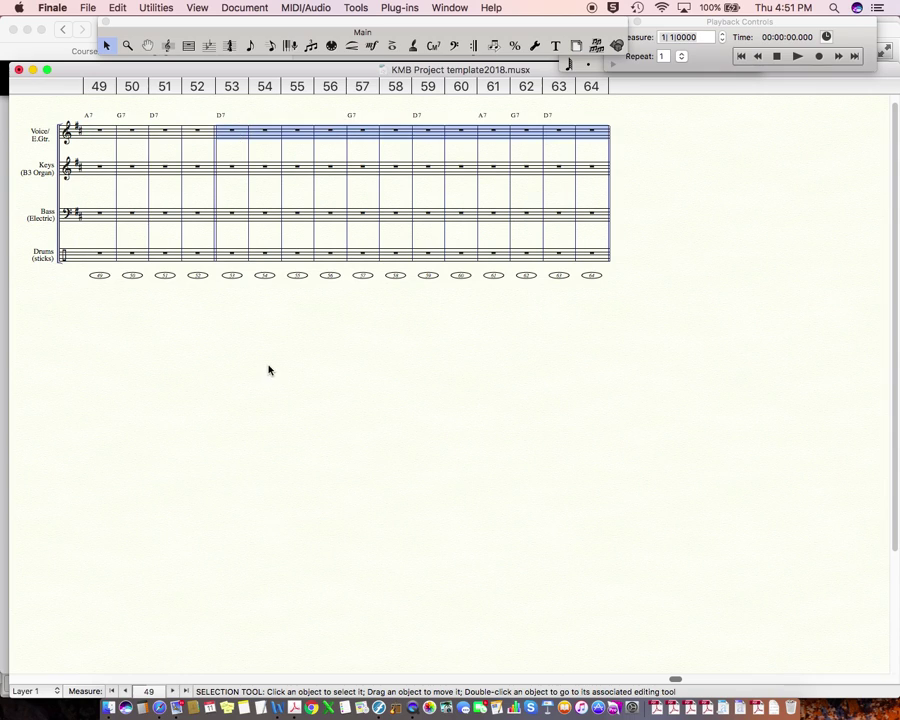
click(111, 691)
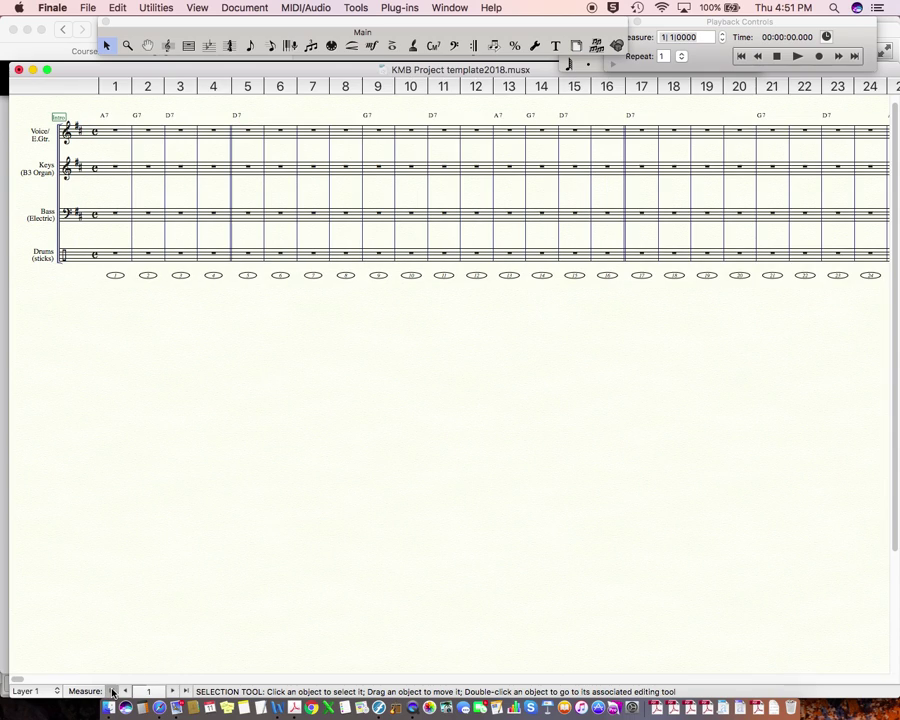
click(23, 135)
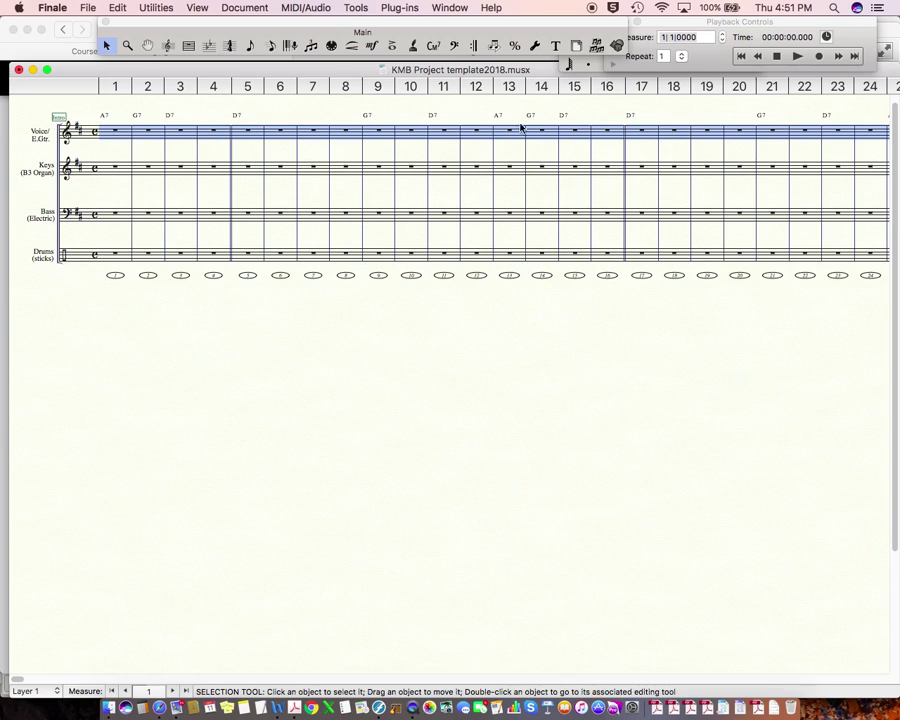
Drag-copy the Voice staff's chord symbols onto the Keys (B3 Organ) and Bass (Electric) staves.
drag(100, 132, 98, 212)
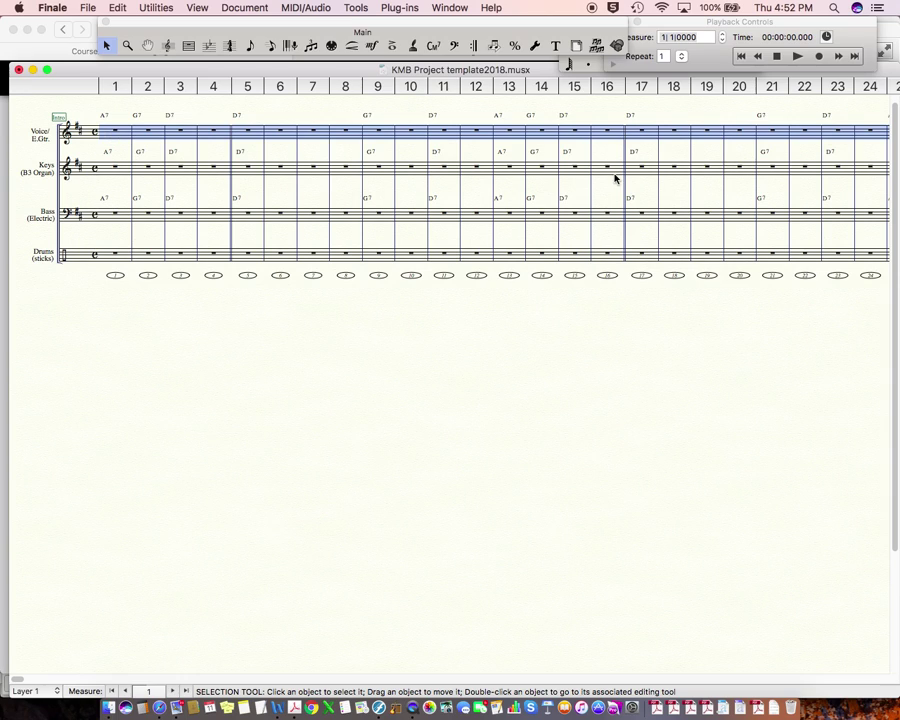
click(433, 46)
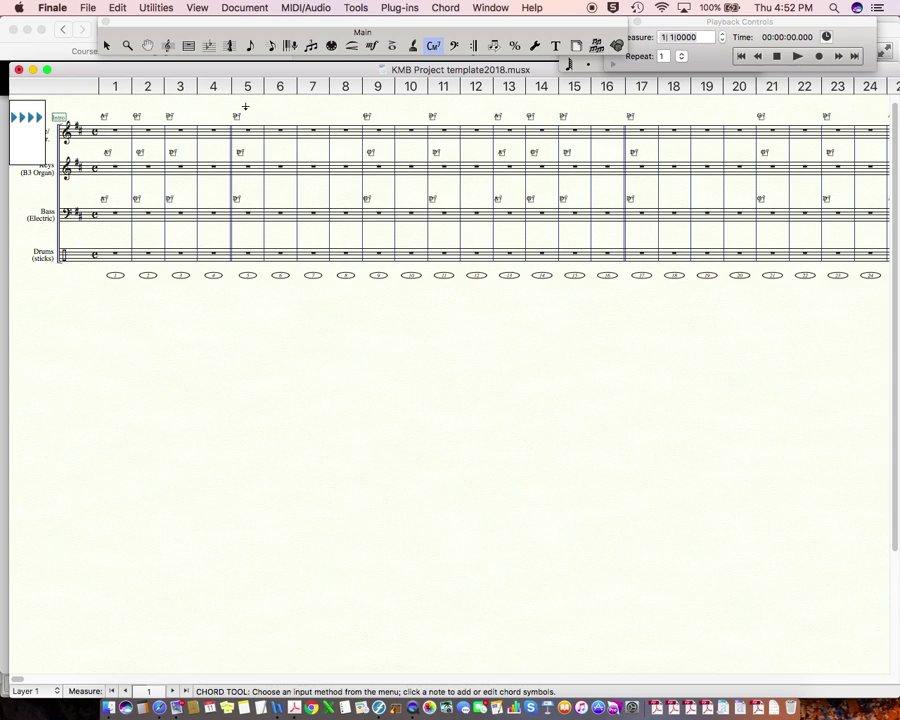
Zoom in on measures 1–5 so the A7, G7, D7 chords read clearly, focusing the Drums staff.
key(super+equal)
key(super+equal)
key(super+equal)
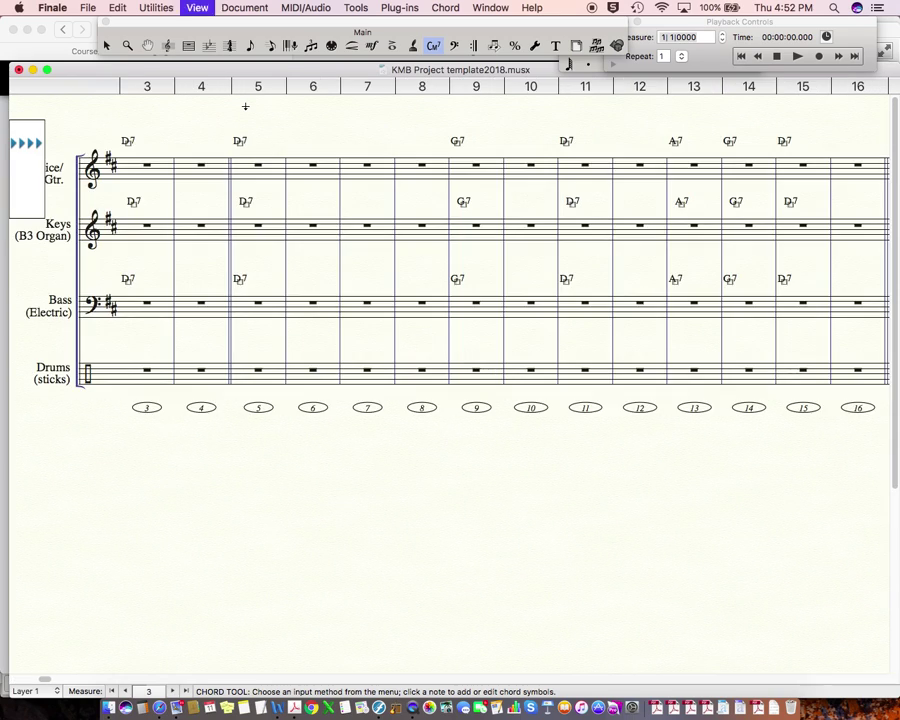
key(super+equal)
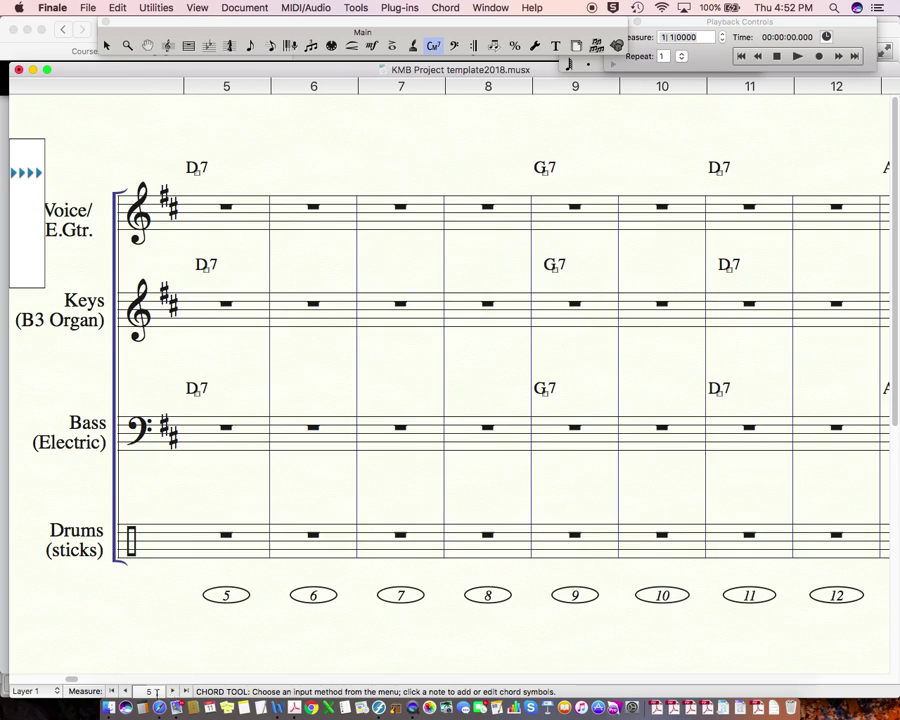
click(112, 691)
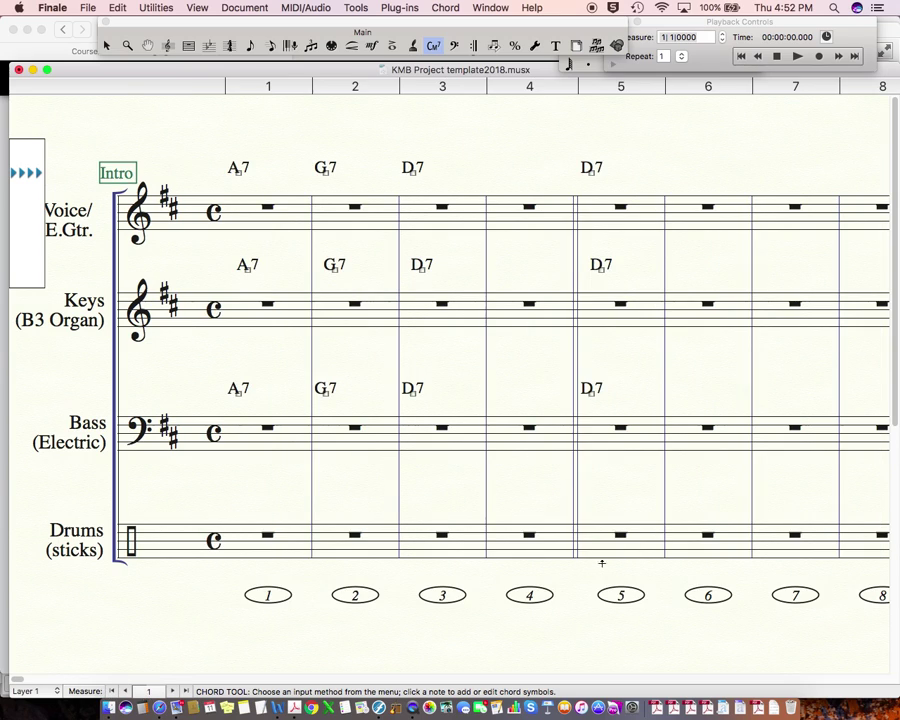
click(600, 540)
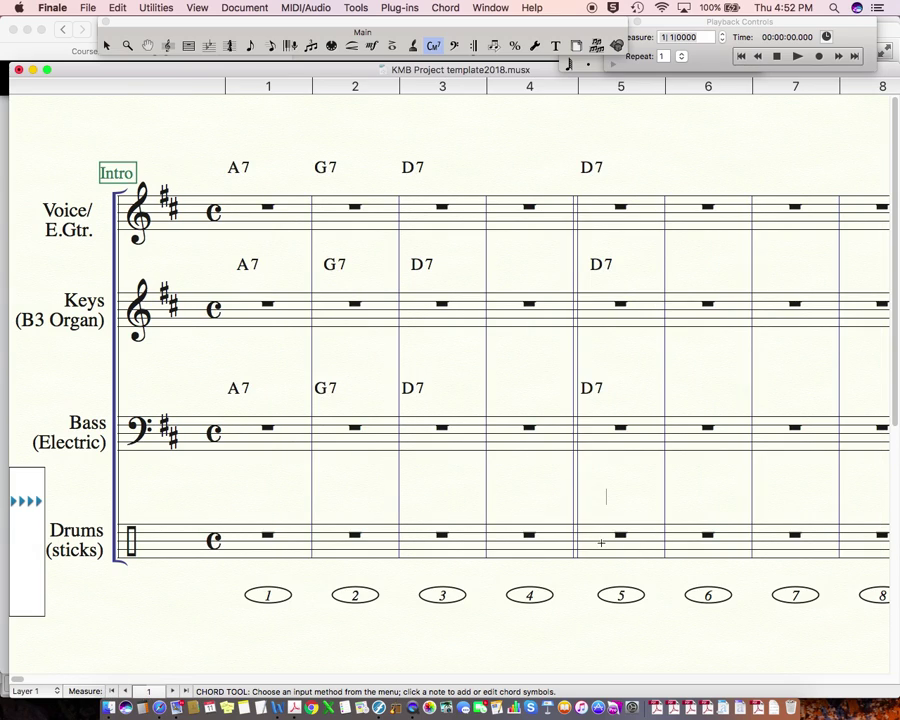
In layer 1 Simple Entry, fill drum measure 5 with ride cymbal eighth notes.
click(250, 46)
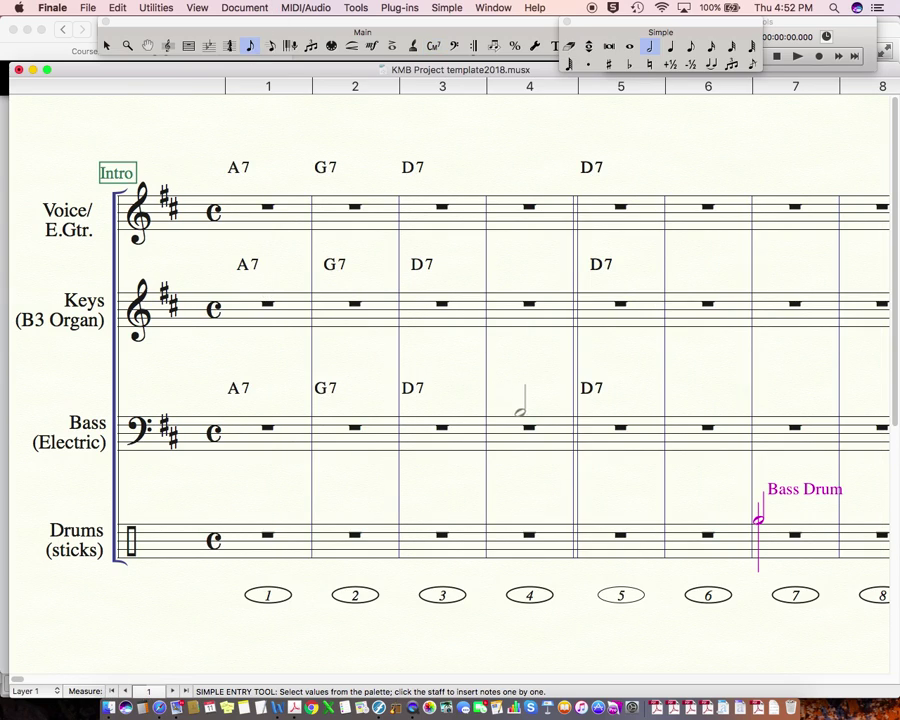
click(32, 691)
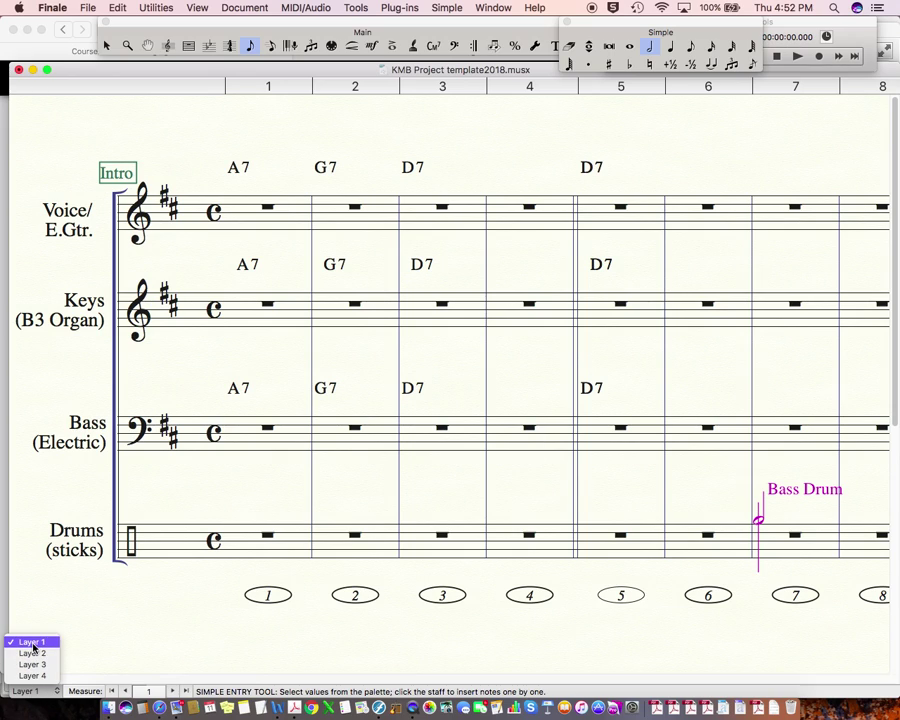
click(594, 526)
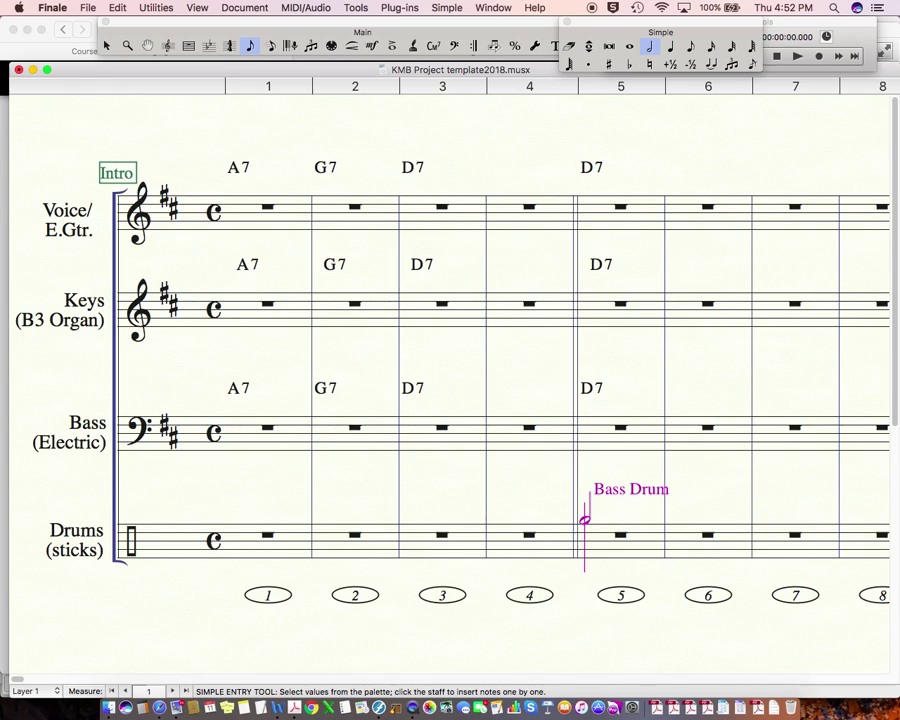
key(4)
click(585, 520)
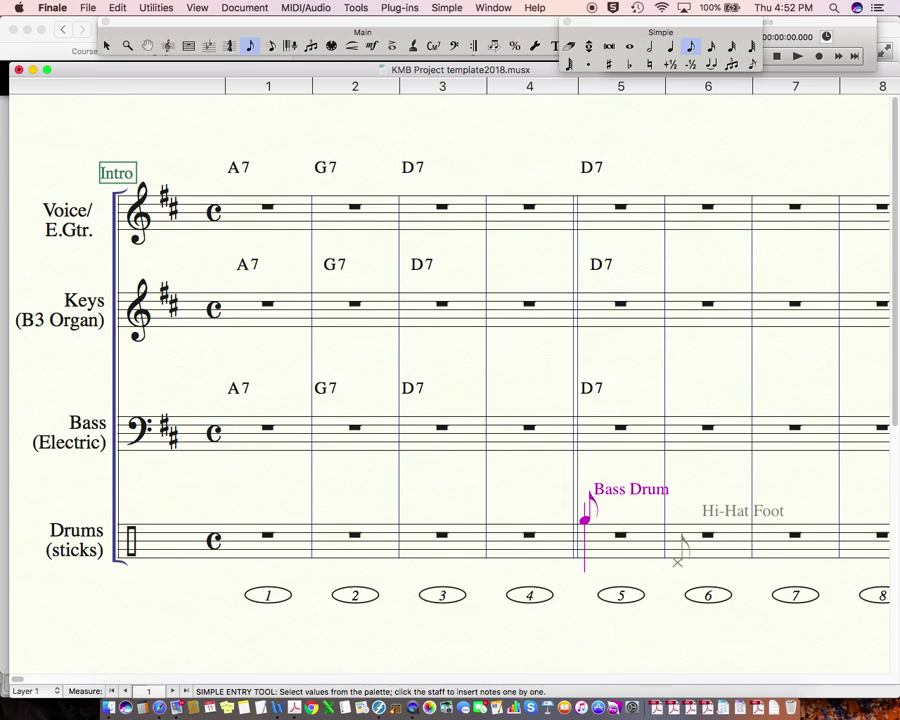
key(shift+Up)
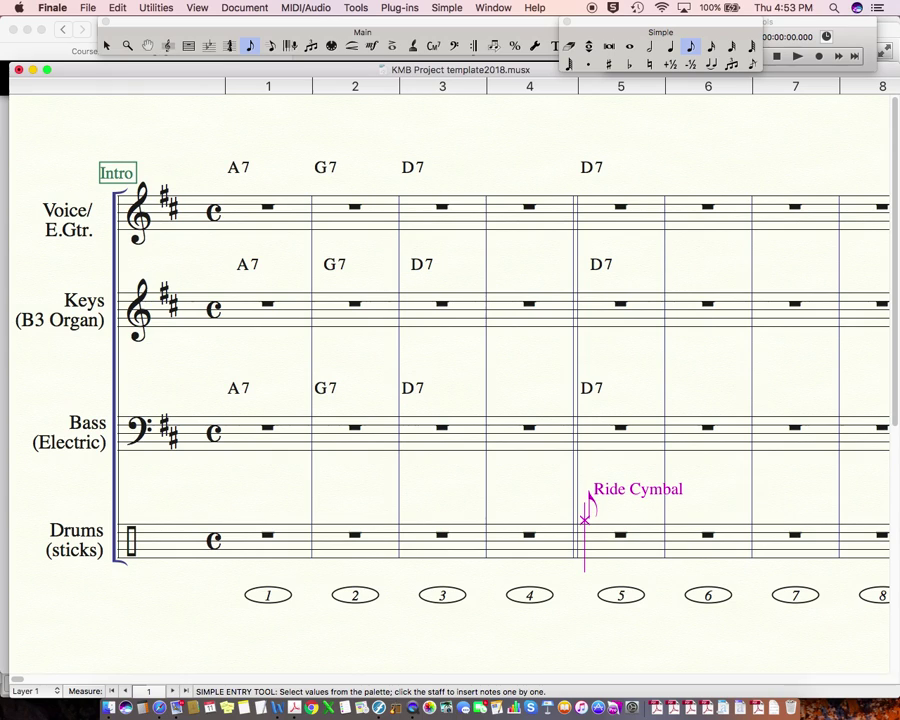
key(alt+Up)
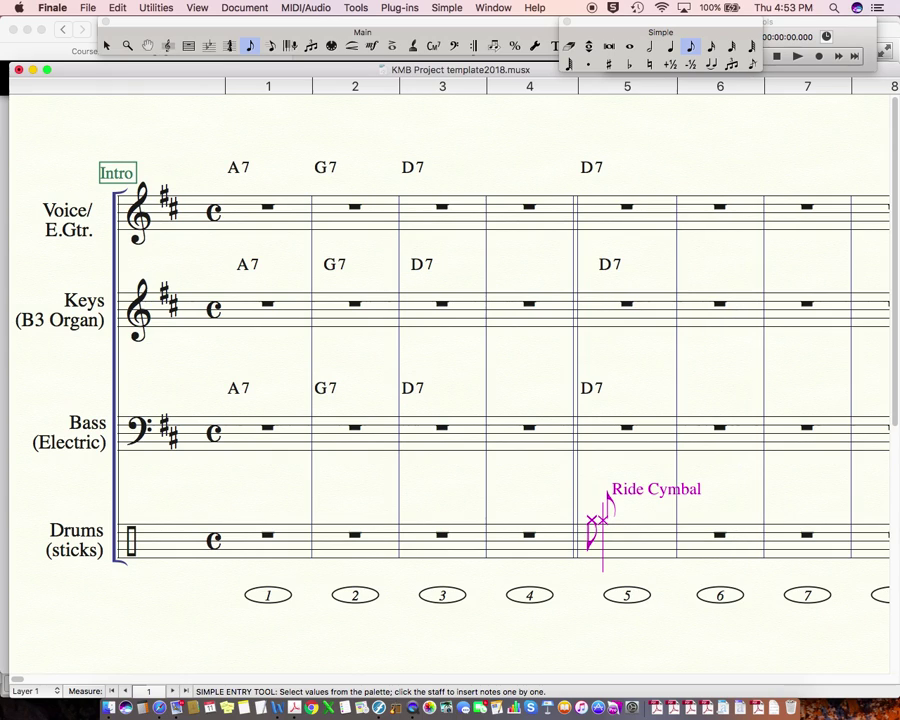
key(Return)
key(Return)
key(Return)
key(Return)
key(Return)
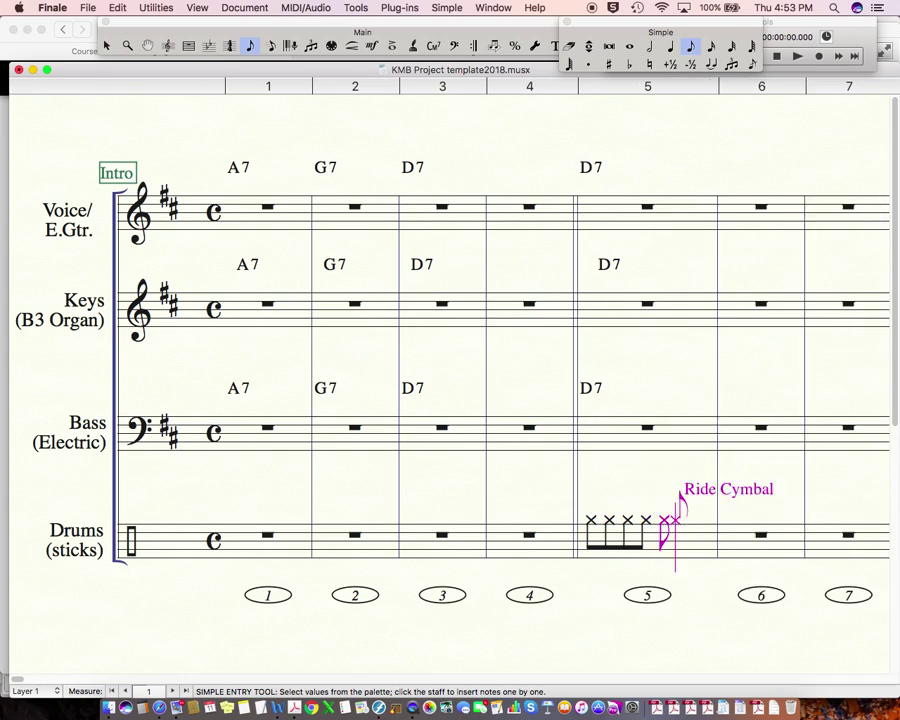
key(Return)
key(Return)
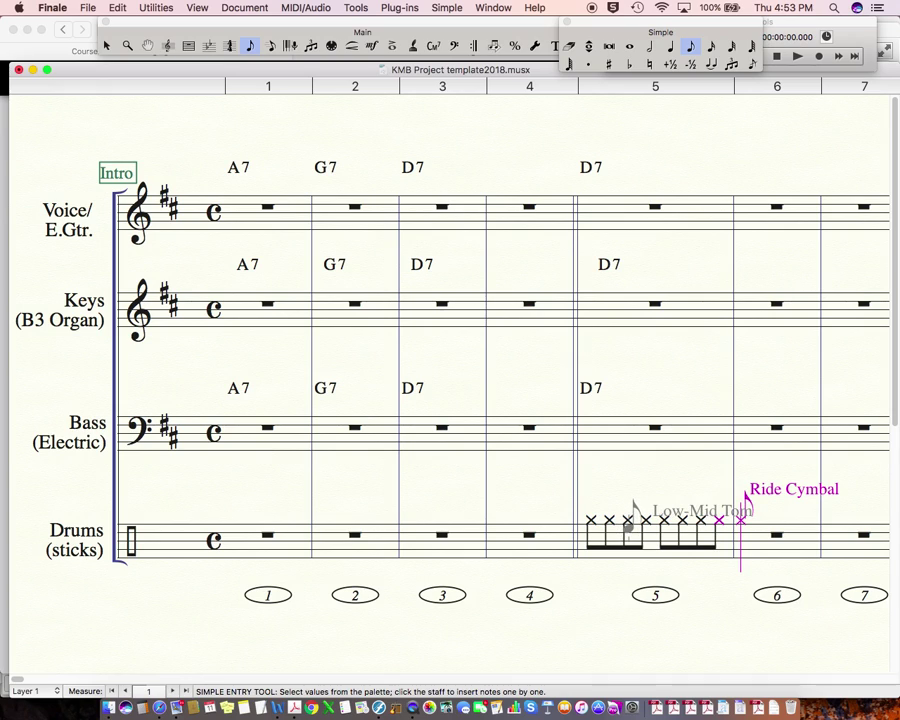
Replace the stray tom with snare backbeats on beats 2 and 4, then switch entry to layer 2.
click(629, 527)
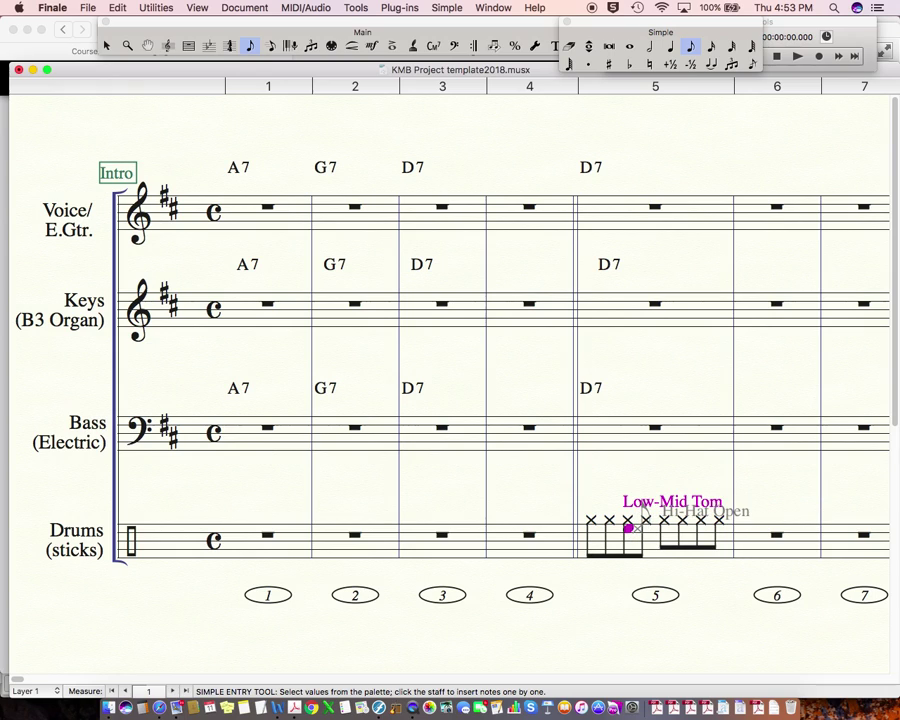
key(super+z)
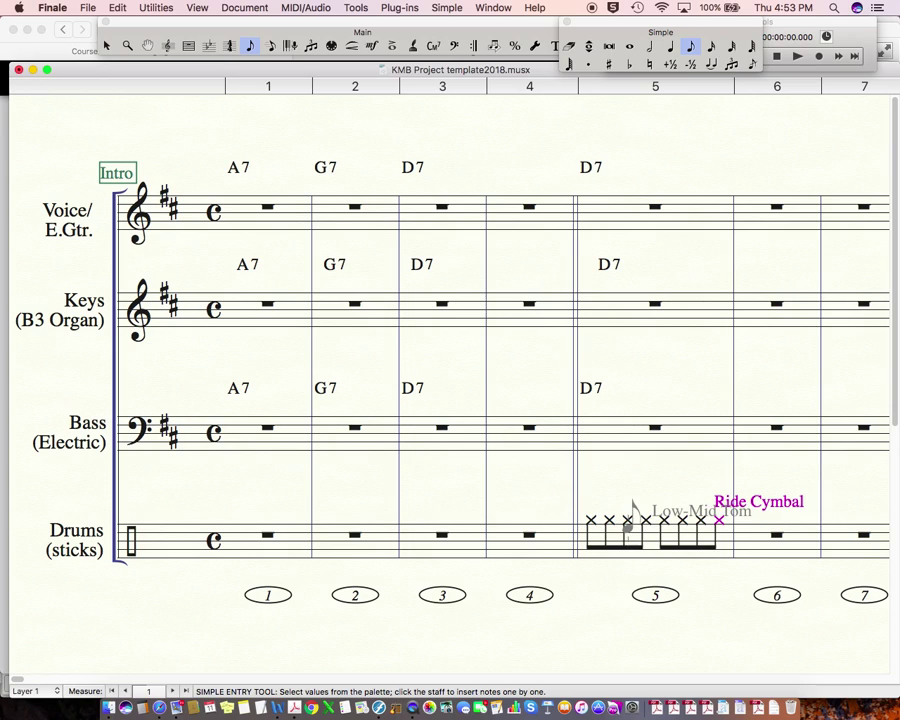
click(628, 535)
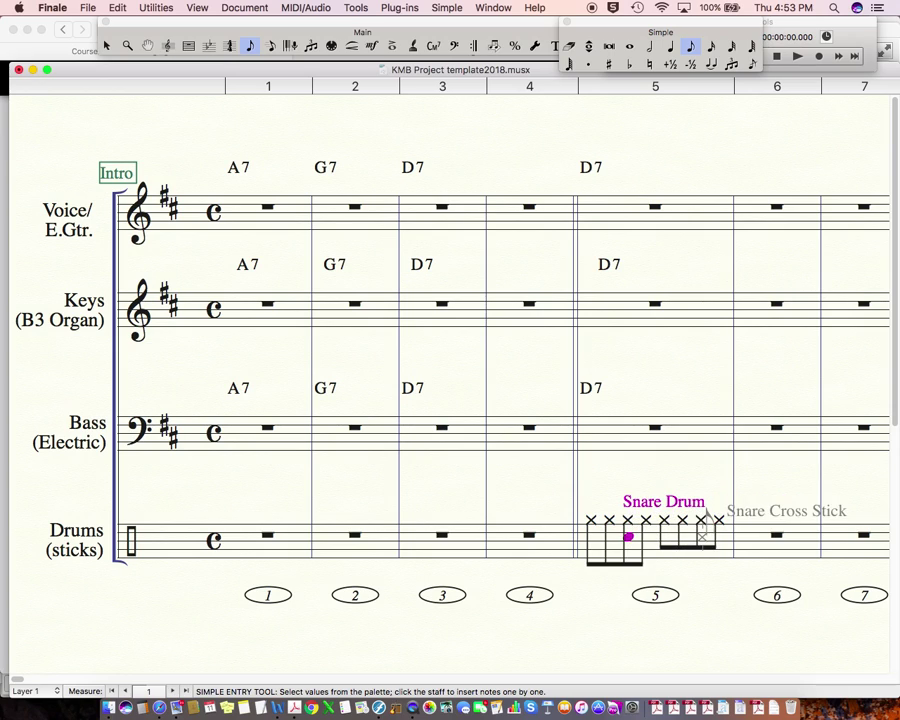
click(702, 536)
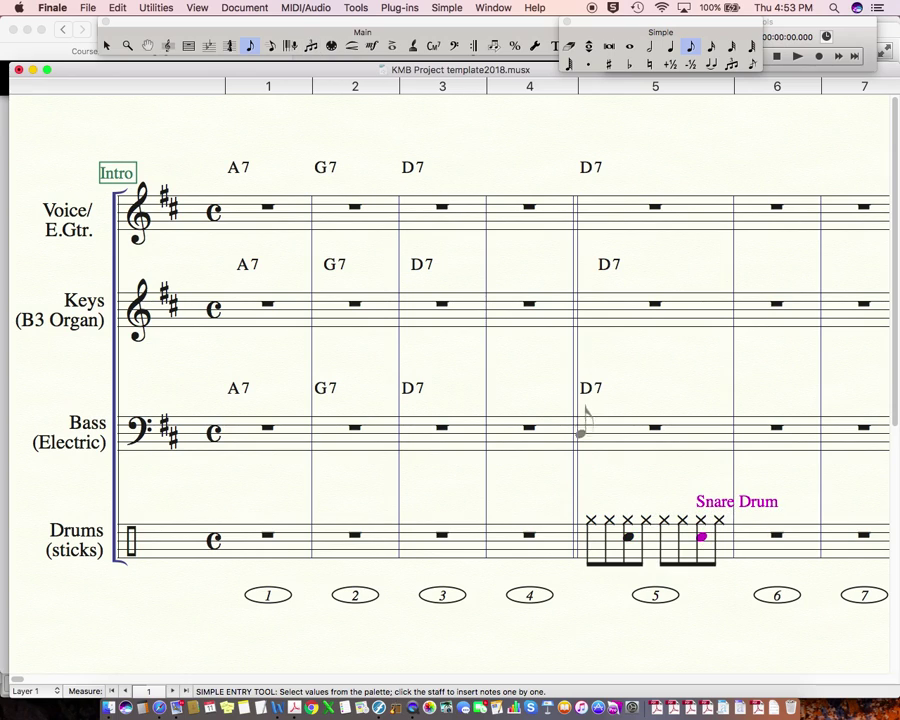
click(46, 690)
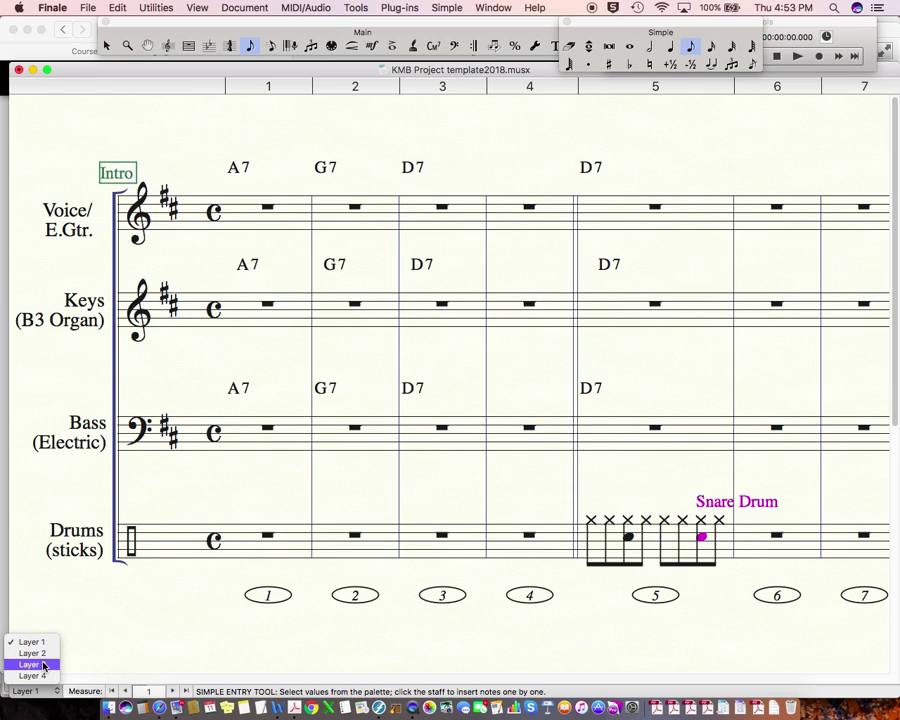
click(32, 651)
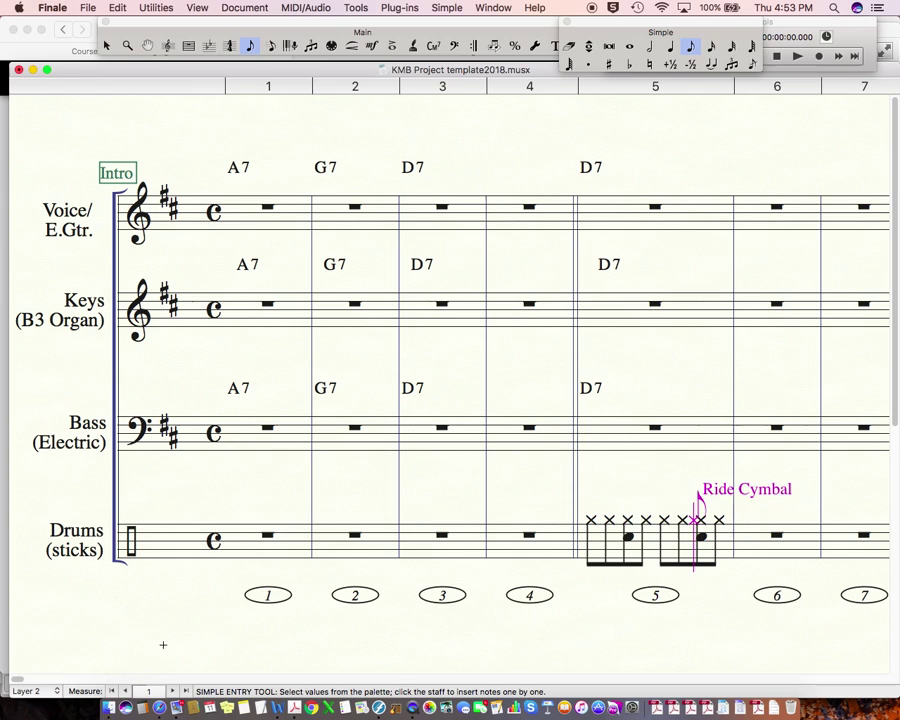
click(293, 708)
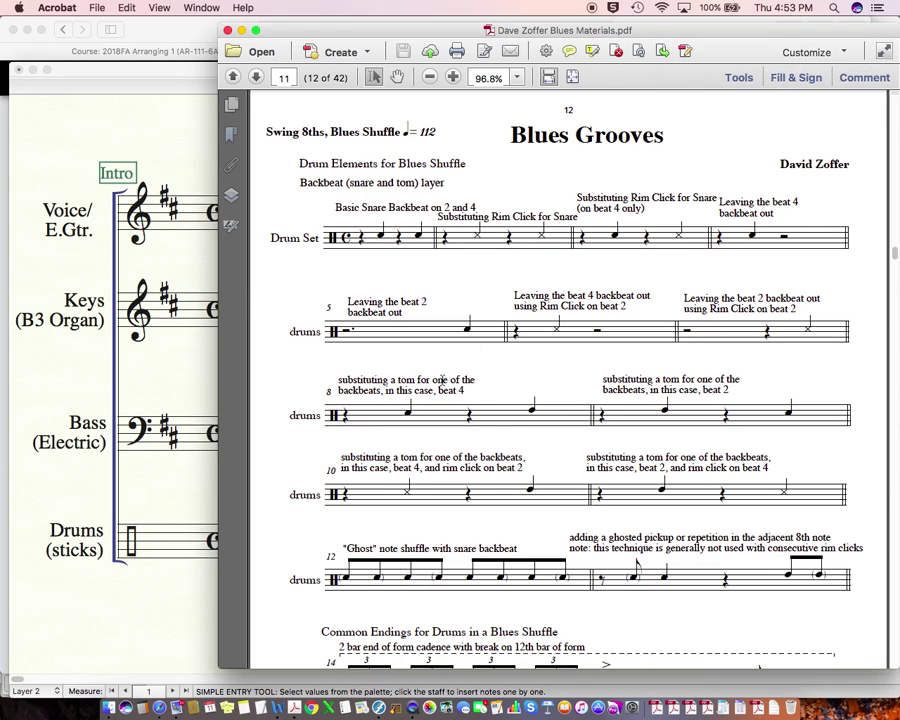
Scroll the Blues Grooves PDF down to the bass drum (kick) layer examples on page 13.
scroll(533, 507, down, 2)
scroll(533, 507, down, 5)
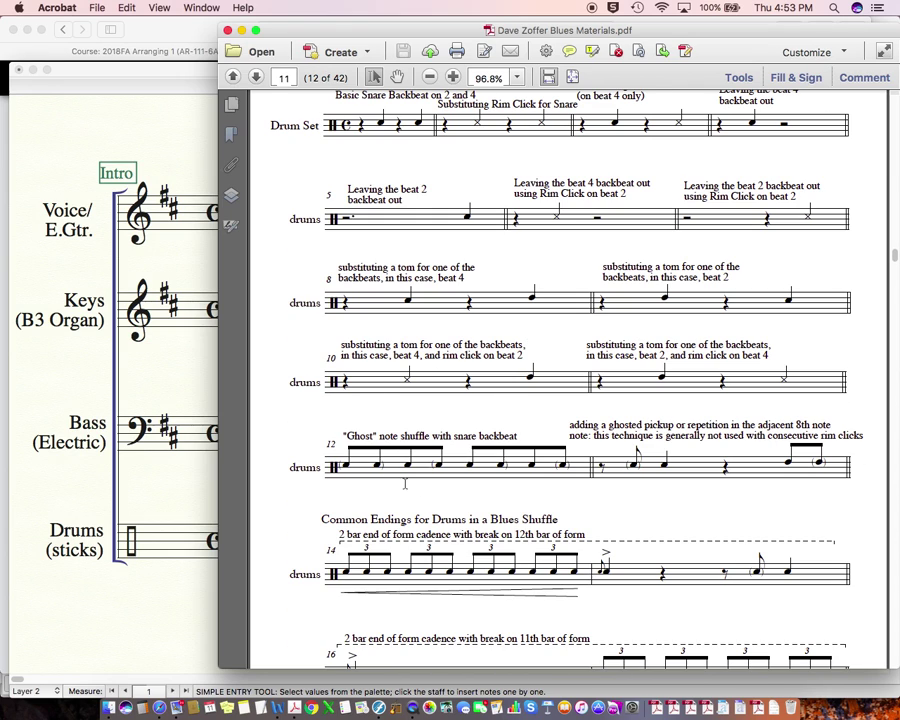
scroll(416, 482, down, 4)
scroll(464, 469, down, 20)
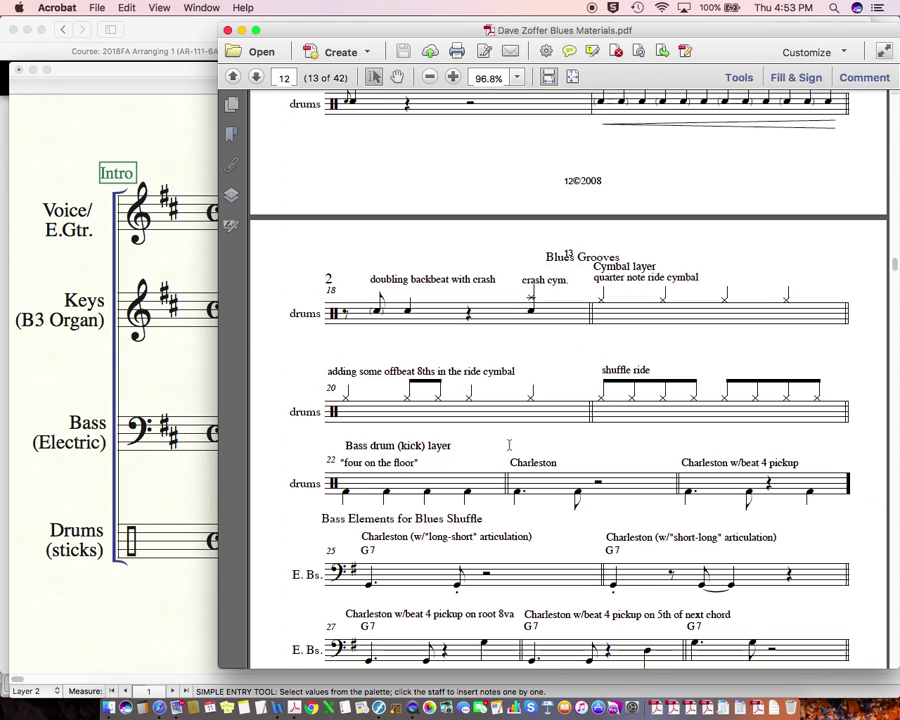
scroll(528, 448, down, 9)
scroll(540, 275, down, 3)
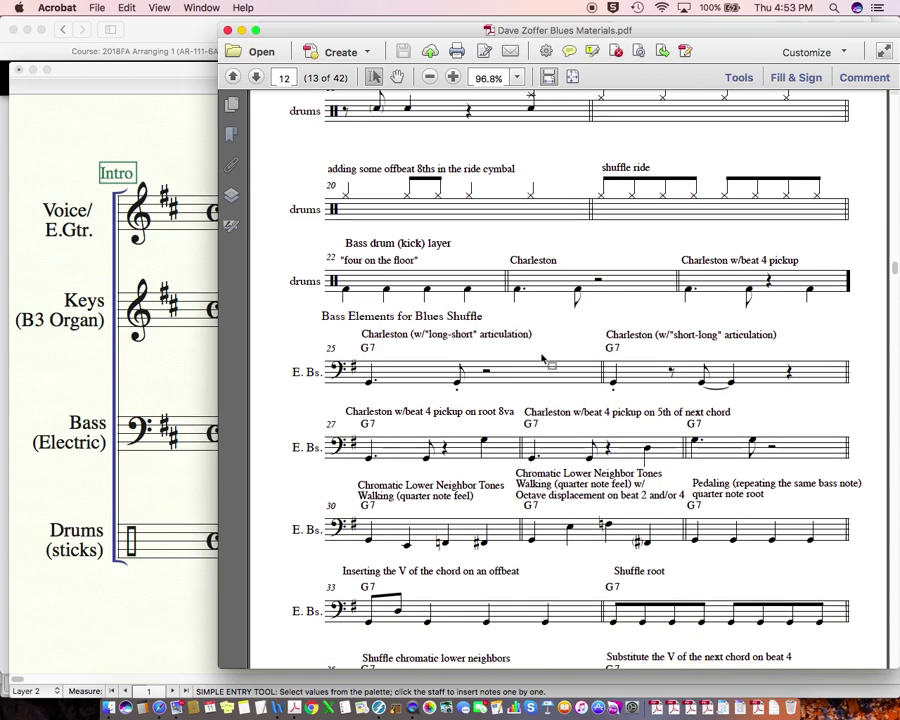
Start layer-2 entry in drum measure 5 on the kick drum line at beat 1.
click(185, 599)
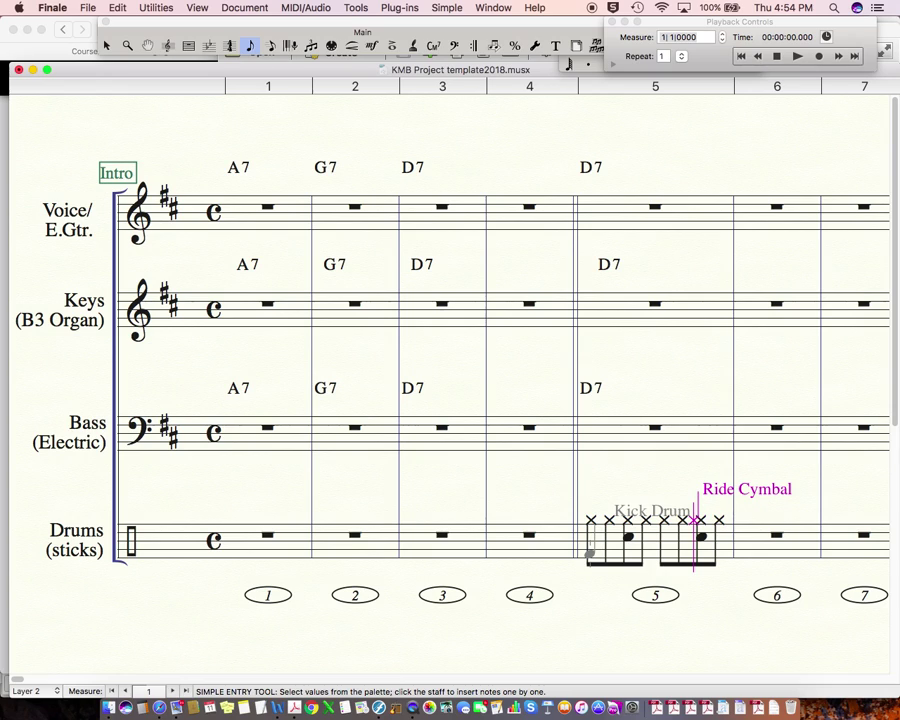
click(590, 553)
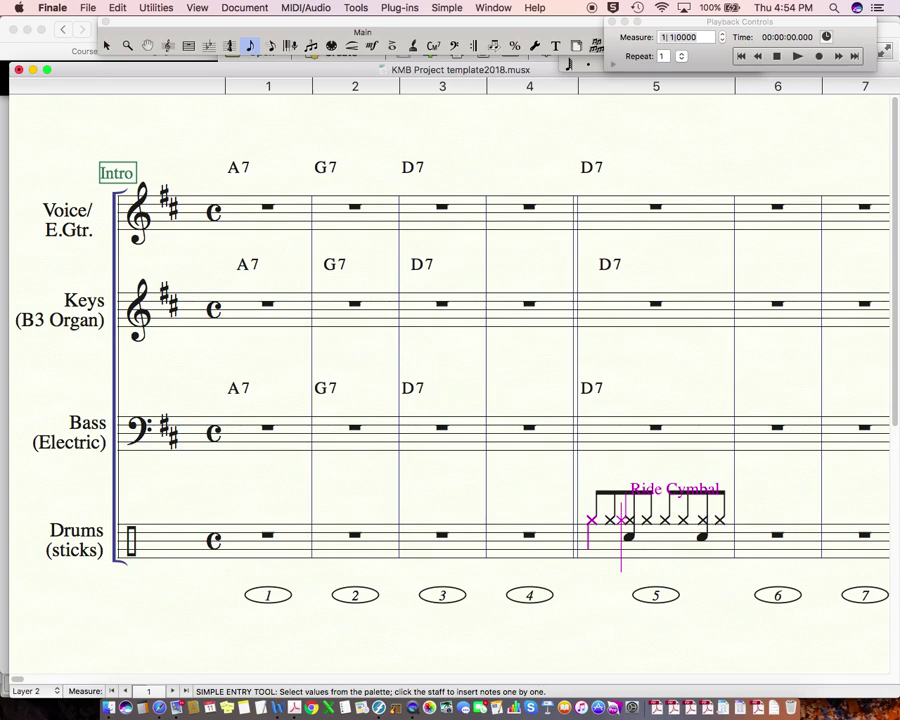
key(Down)
key(Down)
key(Down)
key(Down)
key(Down)
key(Down)
key(Down)
key(Down)
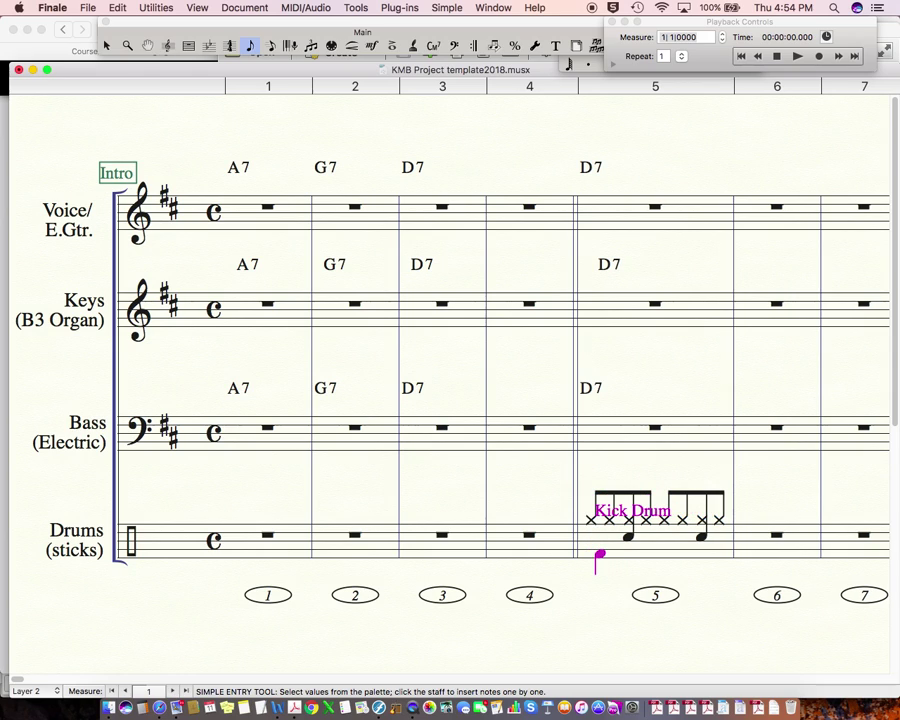
key(Right)
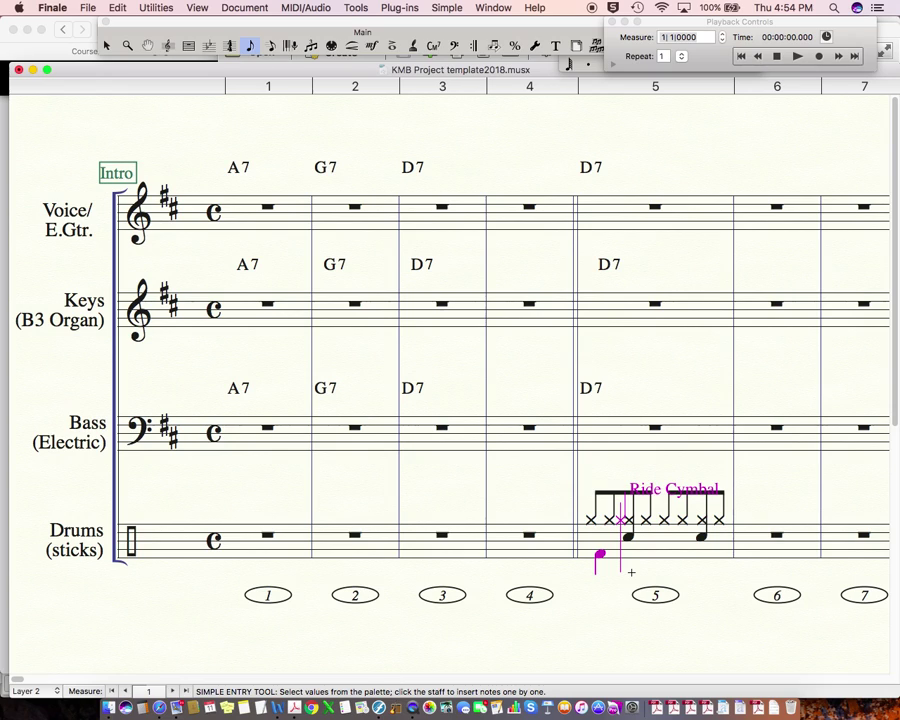
key(Right)
key(Left)
key(Left)
key(Left)
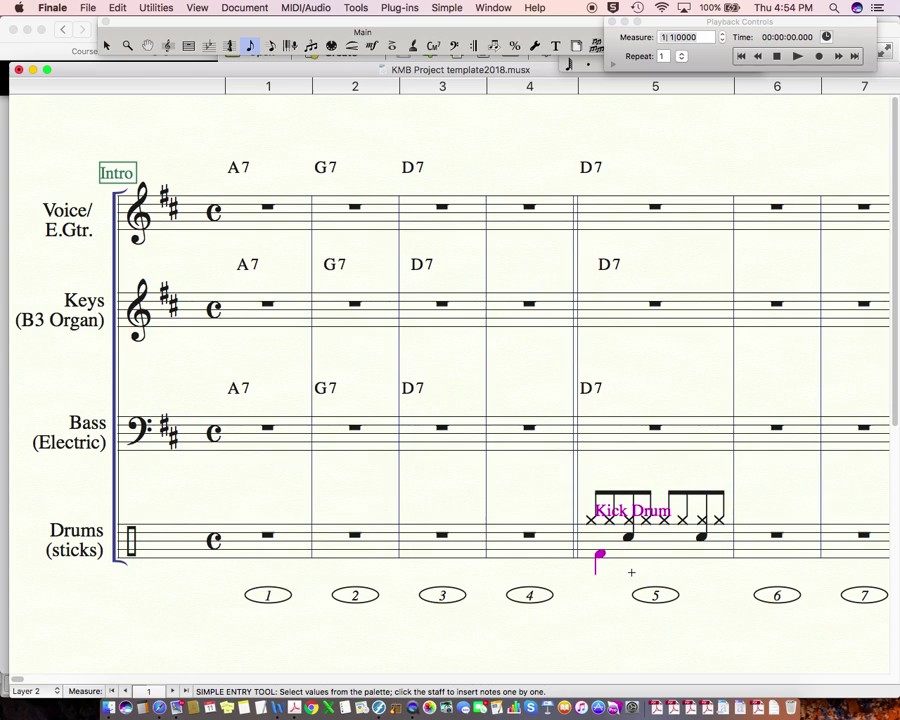
key(Left)
key(Right)
key(Down)
Add the kick eighth on the and of 2, with an eighth rest before it.
key(Right)
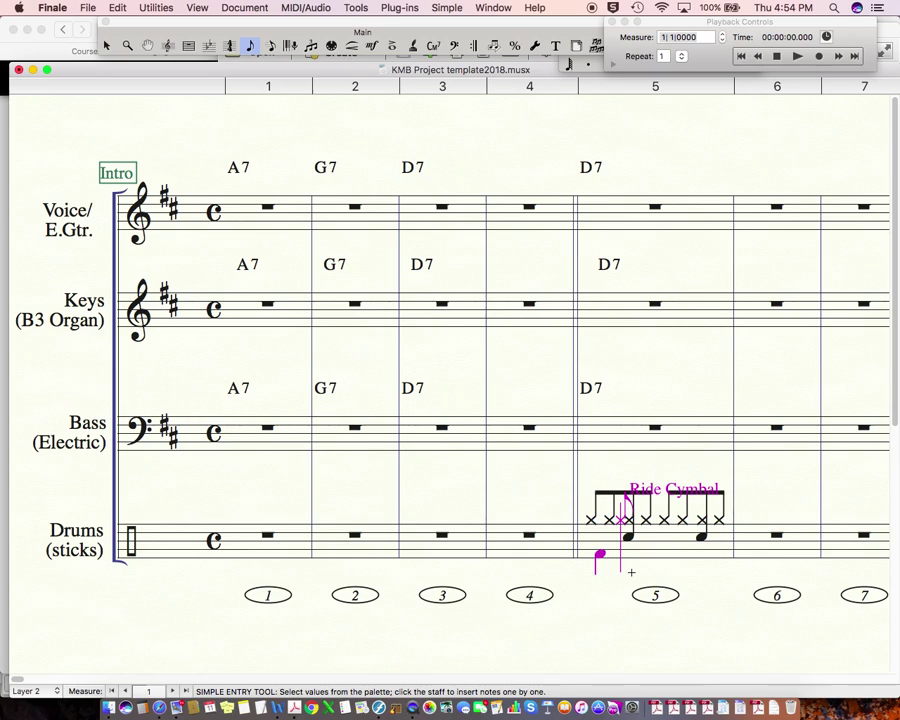
key(Right)
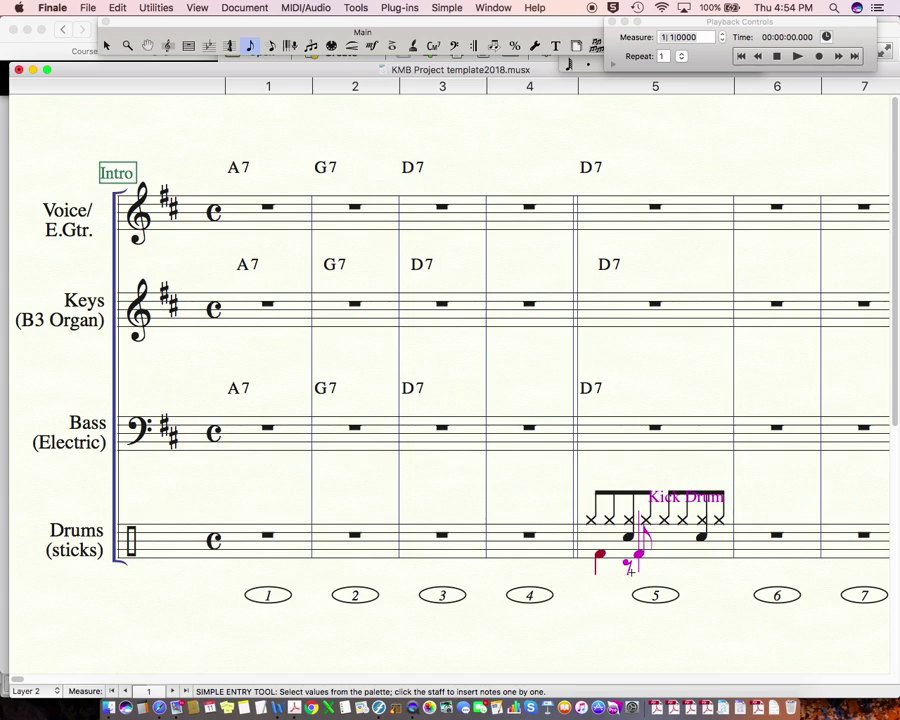
click(645, 553)
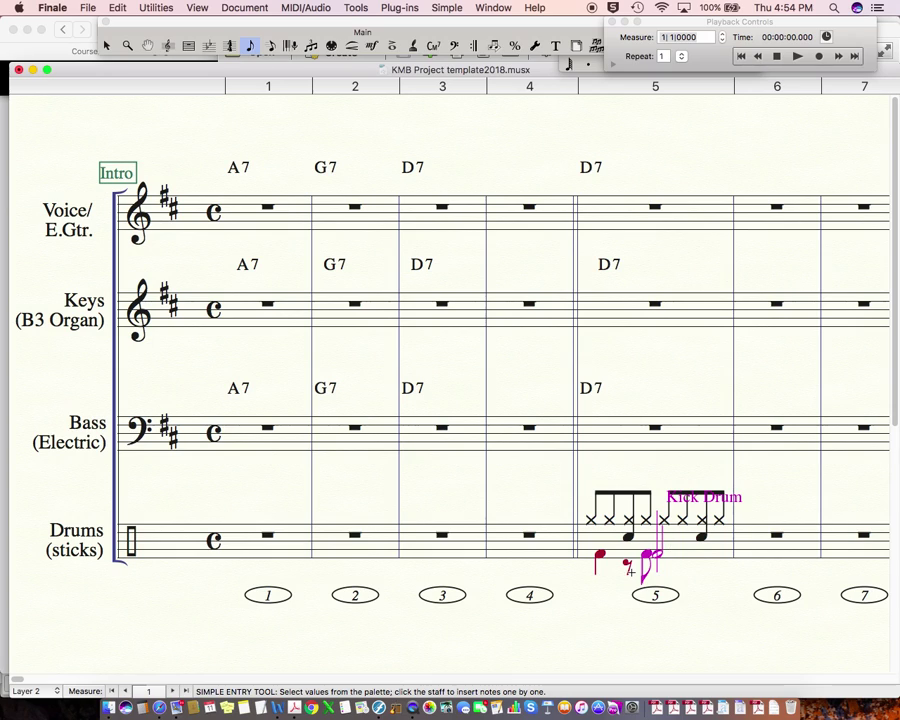
click(662, 556)
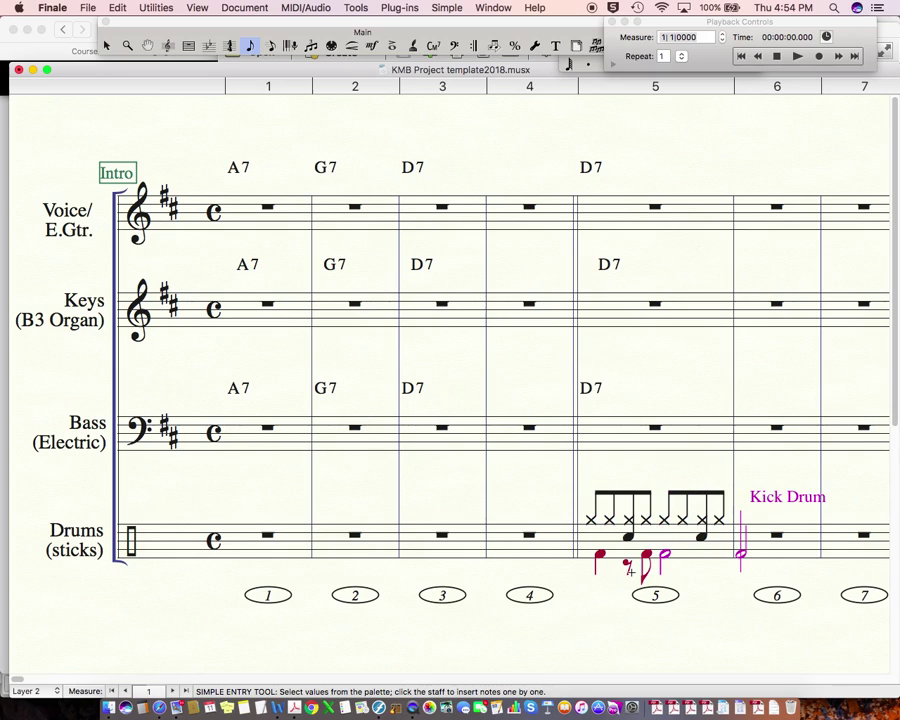
key(r)
click(108, 46)
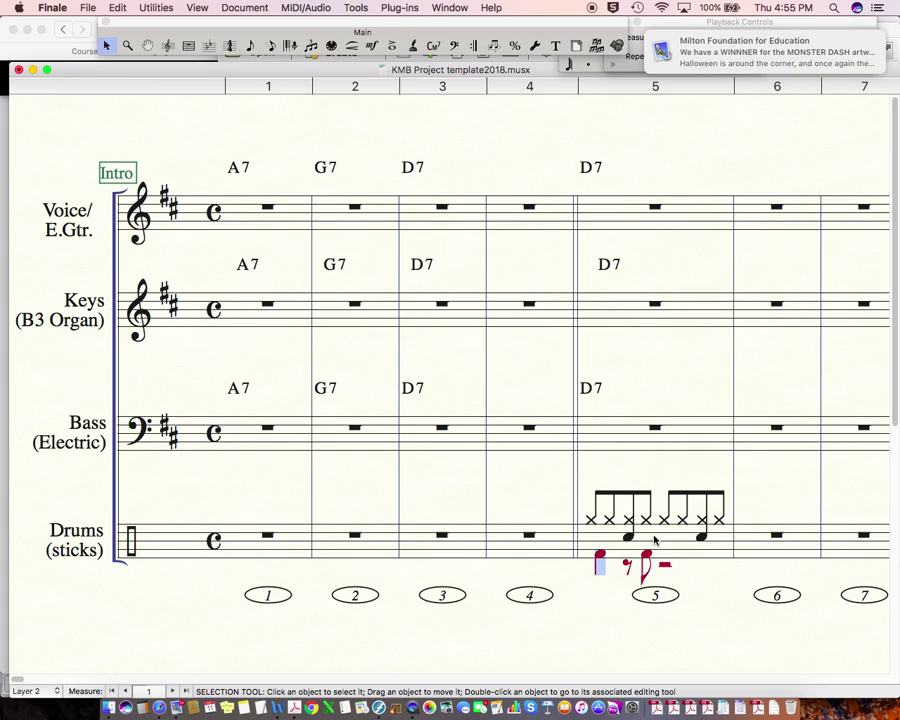
Copy drum measure 5's groove into measure 6.
click(630, 538)
drag(605, 543, 745, 546)
scroll(607, 516, right, 10)
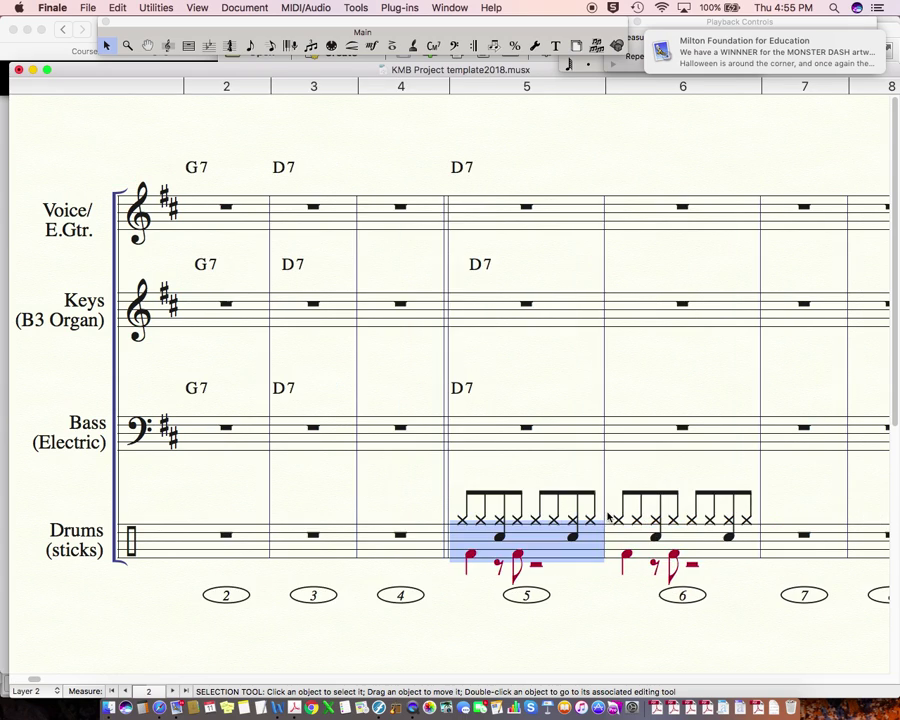
scroll(613, 517, right, 1)
scroll(613, 517, left, 2)
scroll(613, 517, left, 8)
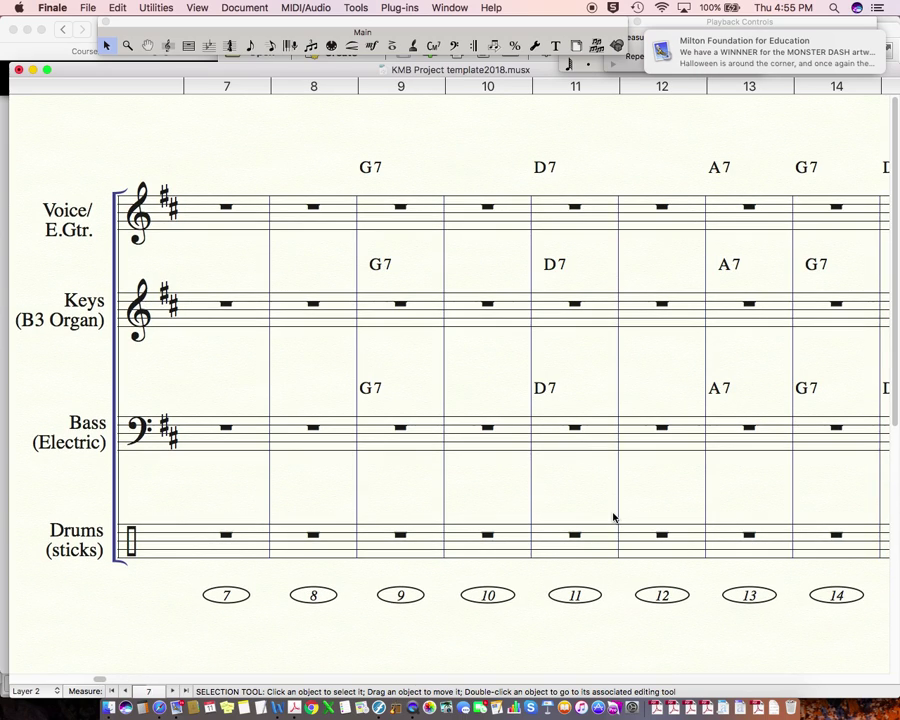
scroll(613, 517, right, 3)
scroll(610, 518, right, 1)
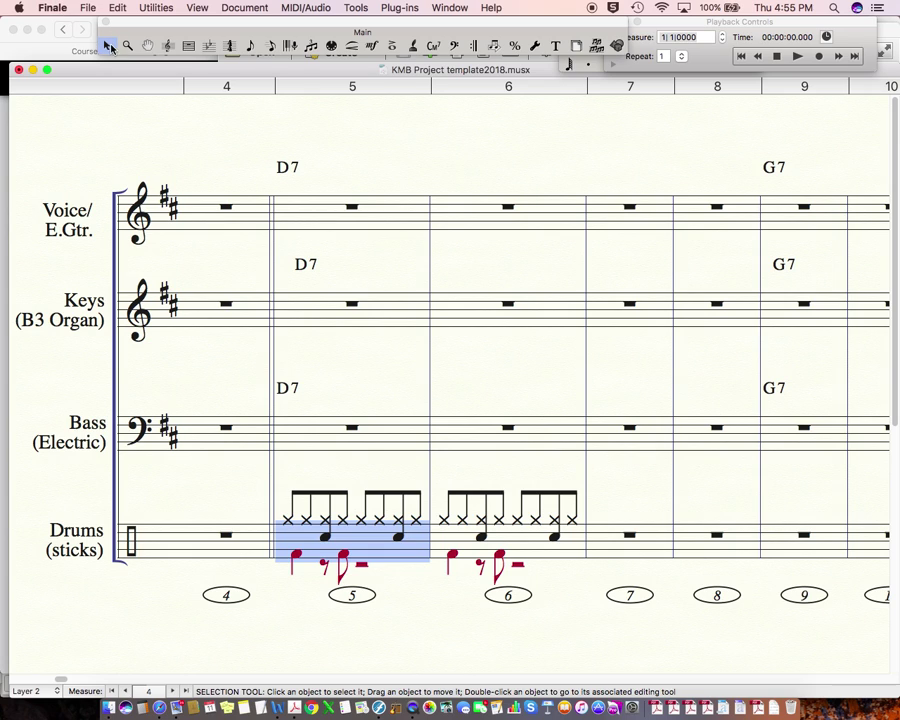
Copy the two-measure groove from drum measures 5–6 into measures 7–8.
shift+click(522, 544)
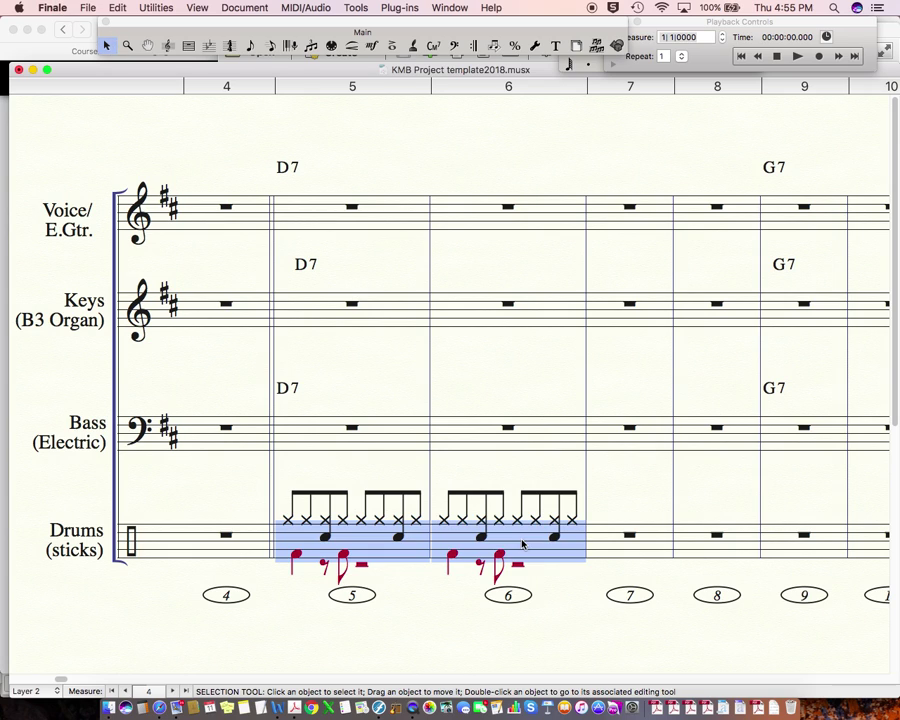
drag(366, 542, 591, 556)
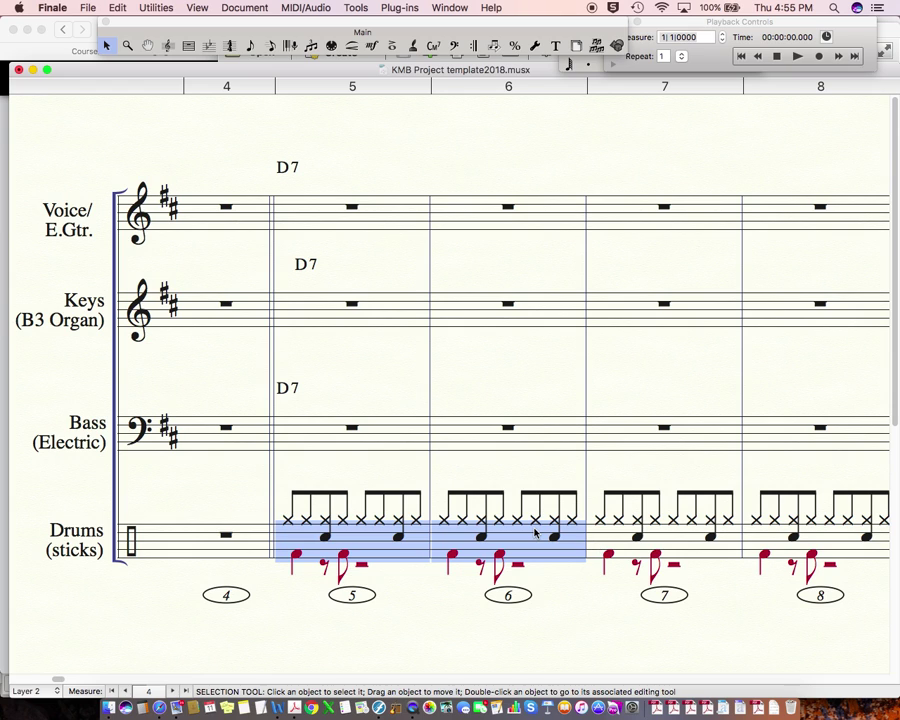
scroll(535, 533, right, 10)
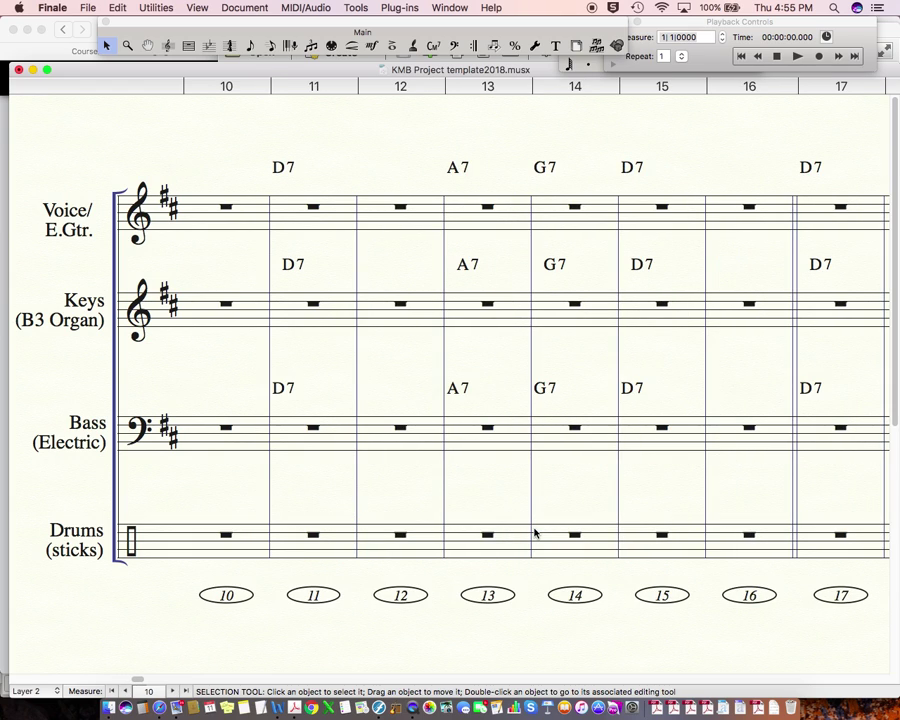
scroll(535, 533, left, 5)
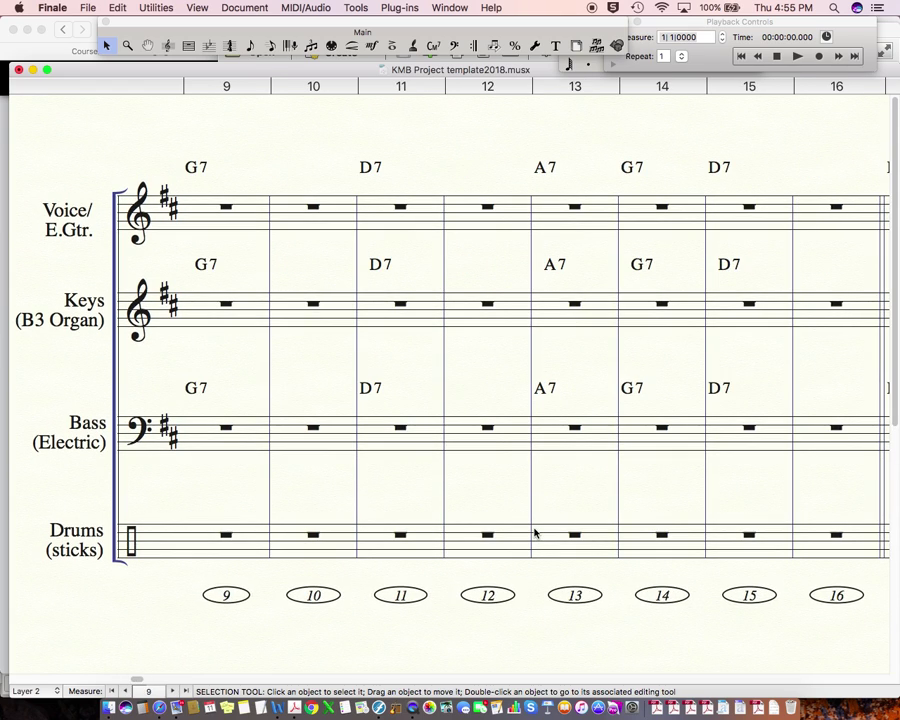
scroll(535, 533, right, 2)
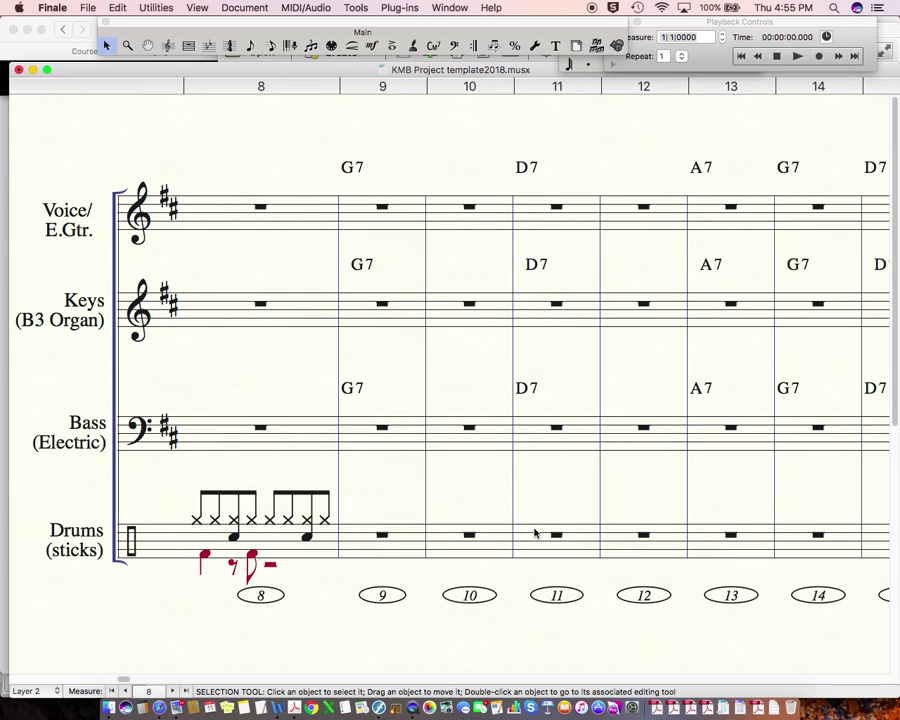
scroll(535, 533, left, 2)
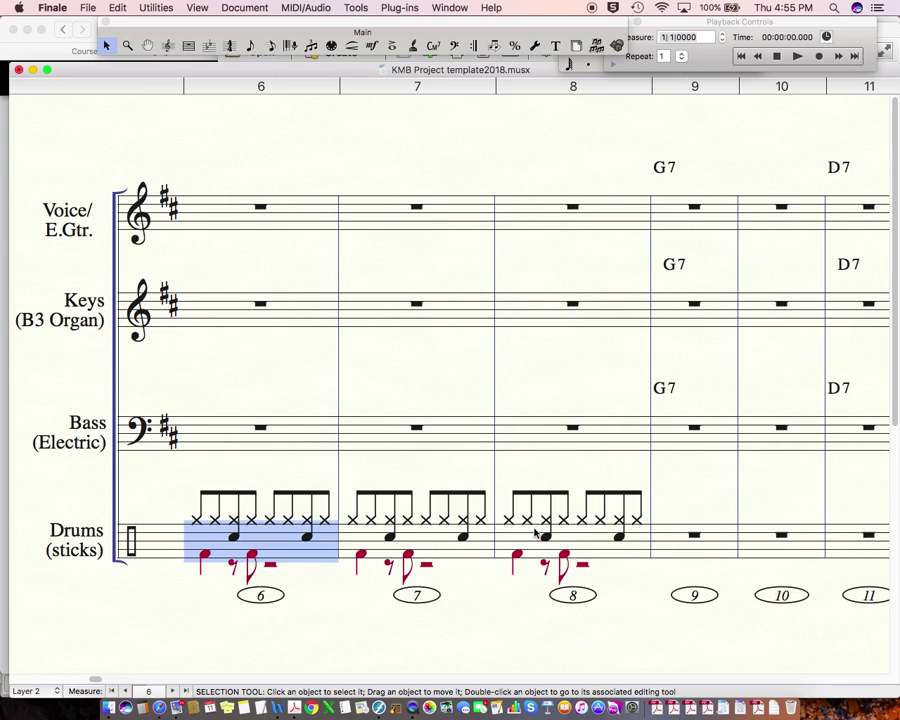
scroll(535, 533, right, 1)
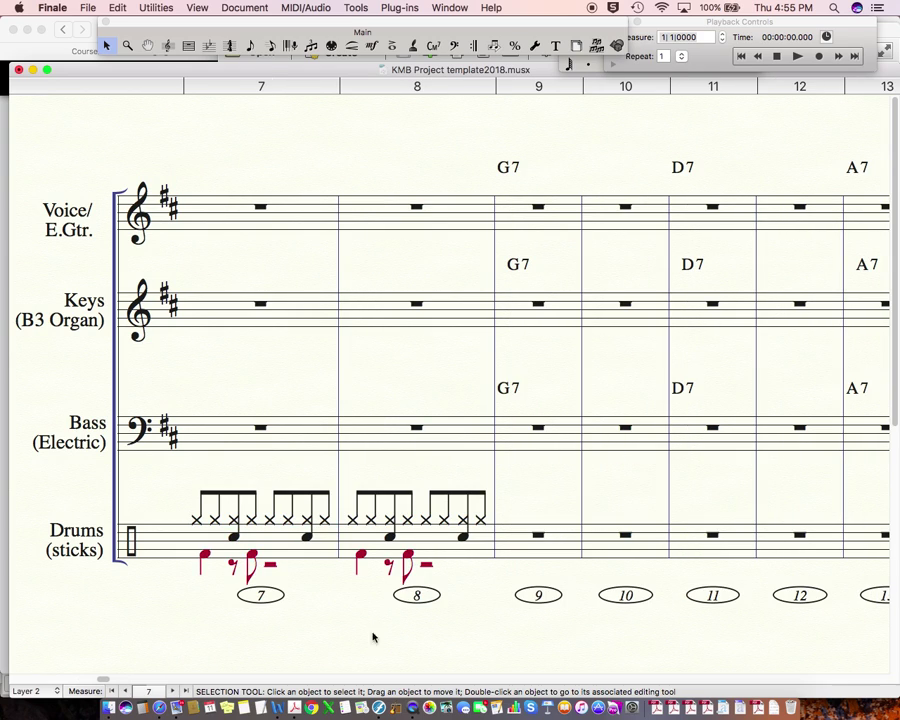
Copy drum measures 5–8 into measures 9–12 and check the copied measures.
click(125, 691)
click(125, 691)
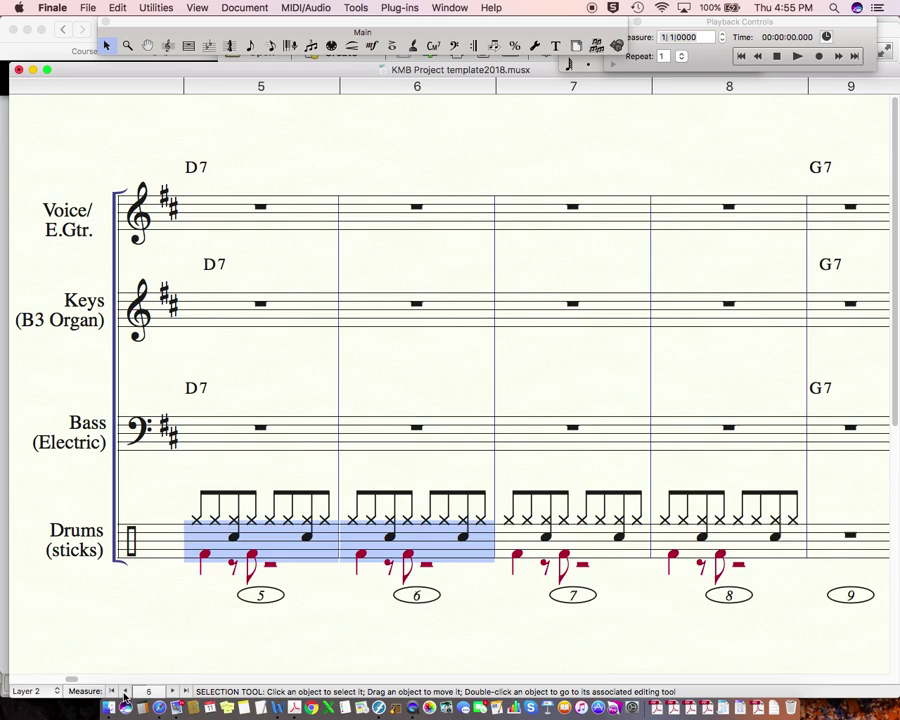
shift+click(687, 545)
drag(304, 534, 814, 548)
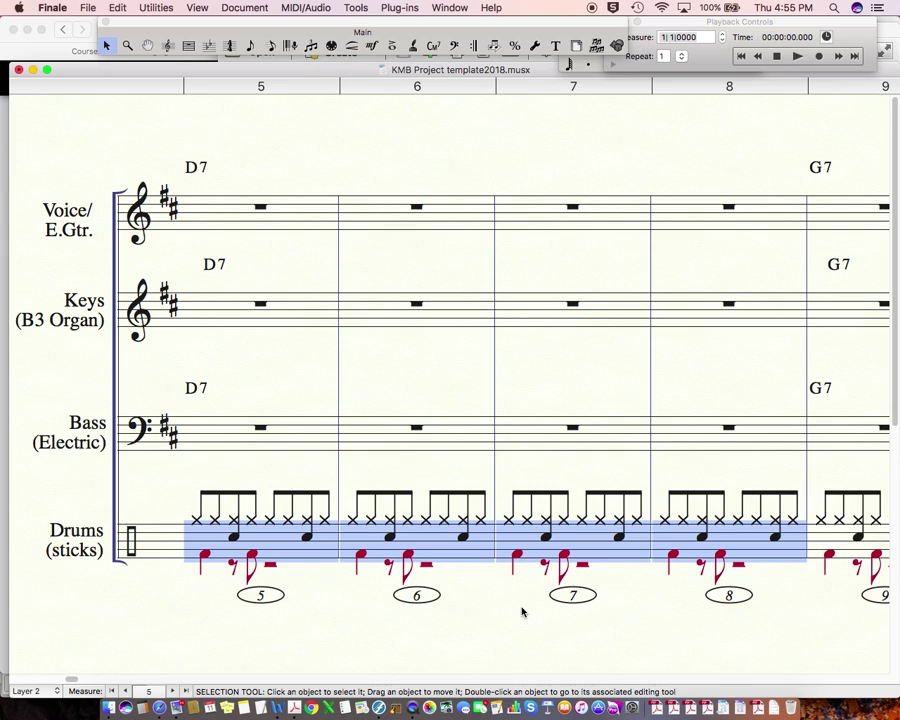
click(173, 692)
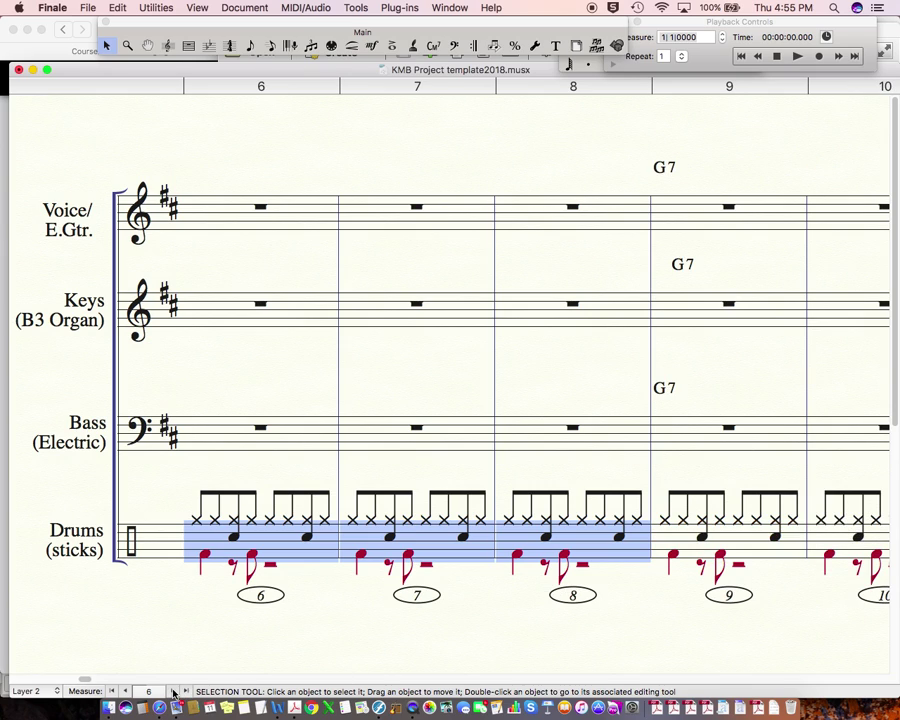
click(173, 692)
click(173, 692)
click(173, 692)
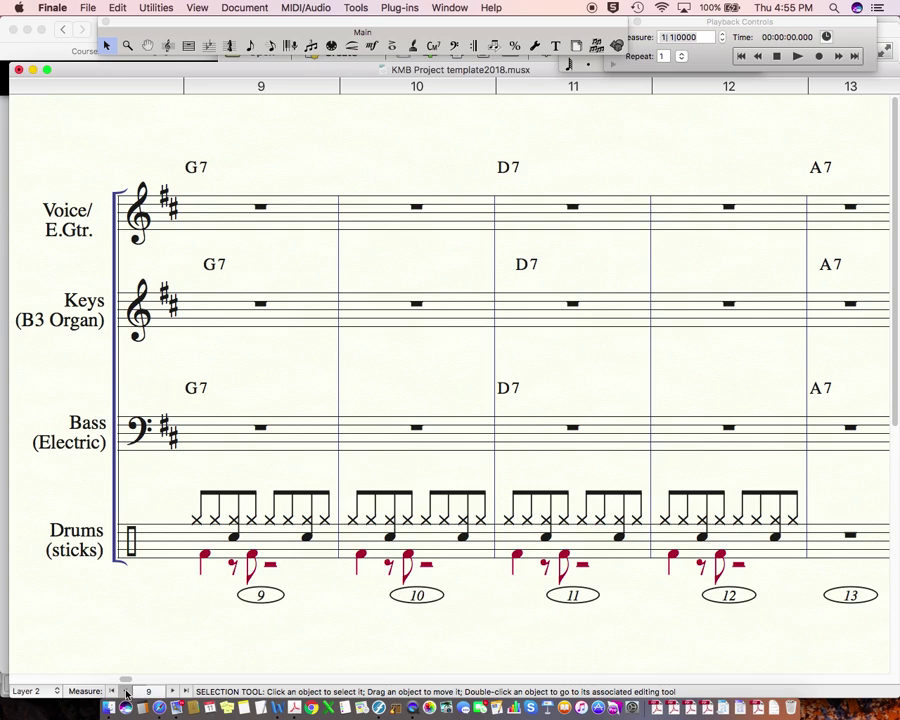
click(126, 692)
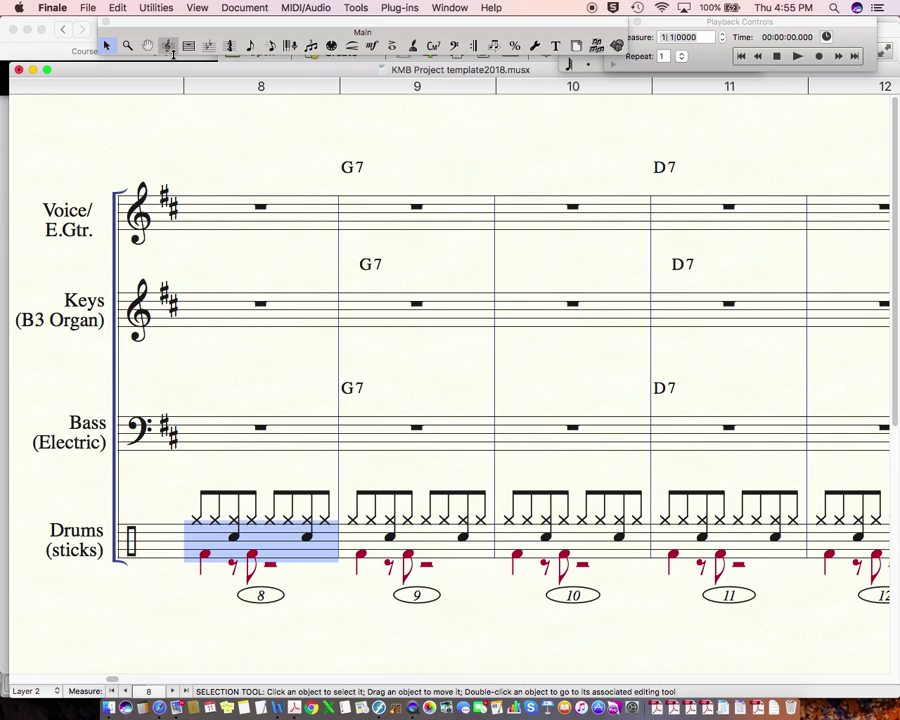
Apply slash notation to drum measures 8–9.
click(167, 47)
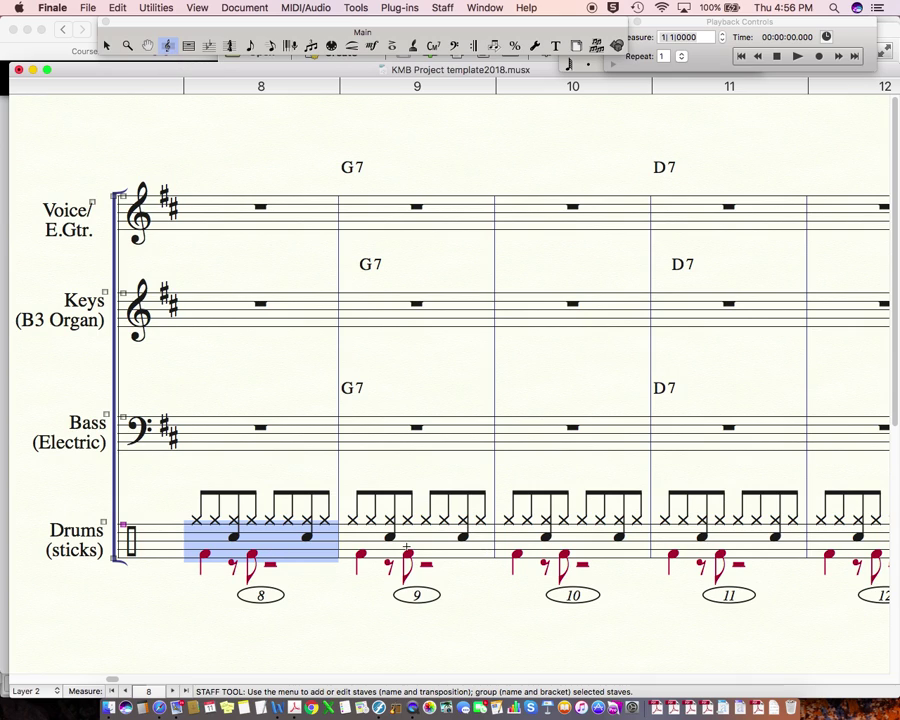
shift+click(404, 541)
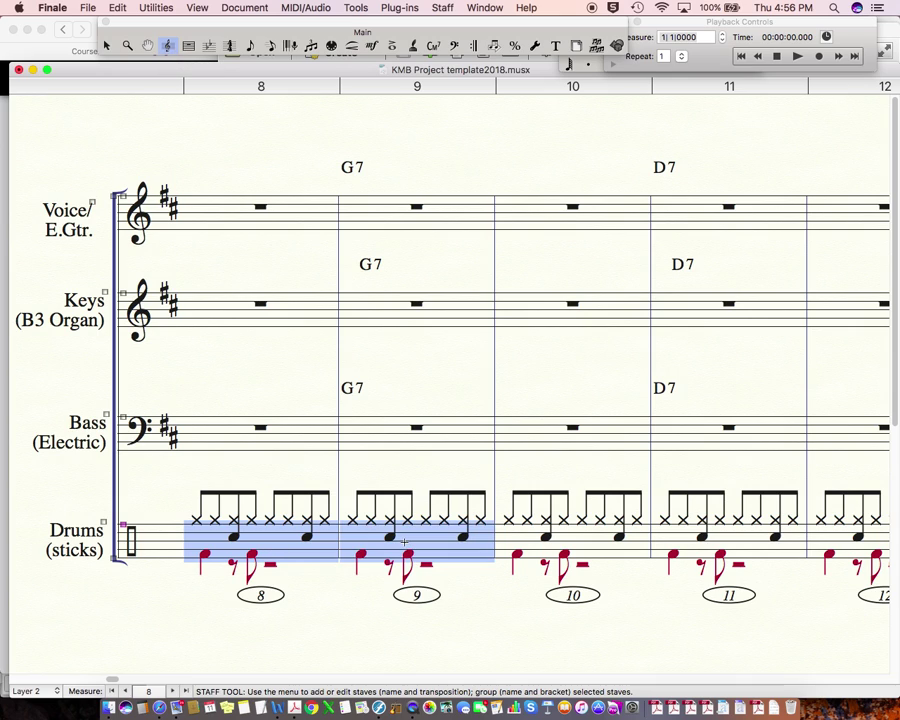
key(s)
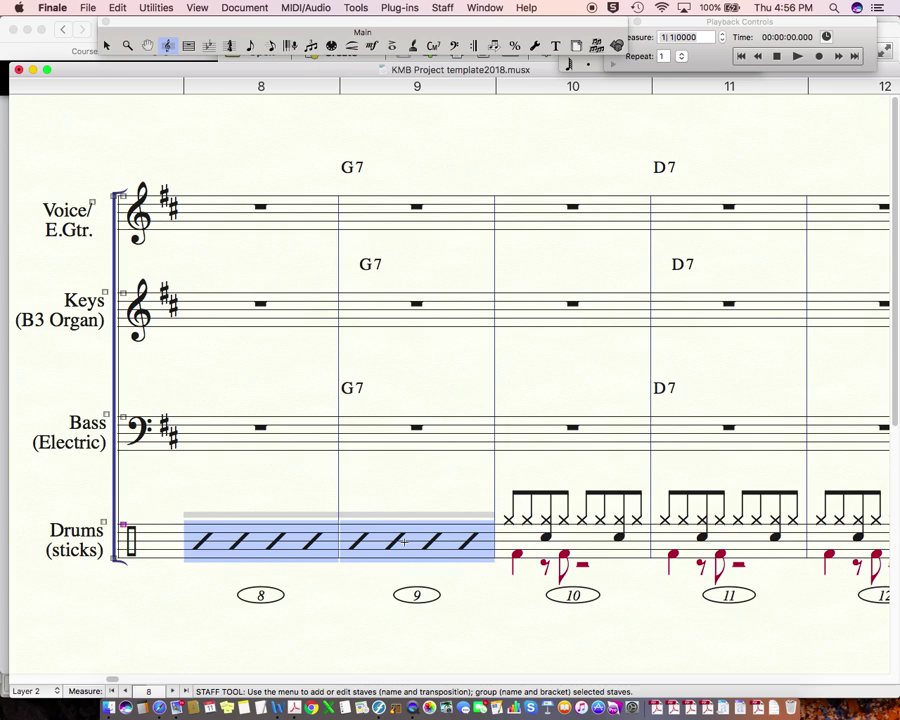
Apply slash notation to drum measures 10–11 as well, then select measure 12.
click(537, 545)
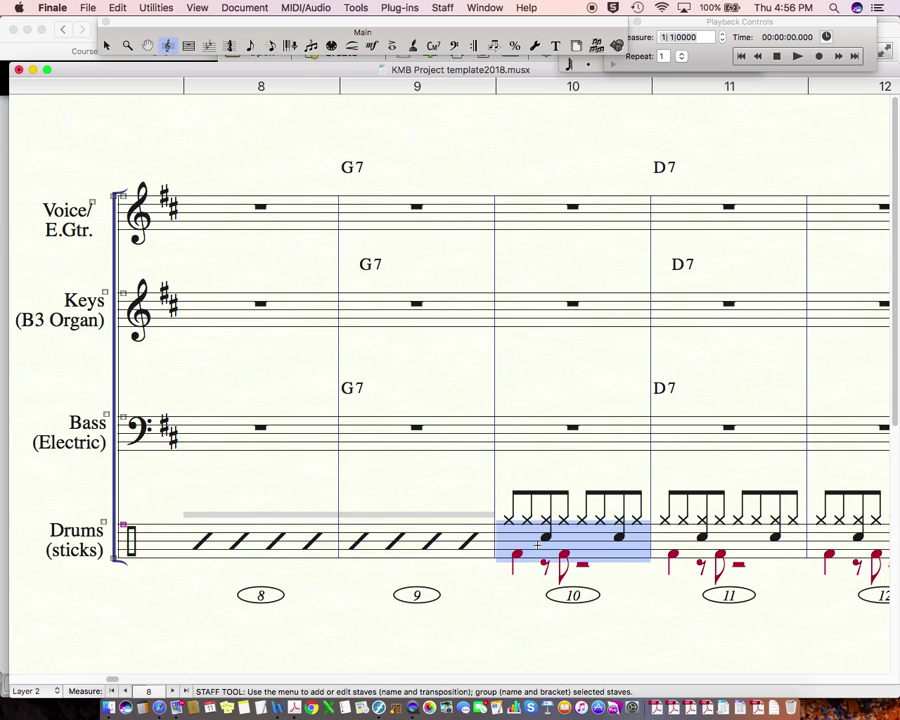
shift+click(703, 535)
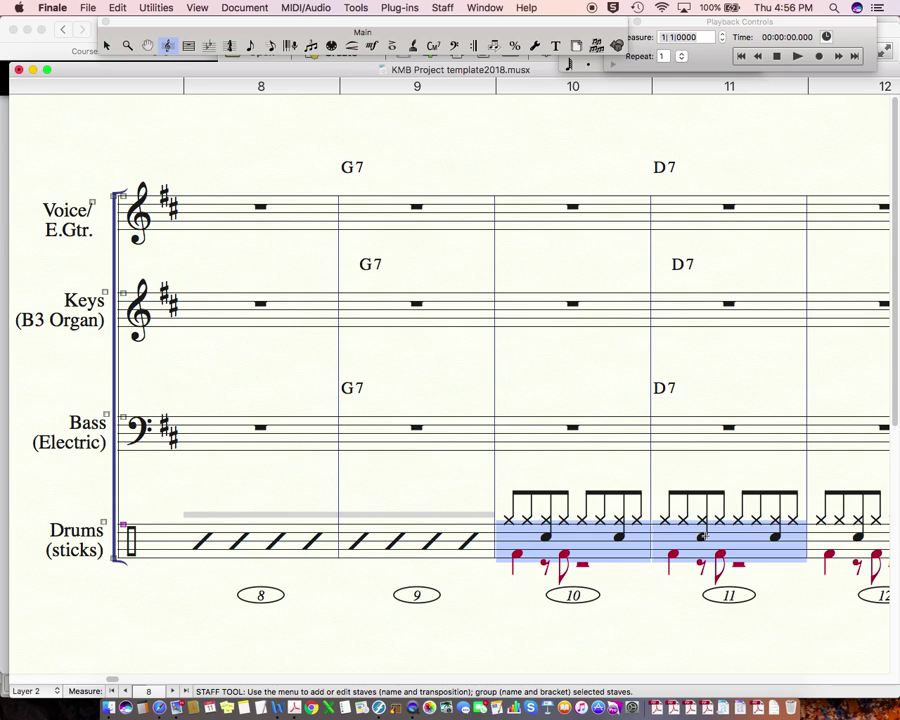
click(403, 347)
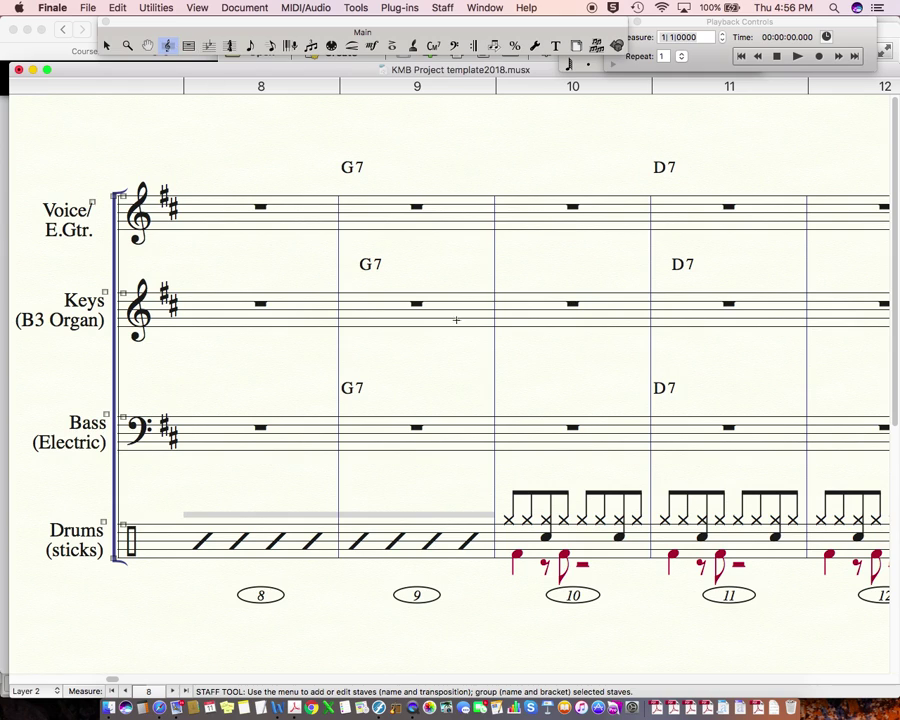
click(607, 540)
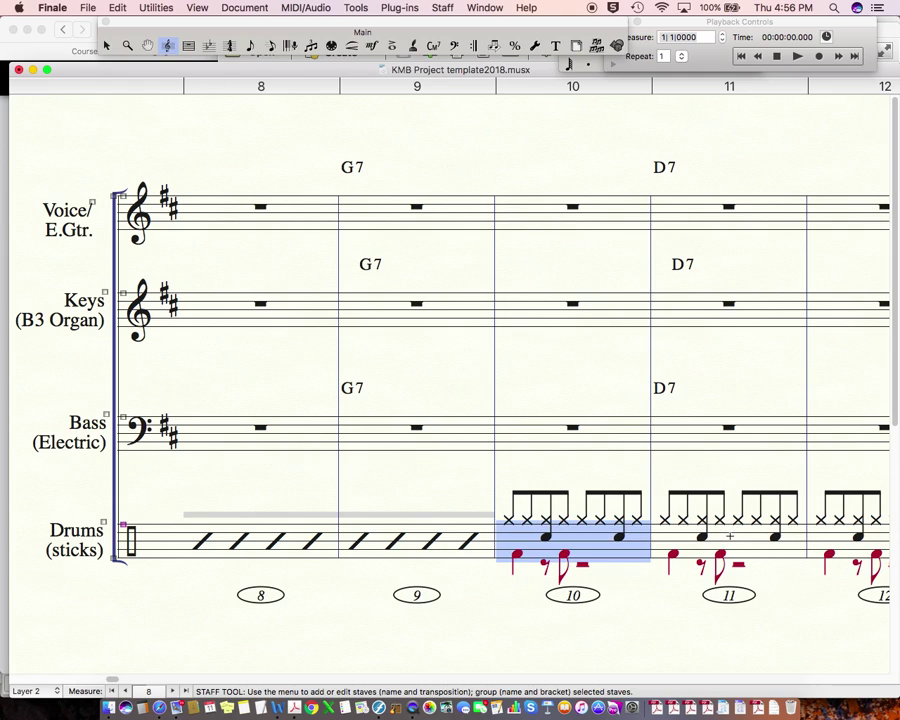
shift+click(730, 536)
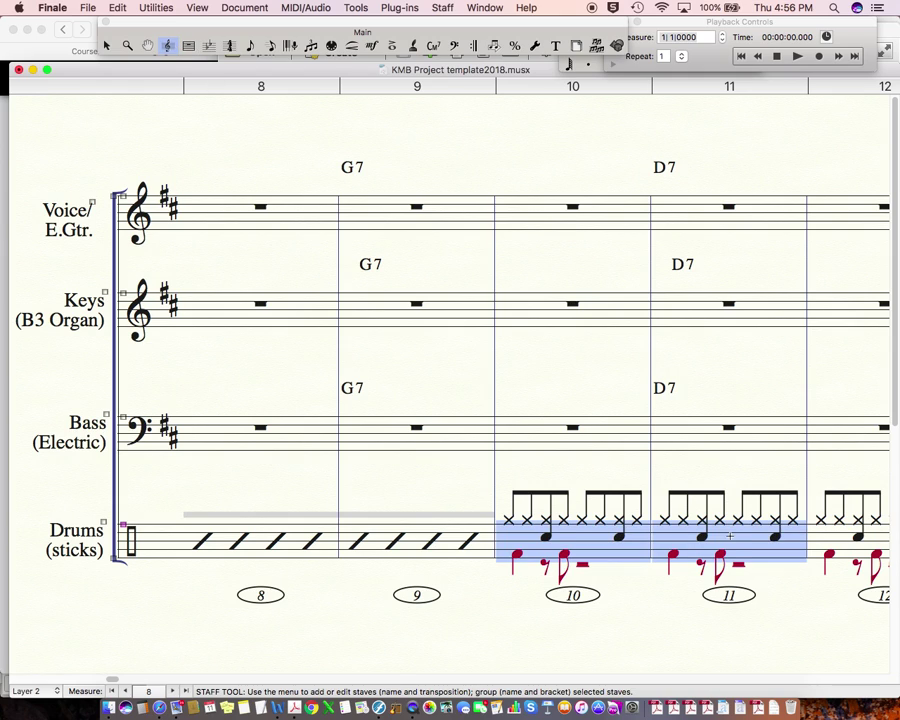
key(BackSpace)
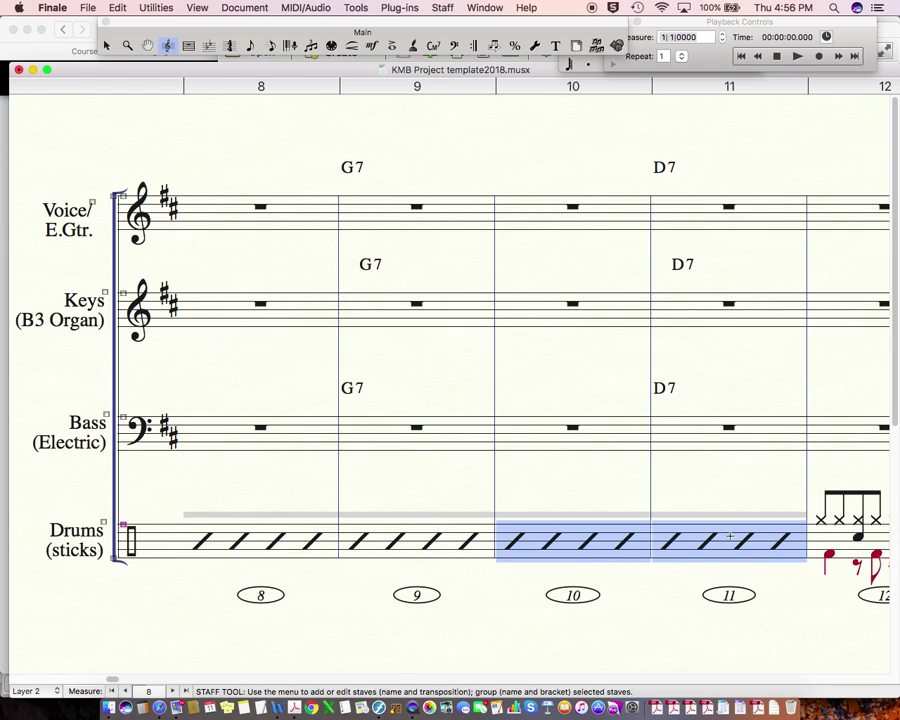
click(173, 691)
click(173, 691)
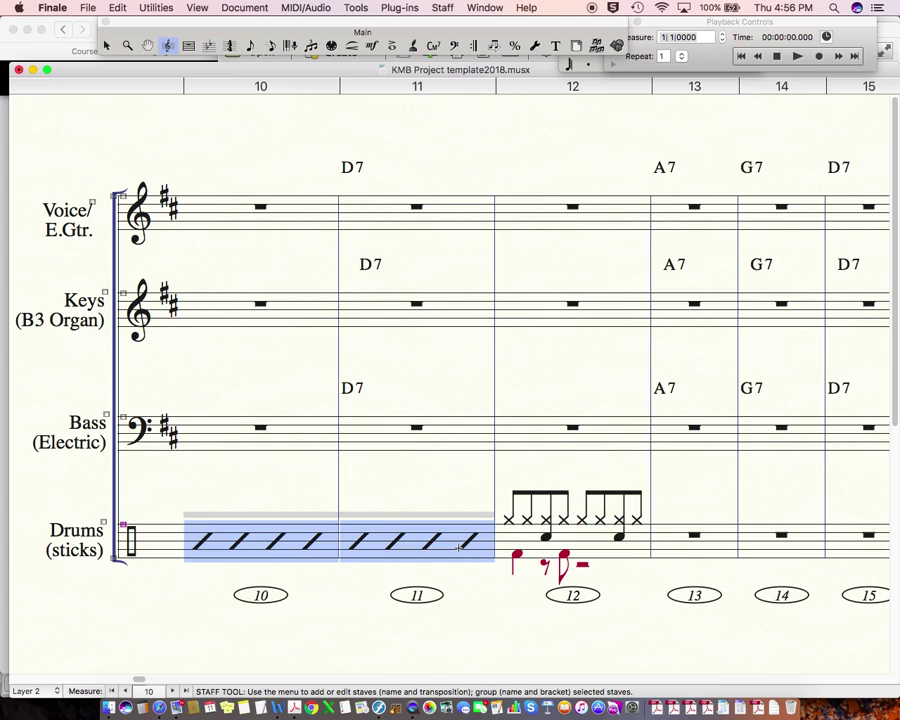
click(548, 537)
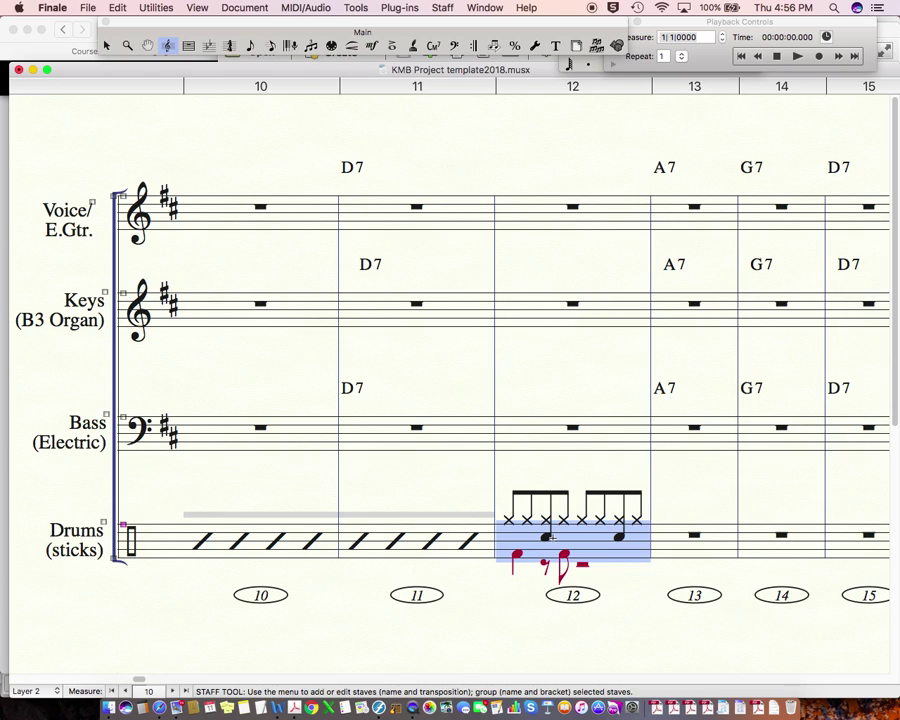
Apply the Kicks Over Time (P) staff style to drum measure 12 for score and parts.
click(442, 8)
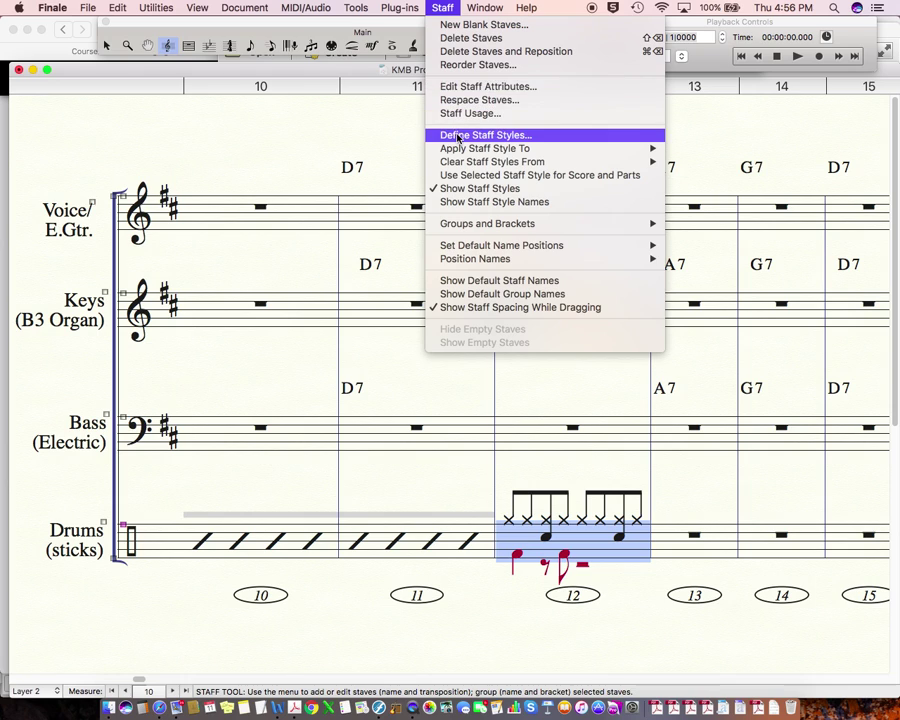
mouse_move(636, 147)
click(680, 147)
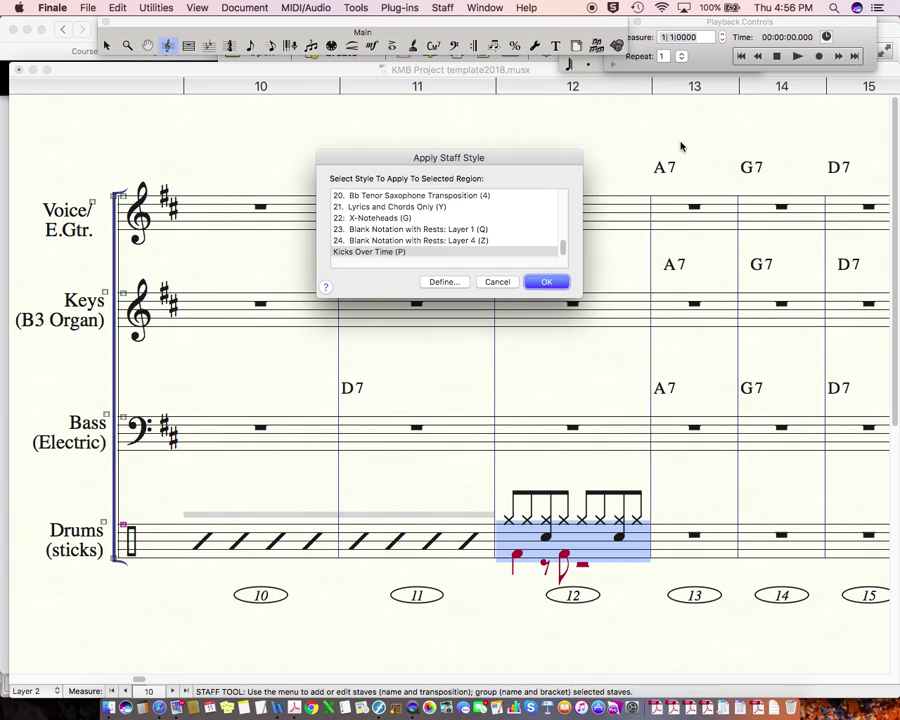
click(364, 251)
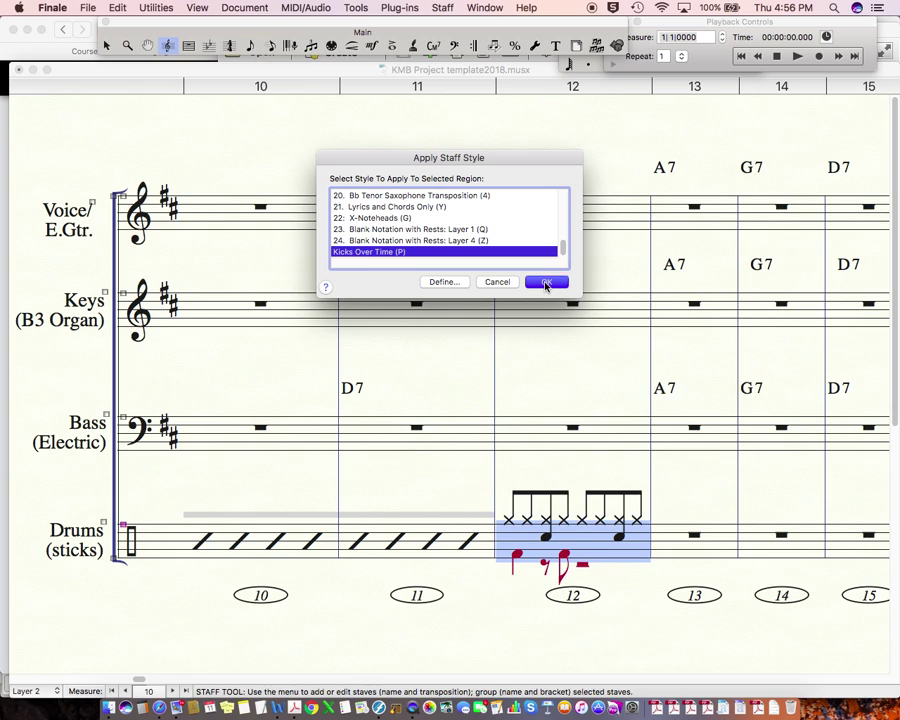
click(546, 284)
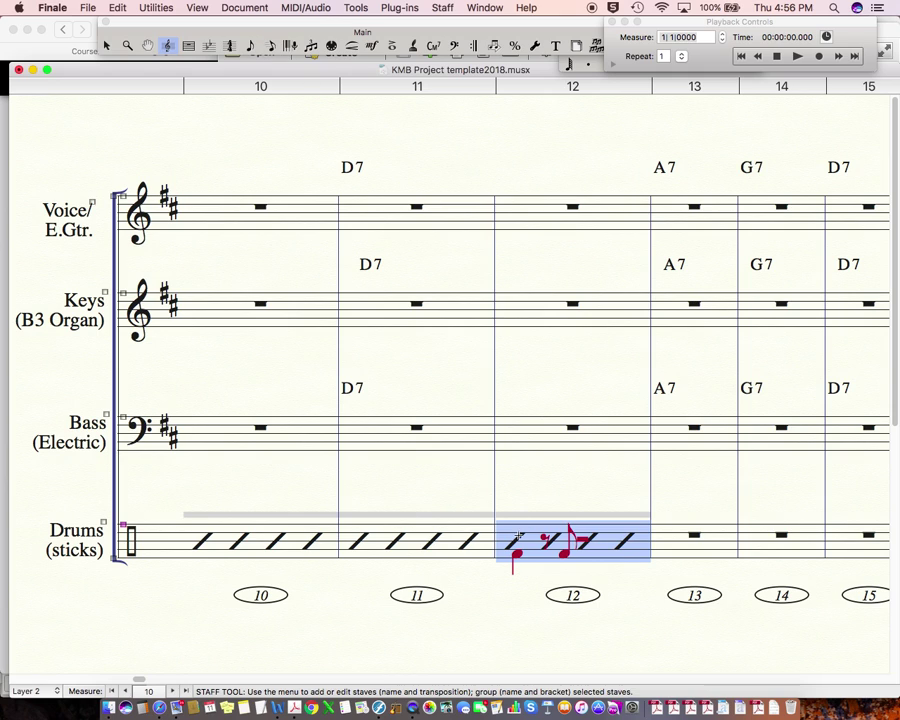
Step through drum measure 12's kick notes in Speedy Entry, then close the editing frame.
click(270, 48)
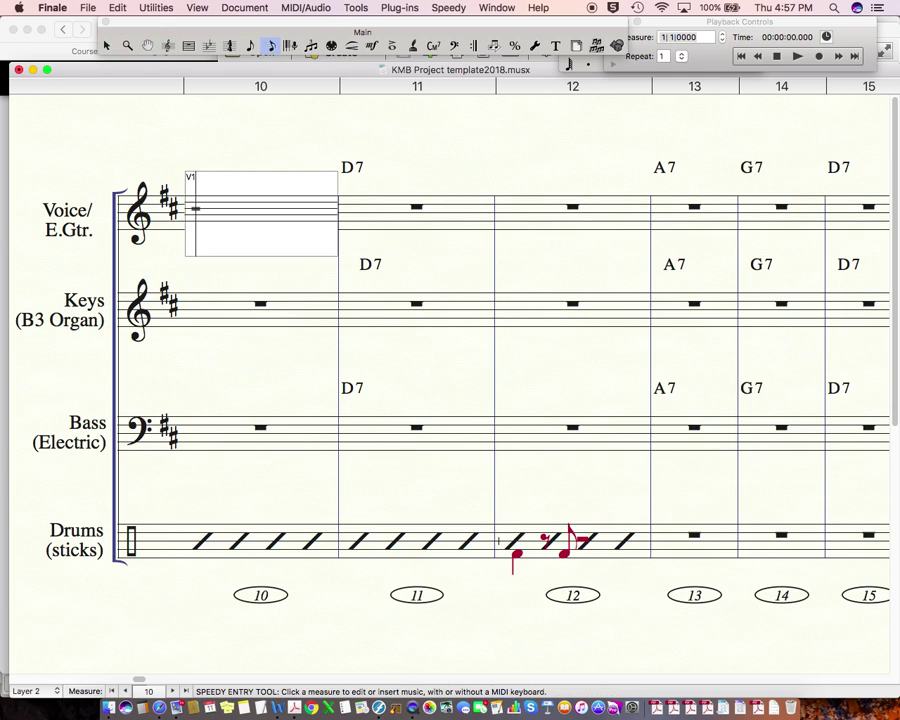
click(512, 540)
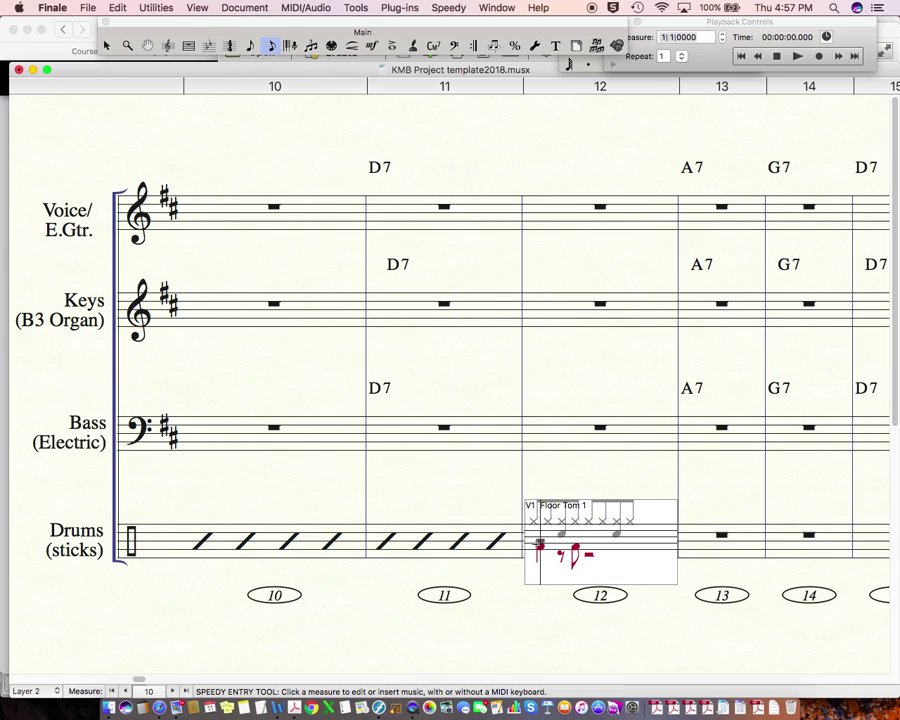
key(Right)
key(Right)
key(Right)
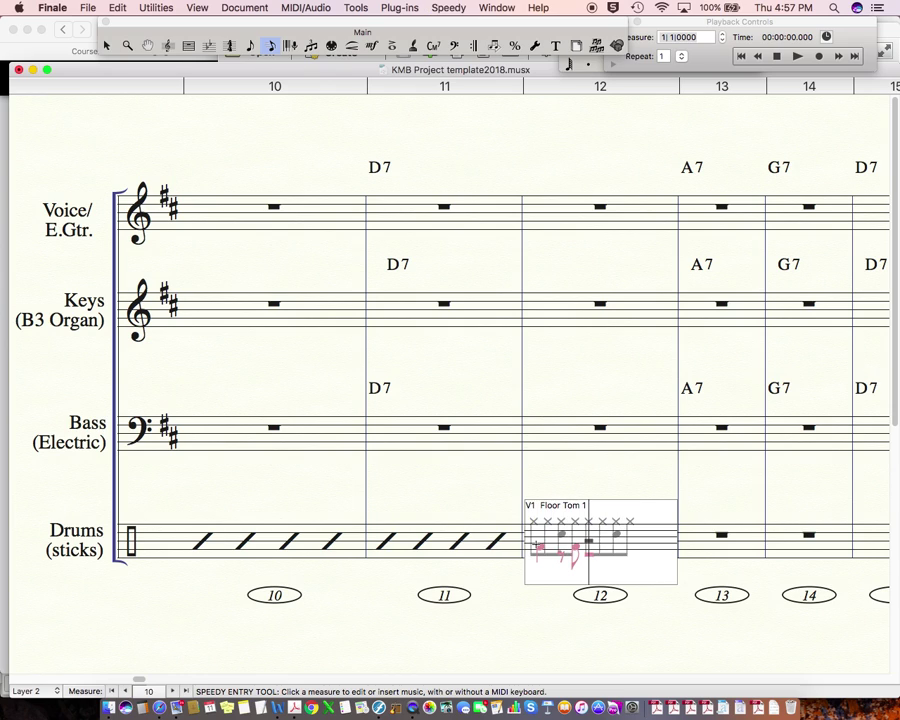
click(547, 470)
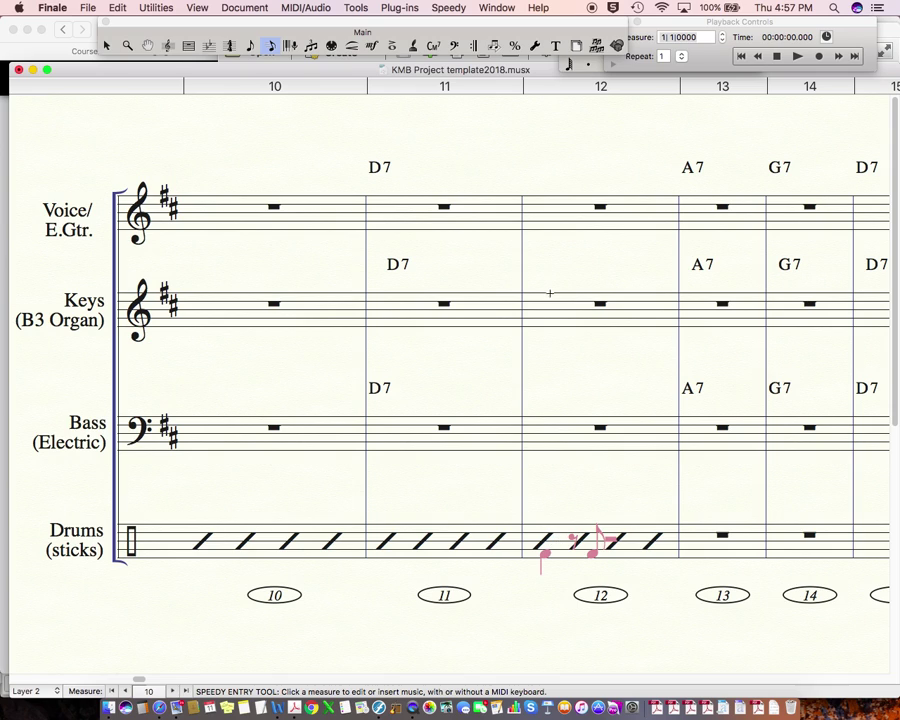
Switch Simple Entry to layer 3 and undo the stray half note in the Voice staff.
click(27, 691)
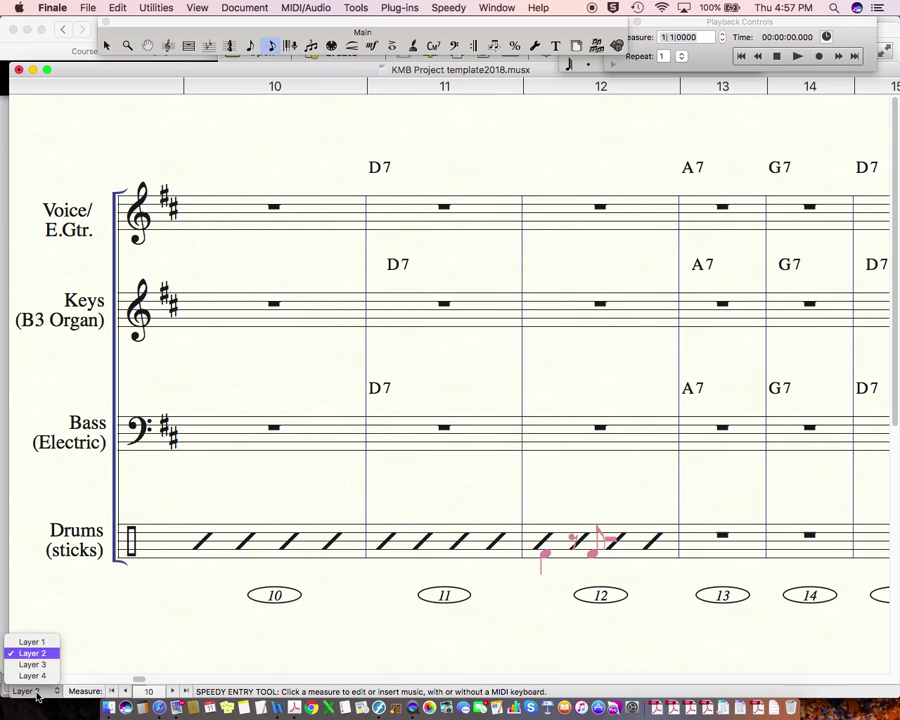
click(27, 661)
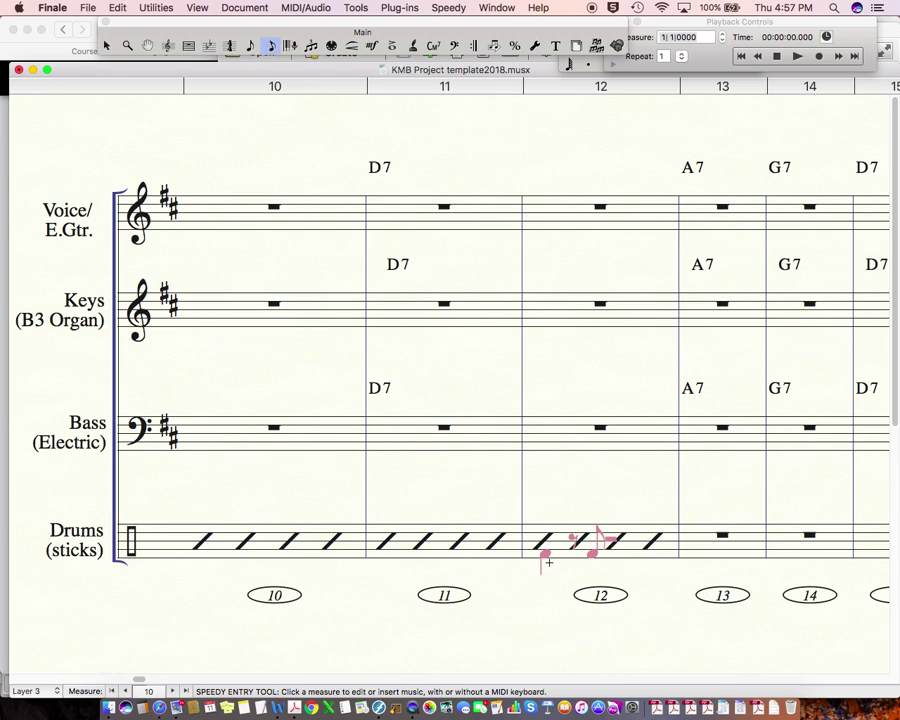
click(252, 46)
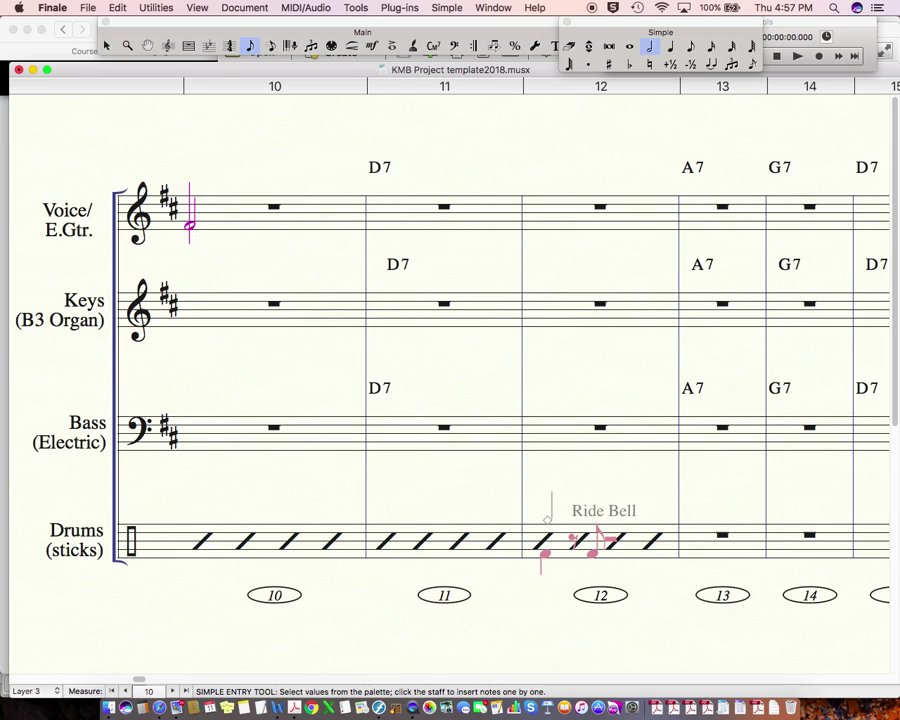
click(190, 224)
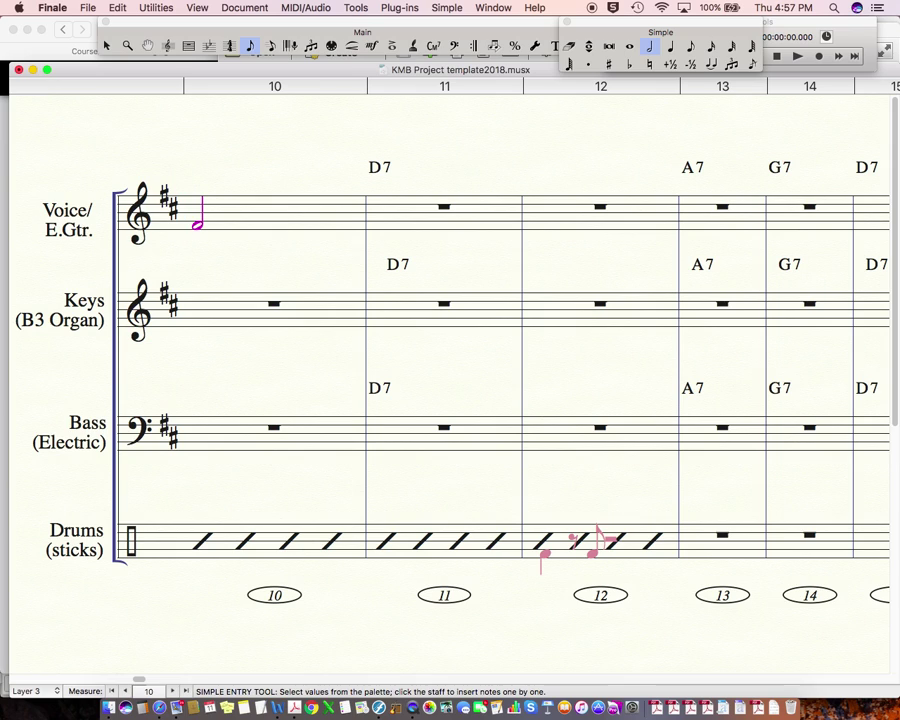
key(ctrl+z)
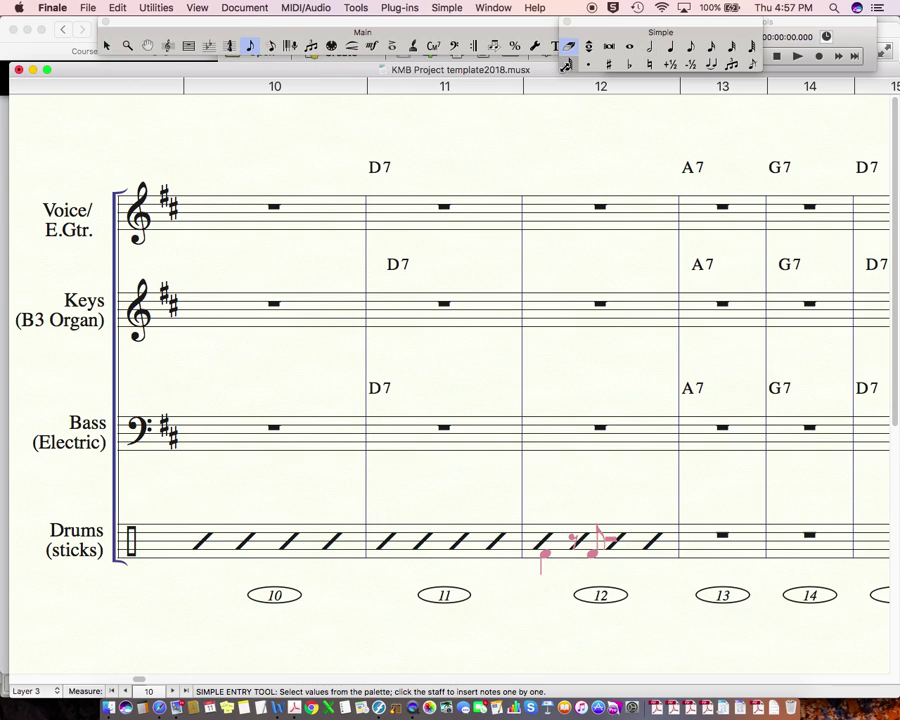
Place a Bass Drum half note at the start of drum measure 12, replacing the mistaken Ride Bell.
click(650, 46)
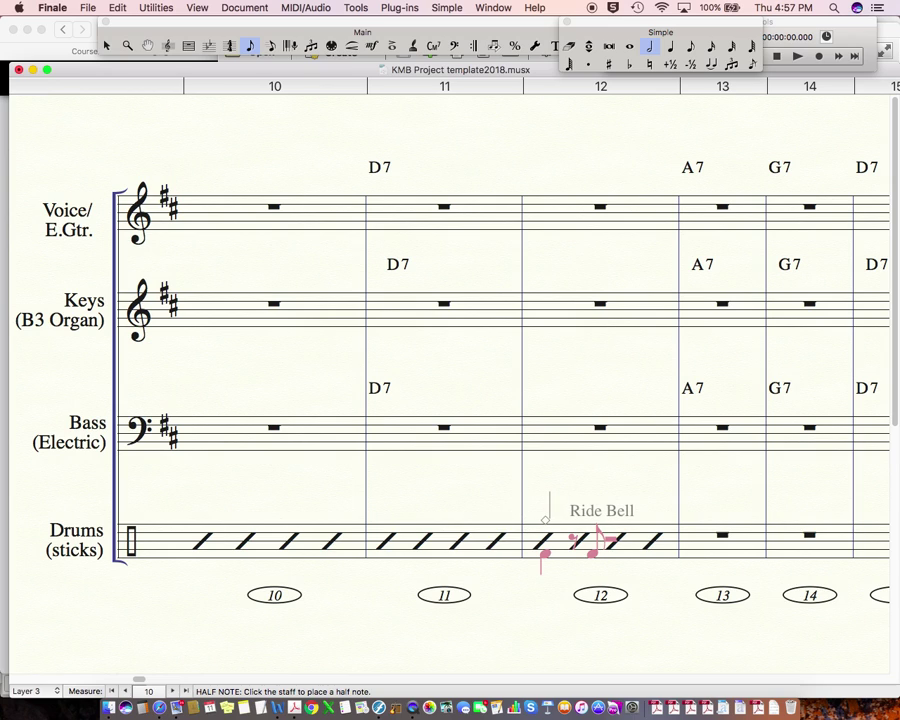
click(545, 518)
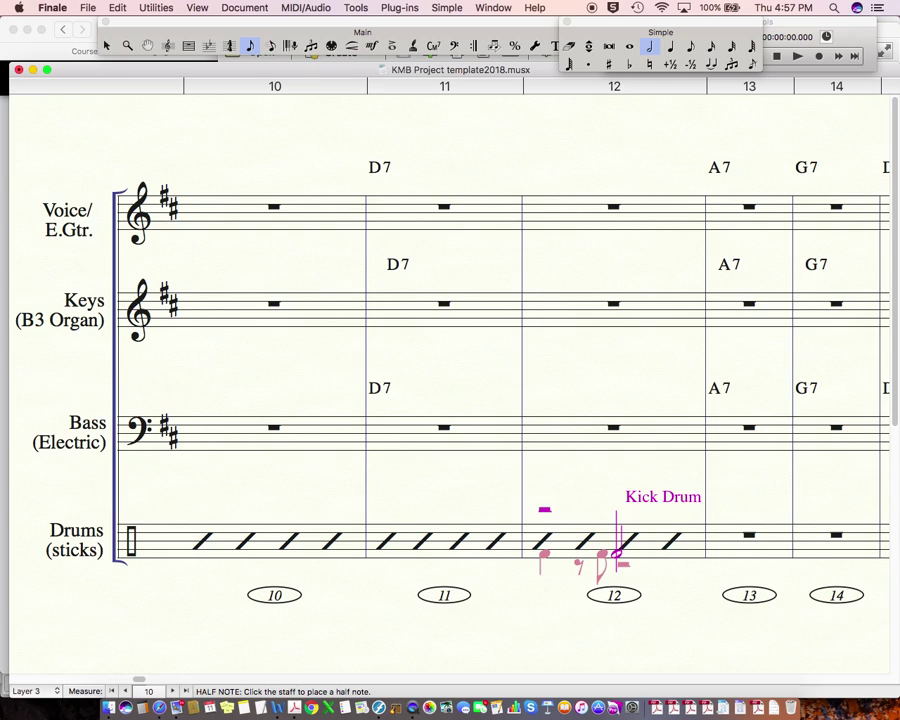
key(5)
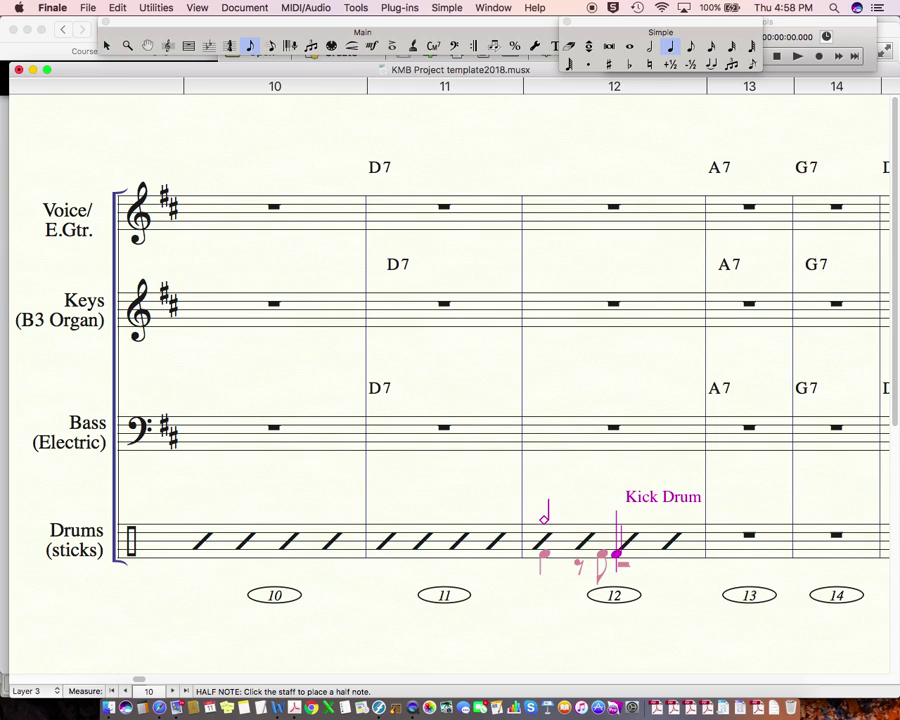
click(540, 518)
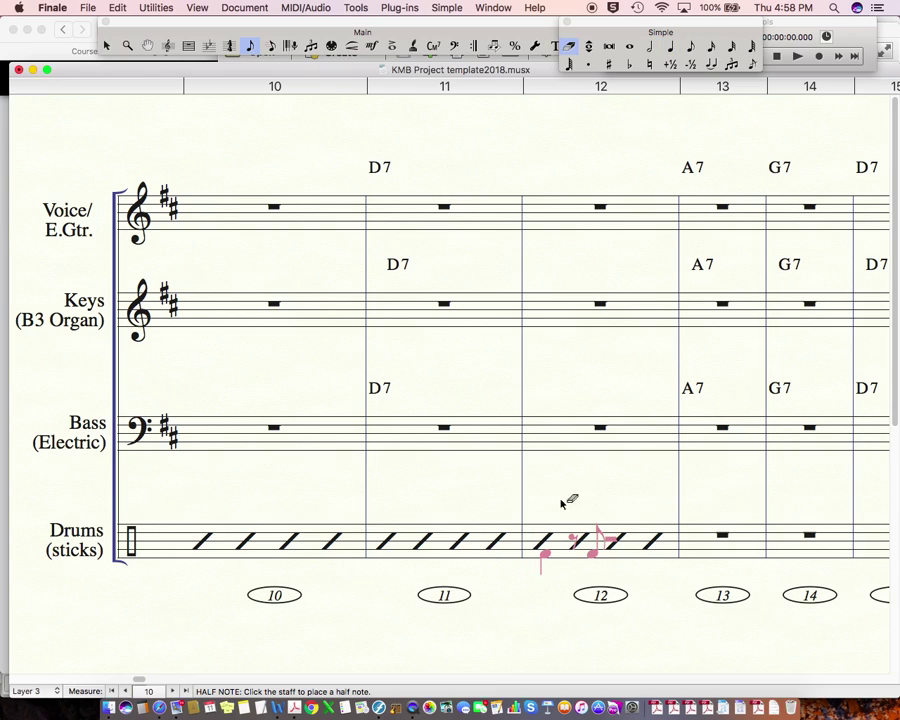
click(646, 48)
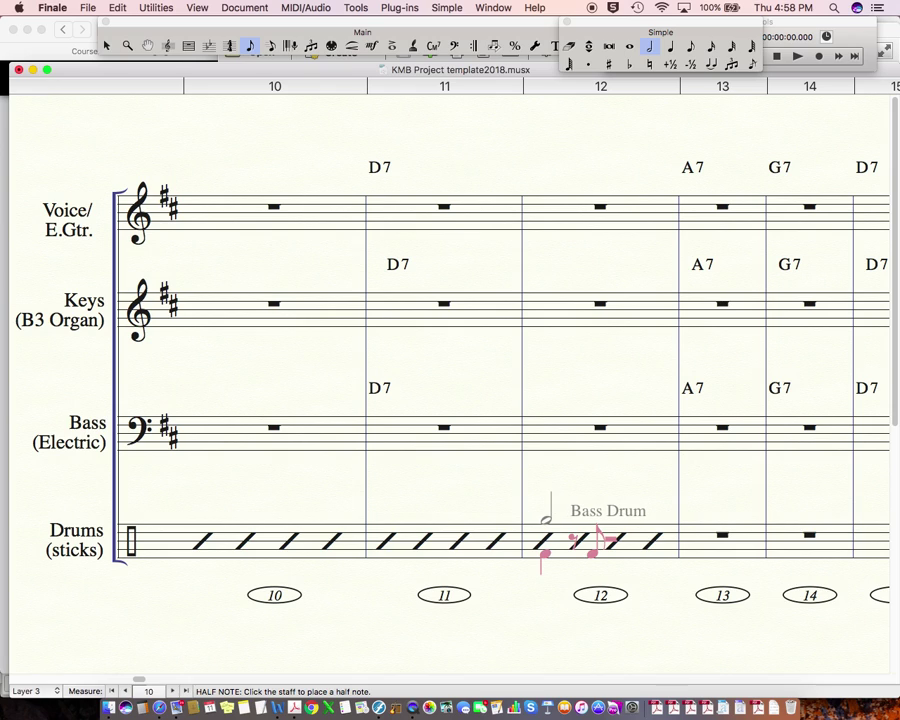
click(546, 519)
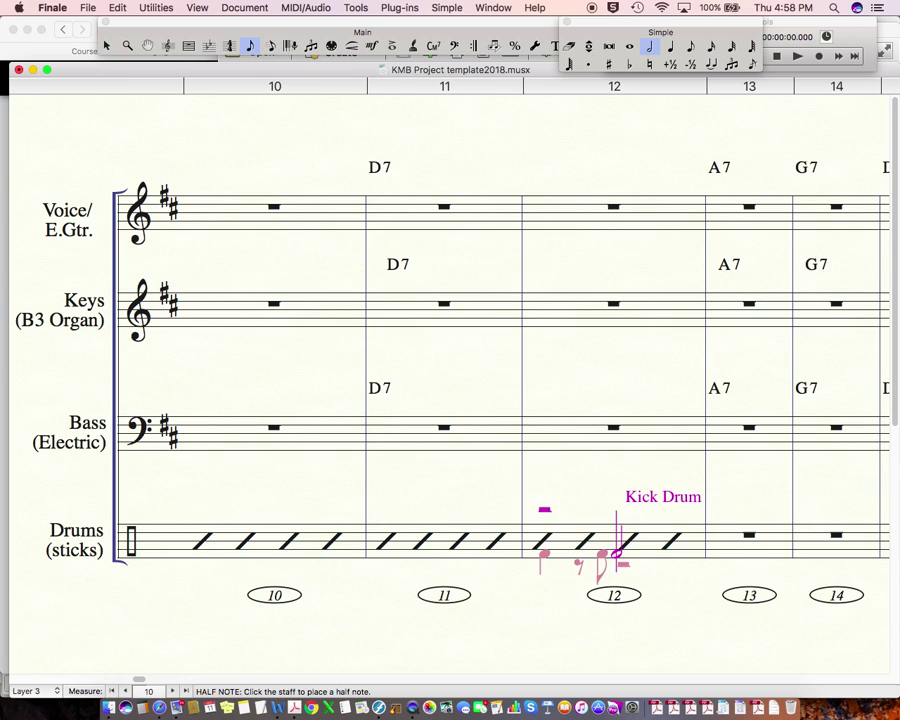
In layer 3 of measure 12, enter a quarter rest on beat 3 and a quarter-note kick on beat 4.
key(5)
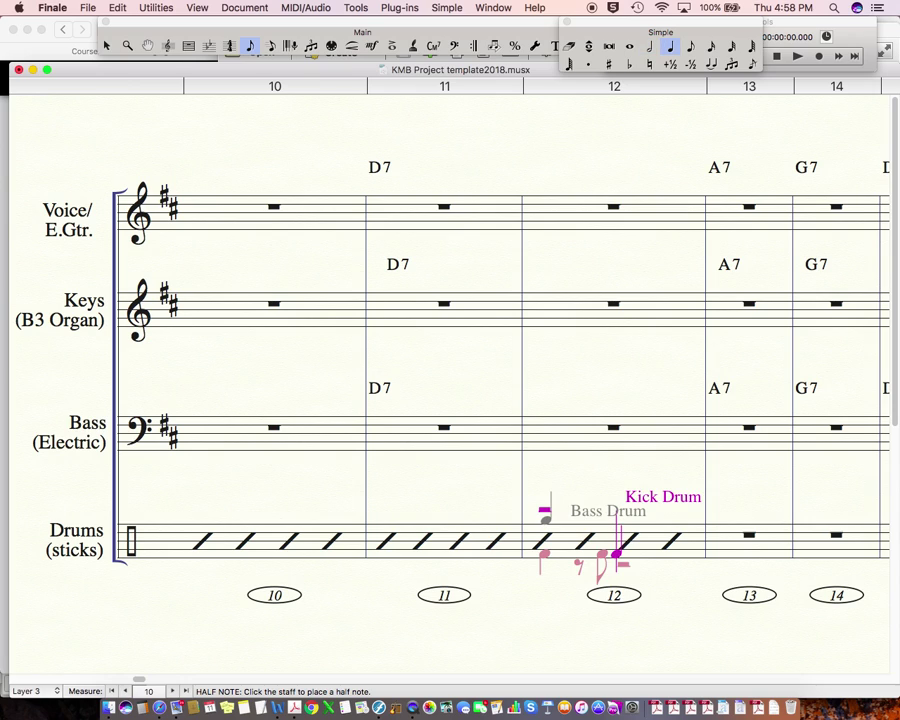
click(615, 553)
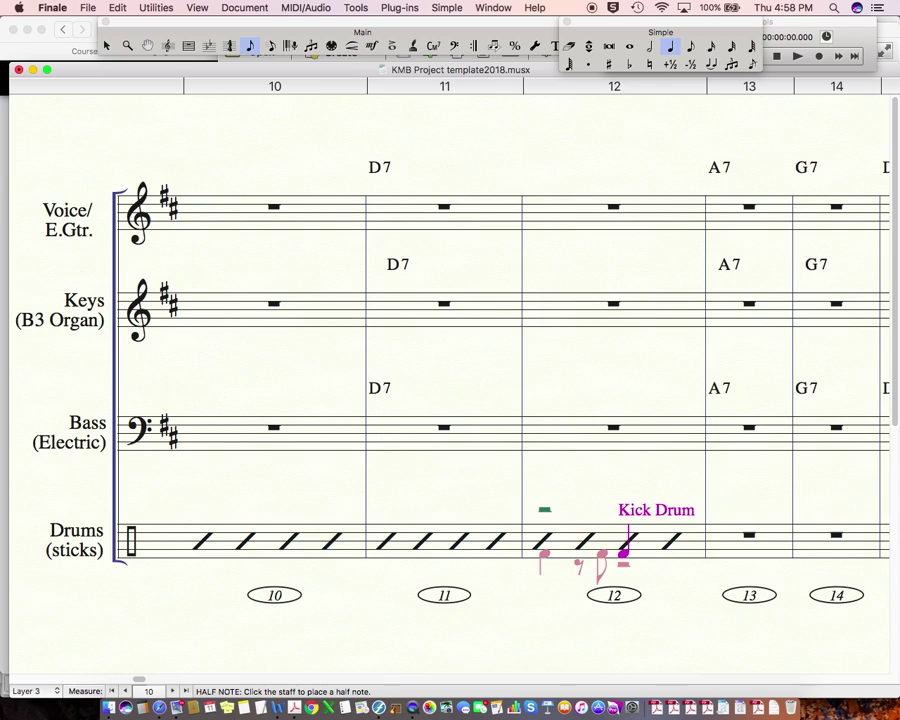
key(BackSpace)
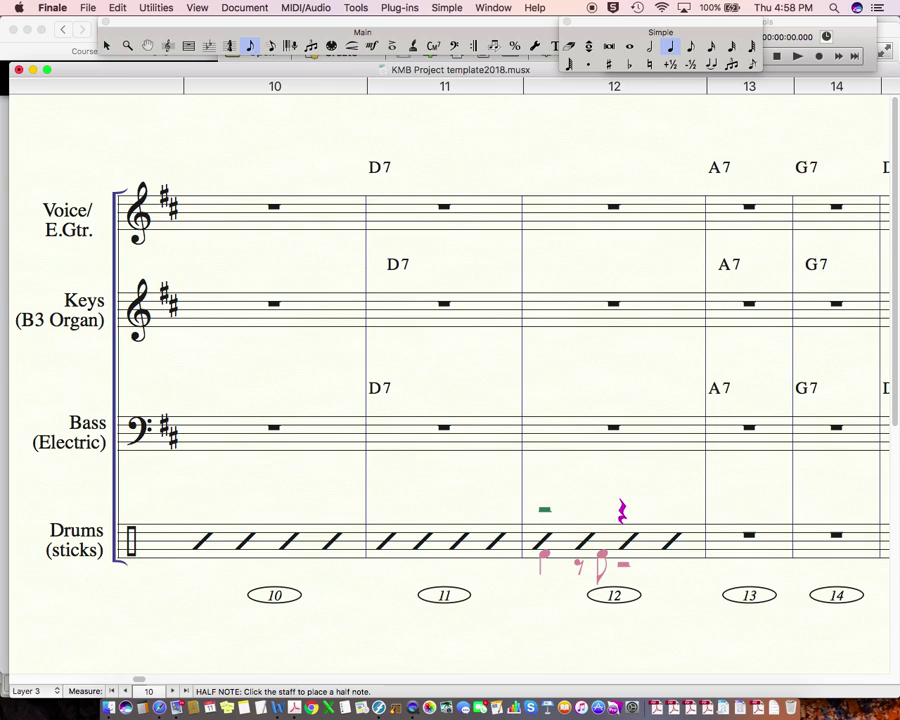
key(shift+Down)
key(shift+Down)
key(shift+Up)
key(shift+Up)
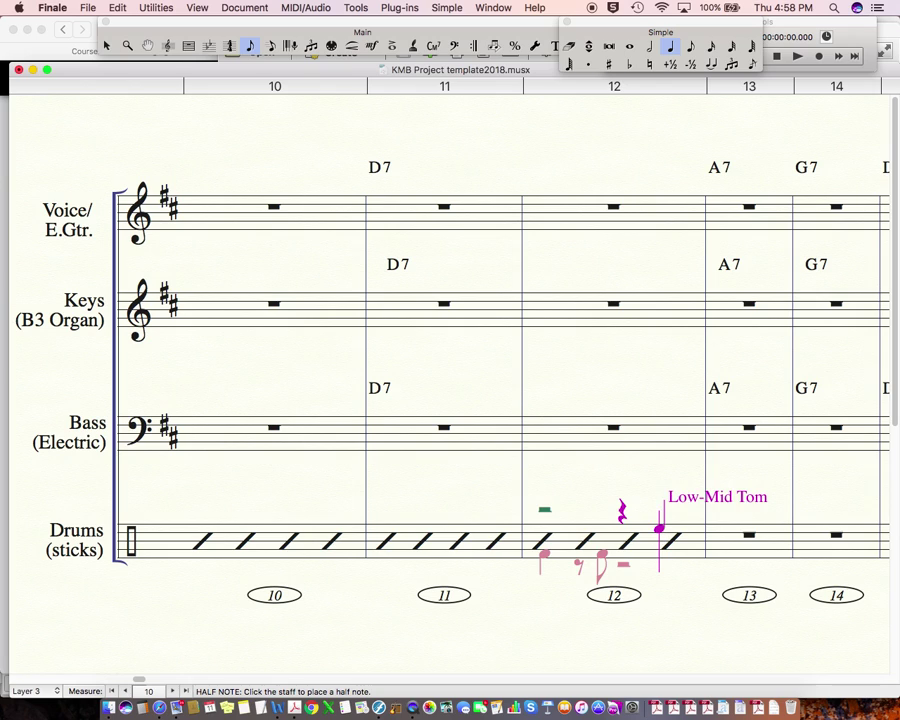
click(660, 519)
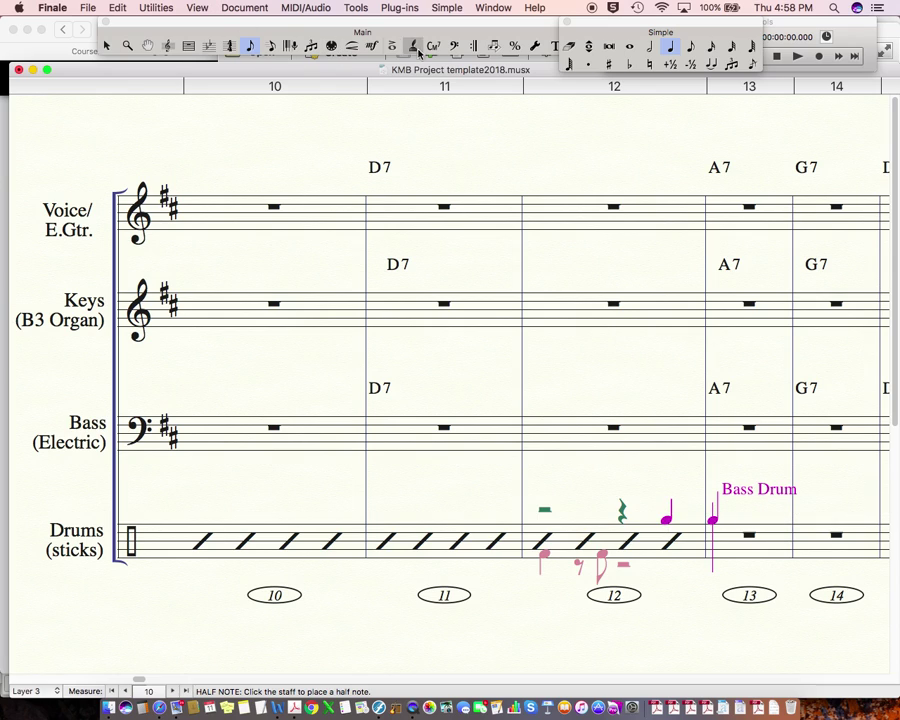
click(271, 45)
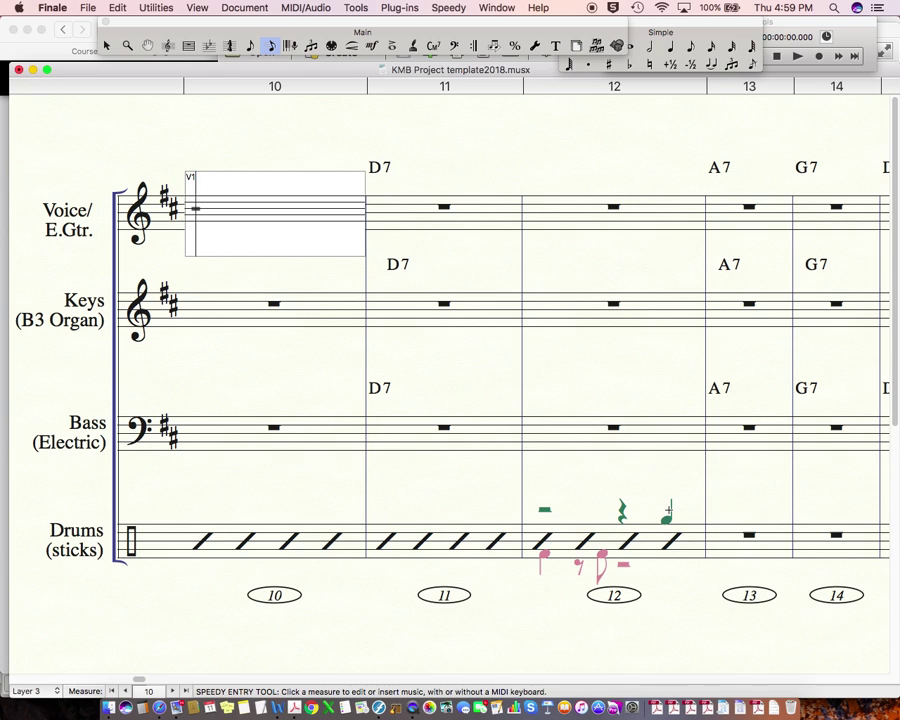
Bring up KMB's TECHNICAL OUTLINE template.docx in Word and move through its instrument list from Cymbal Layer.
click(276, 706)
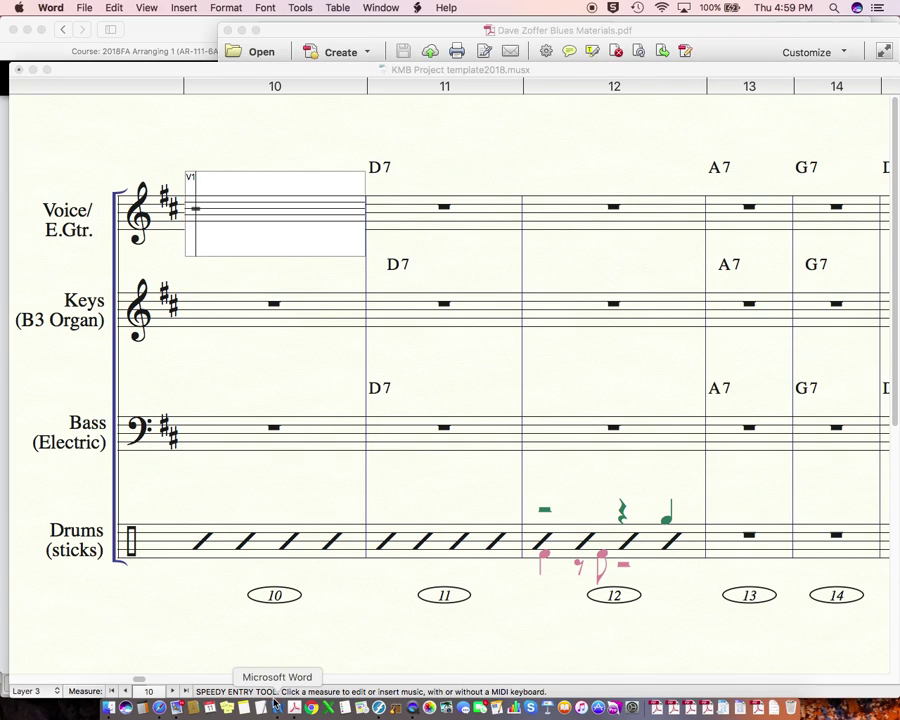
click(379, 8)
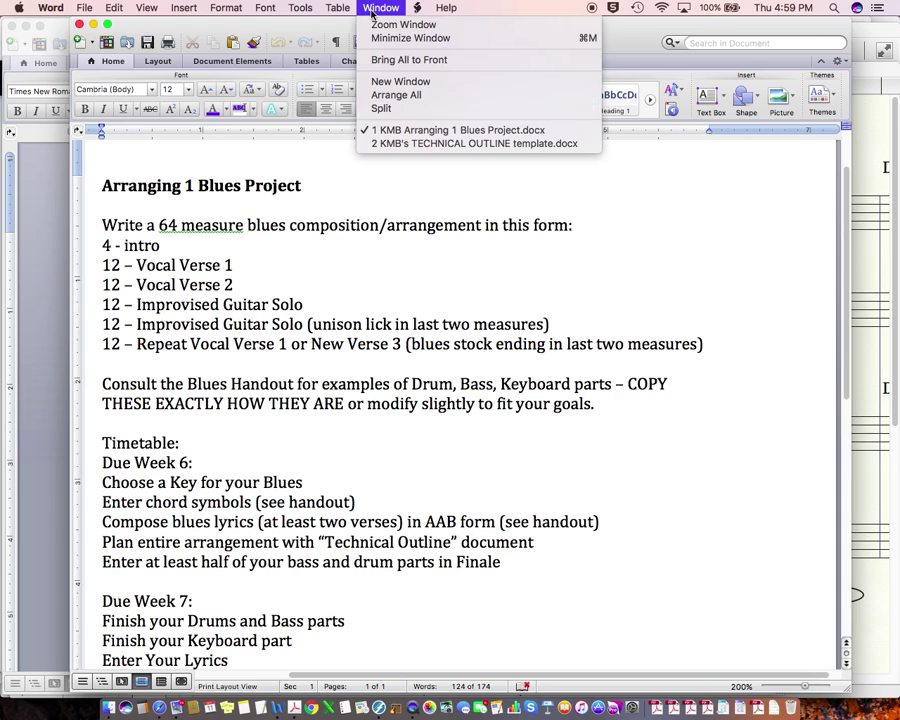
click(474, 143)
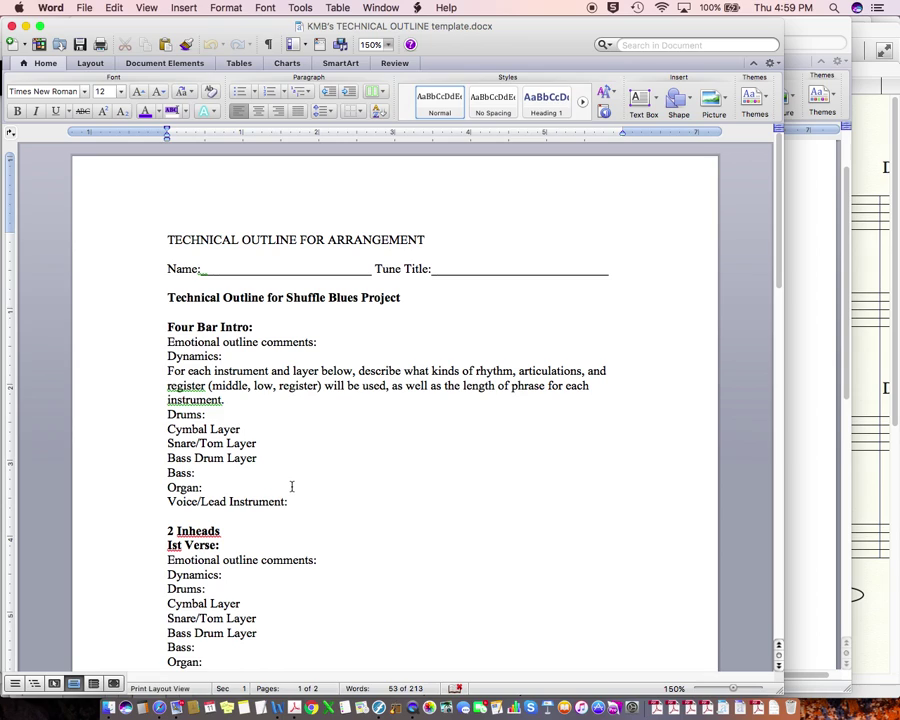
click(243, 428)
click(204, 473)
Scroll down to the template's last verse, then return to the Arr1 Class Plan F2018 doc in Safari.
scroll(277, 508, down, 5)
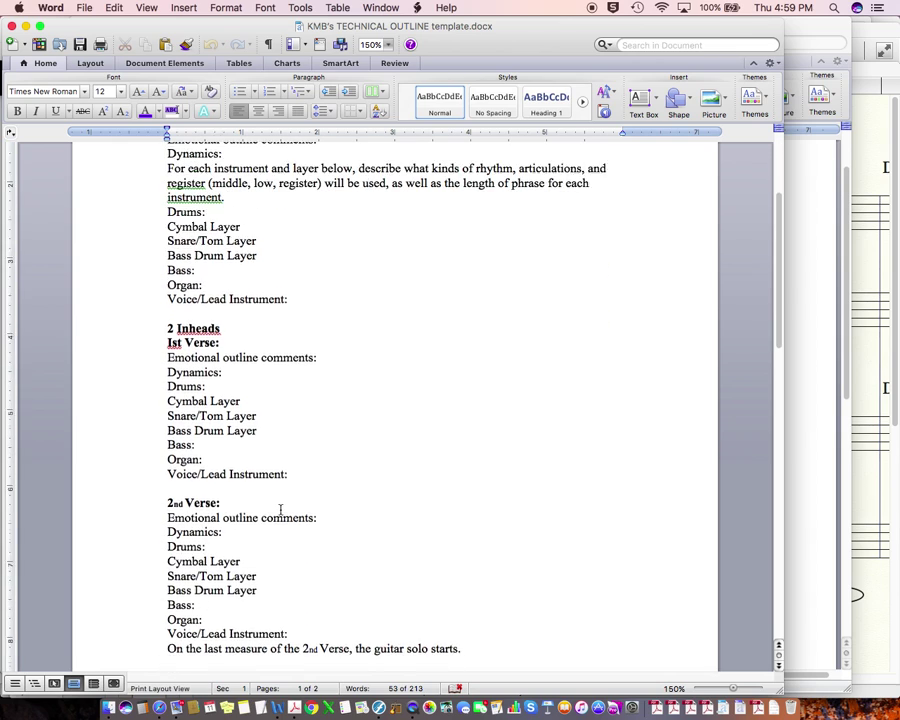
scroll(280, 510, down, 15)
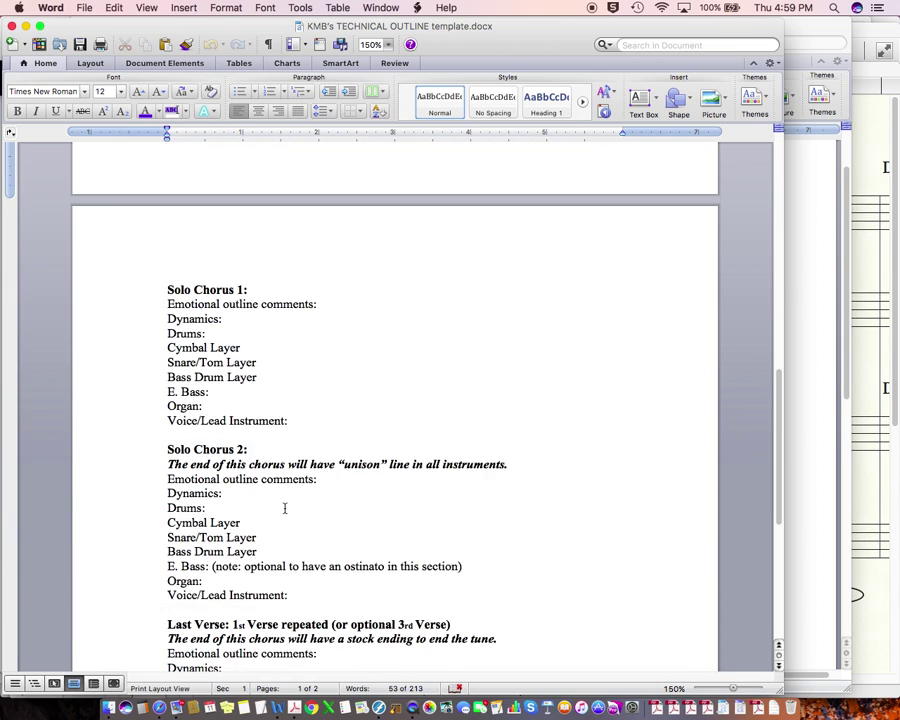
scroll(285, 510, down, 5)
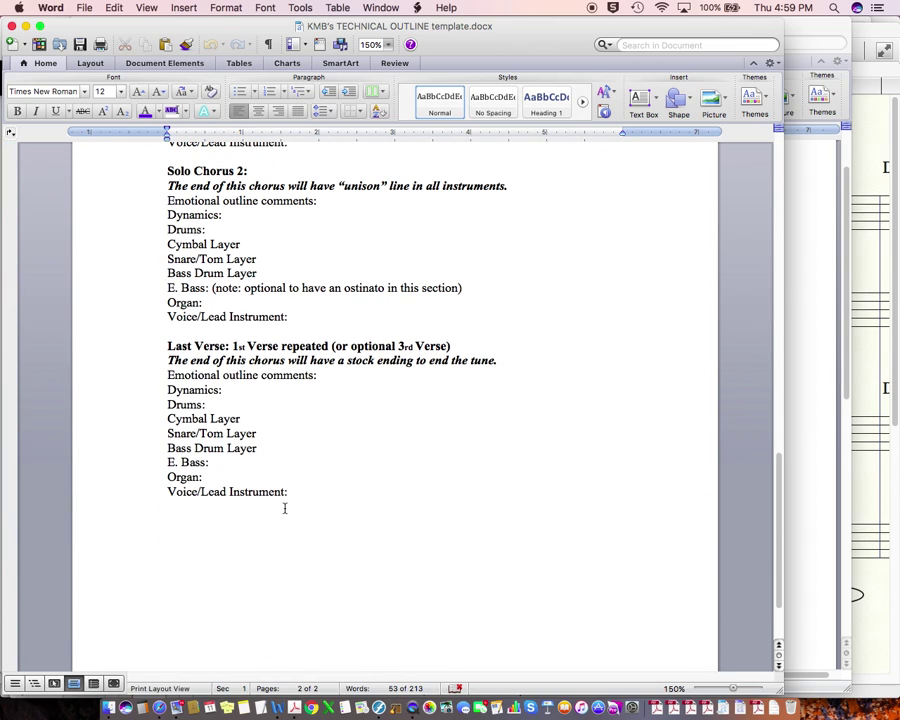
click(157, 711)
click(416, 52)
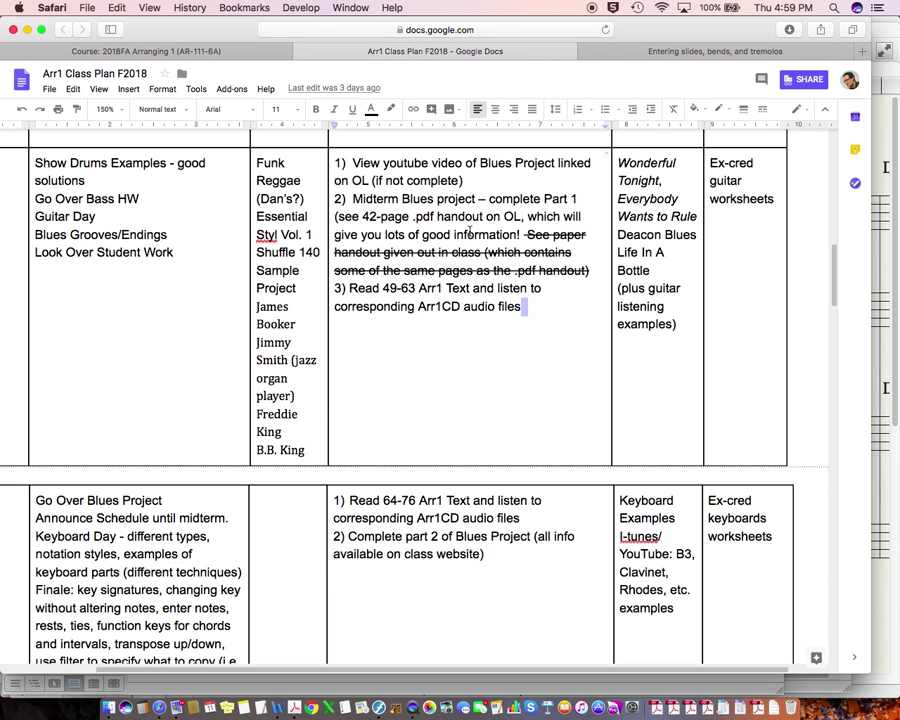
Bring up KMB Arranging 1 Blues Project.docx in Word and scroll to the Week 6–8 timetable.
click(280, 707)
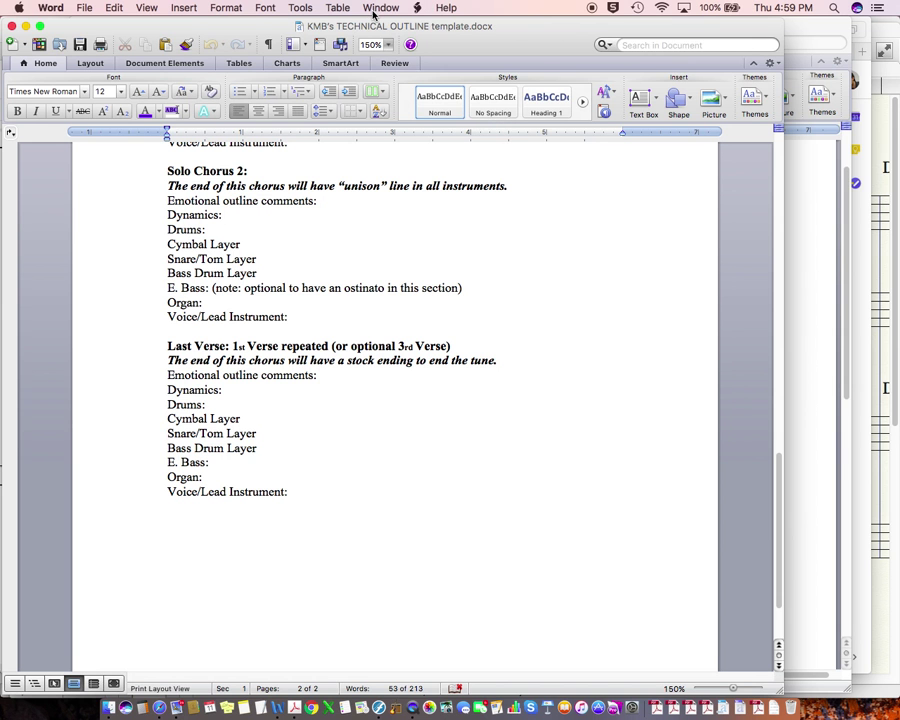
click(378, 8)
click(388, 123)
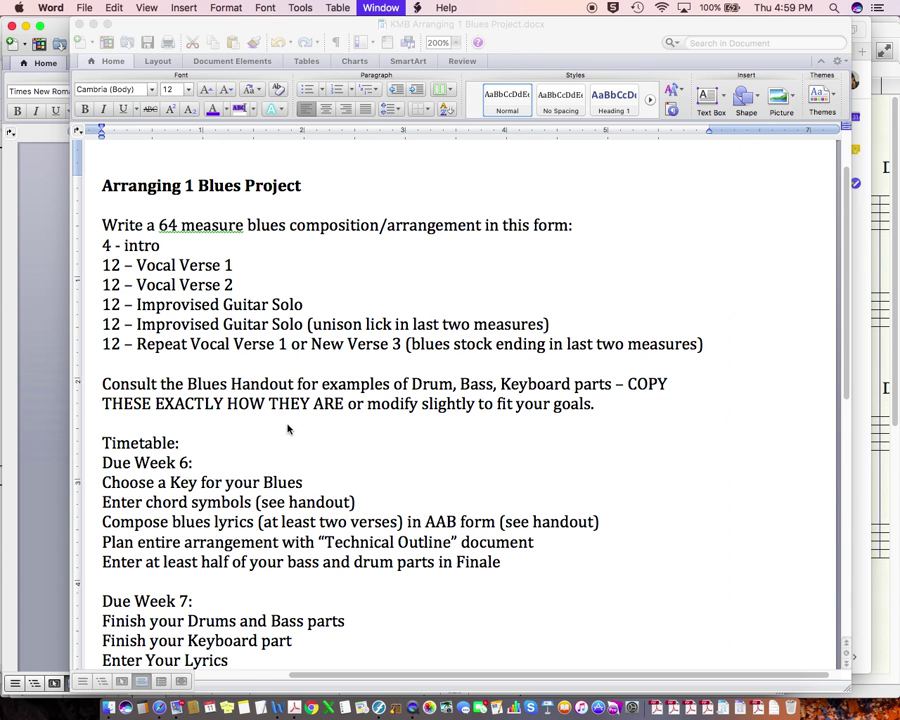
scroll(288, 429, down, 5)
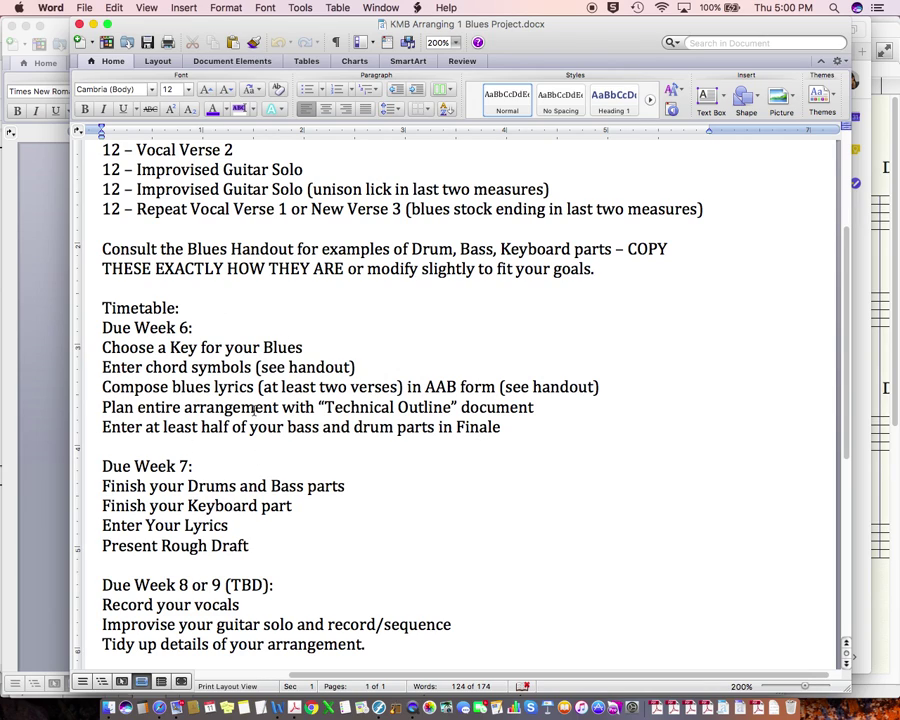
Select the whole Week 6 'Compose blues lyrics' line about AAB form.
drag(102, 386, 606, 386)
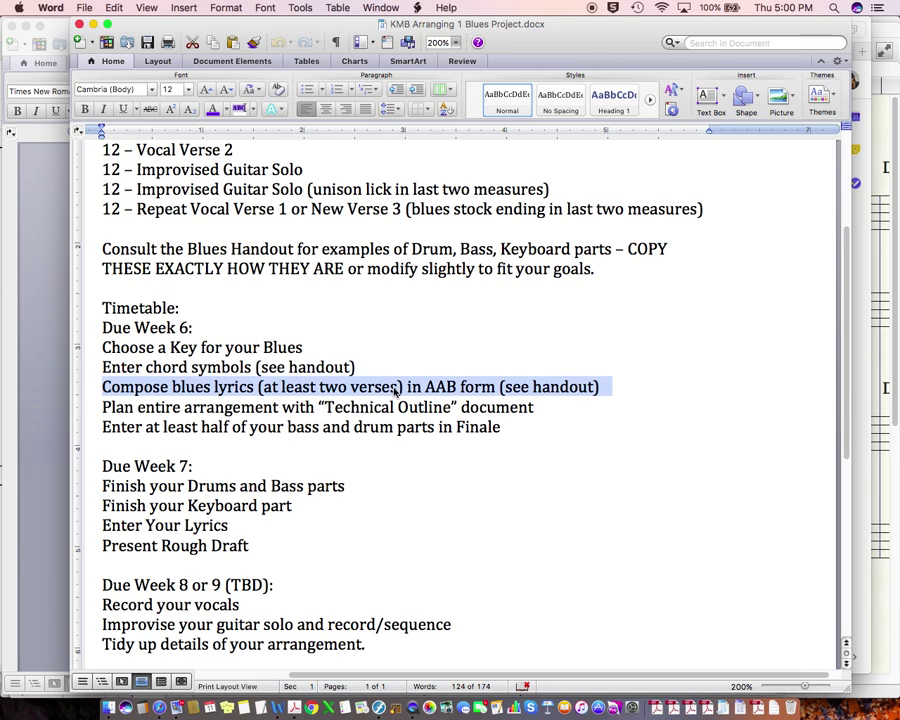
click(603, 389)
drag(605, 388, 104, 389)
click(592, 8)
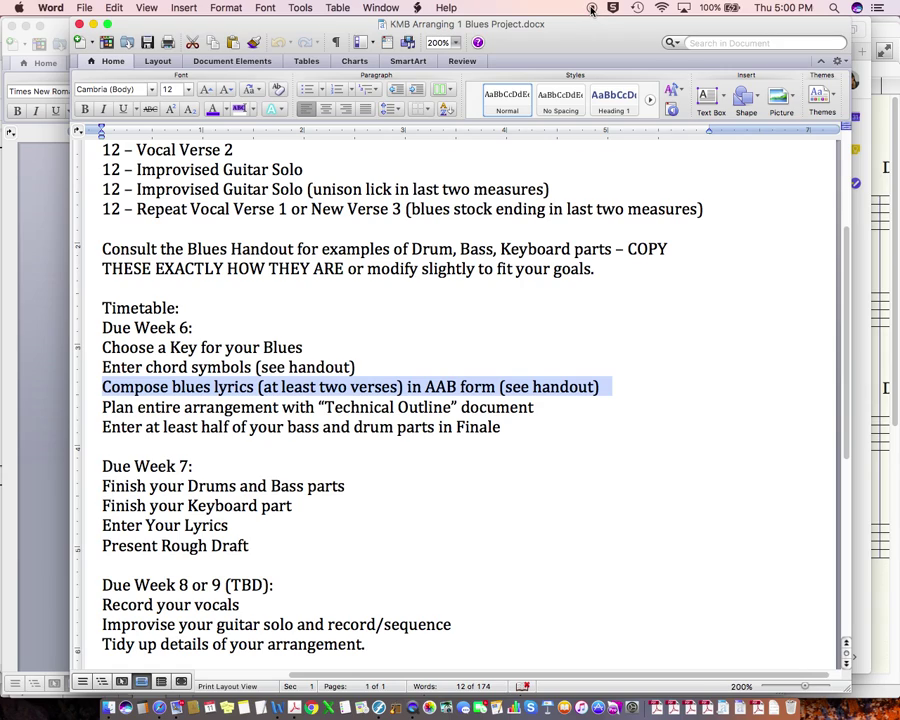